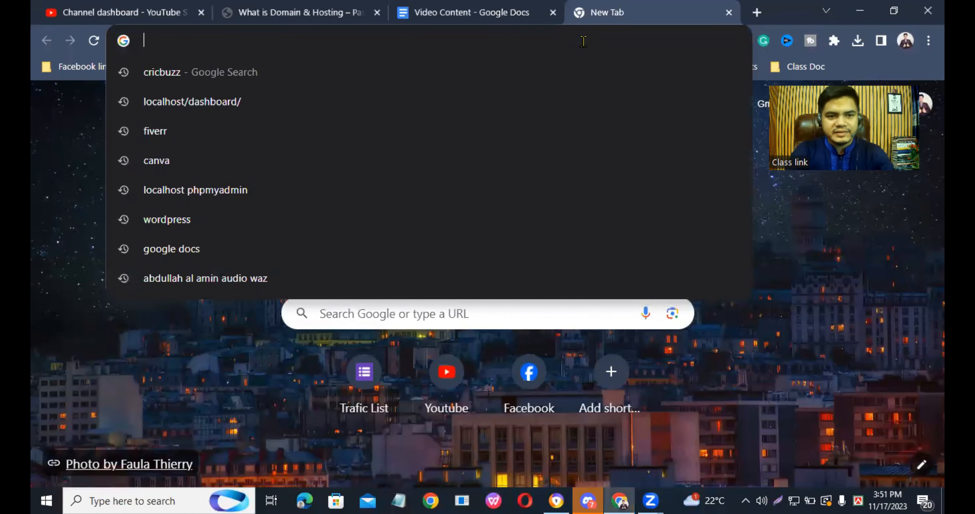
- Search the web for "xampp download"
text(xam)
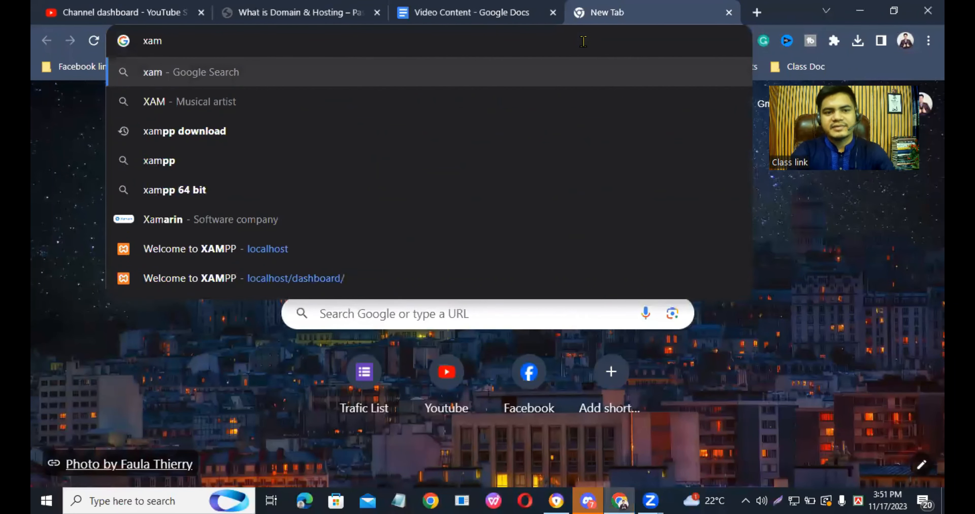
text(pp do)
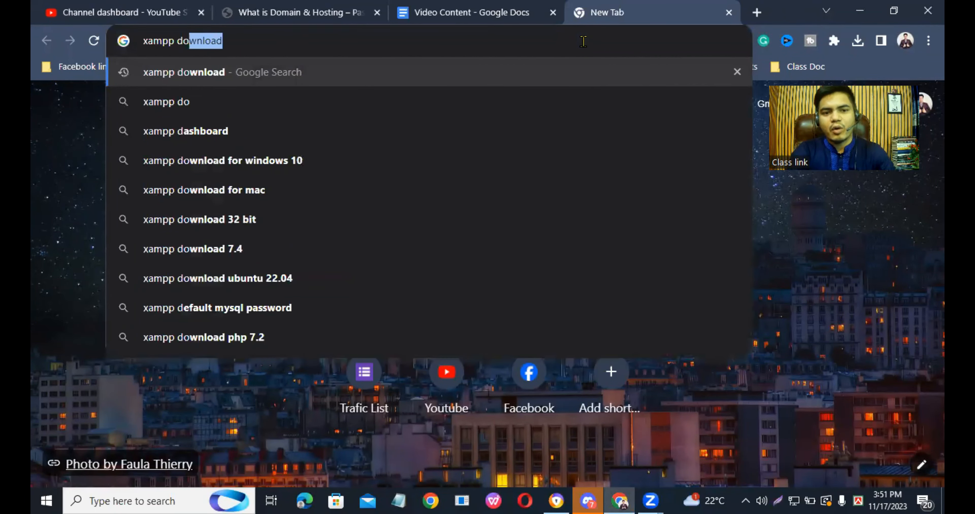
text(wnload)
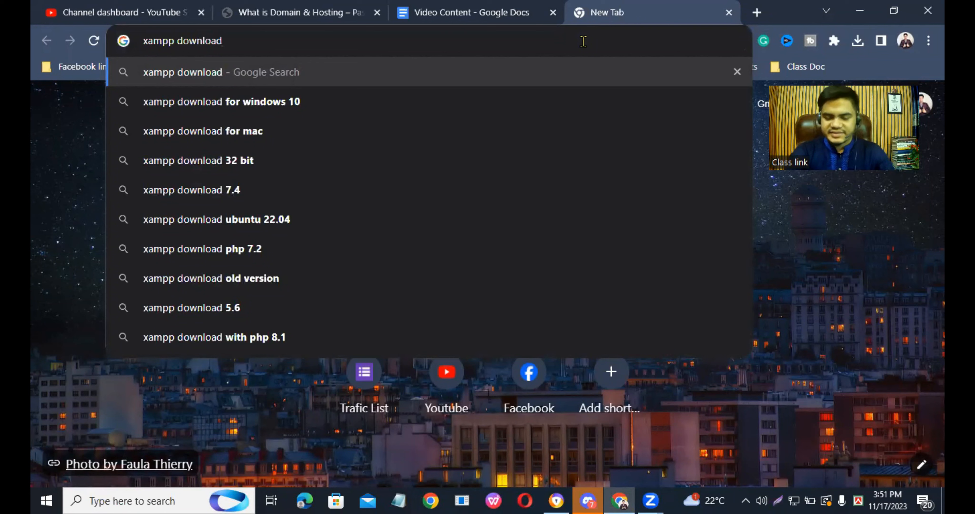
key(Return)
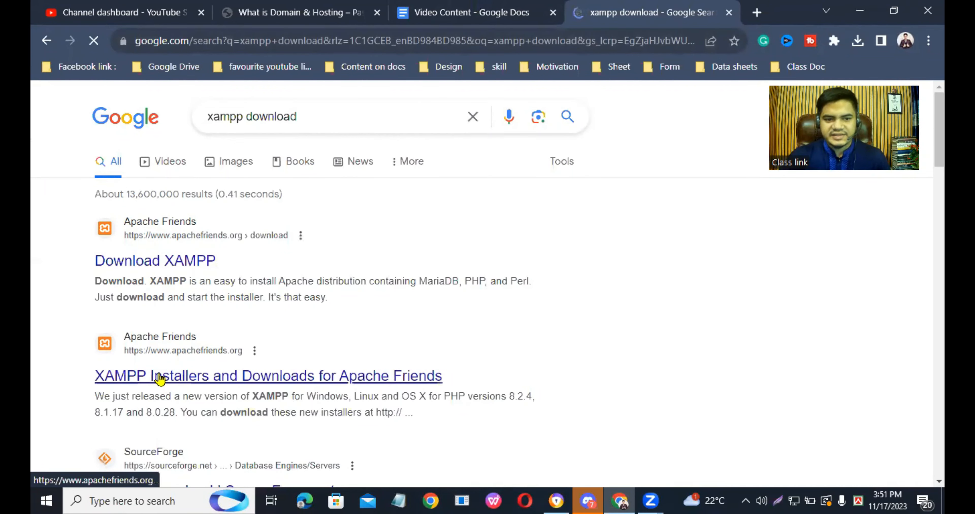
- Open the Apache Friends XAMPP page in a new browser tab and review the installers offered for each operating system
right_click(187, 255)
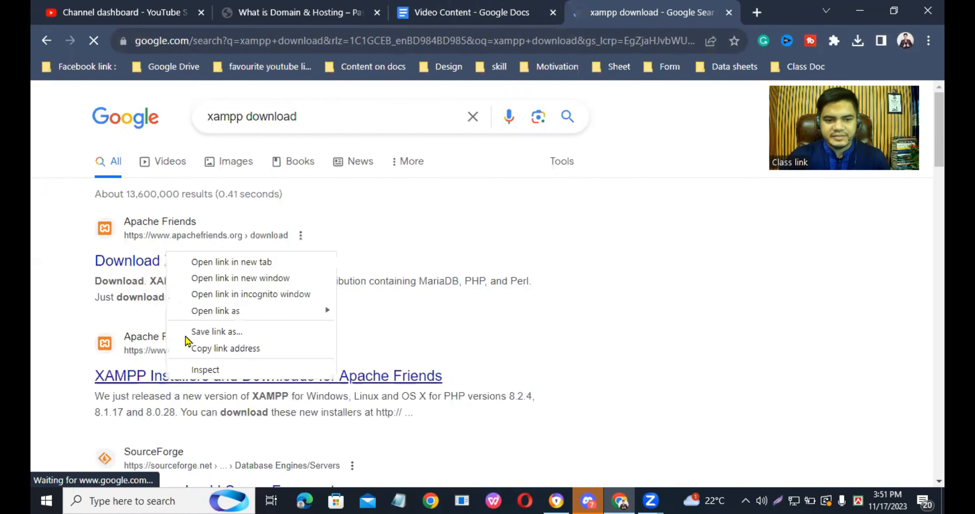
click(199, 263)
click(670, 12)
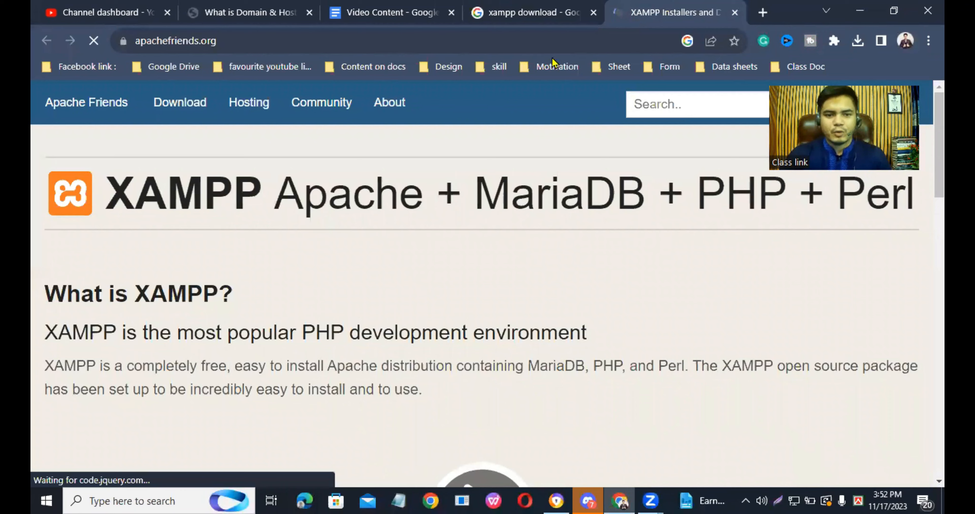
scroll(678, 159, down, 10)
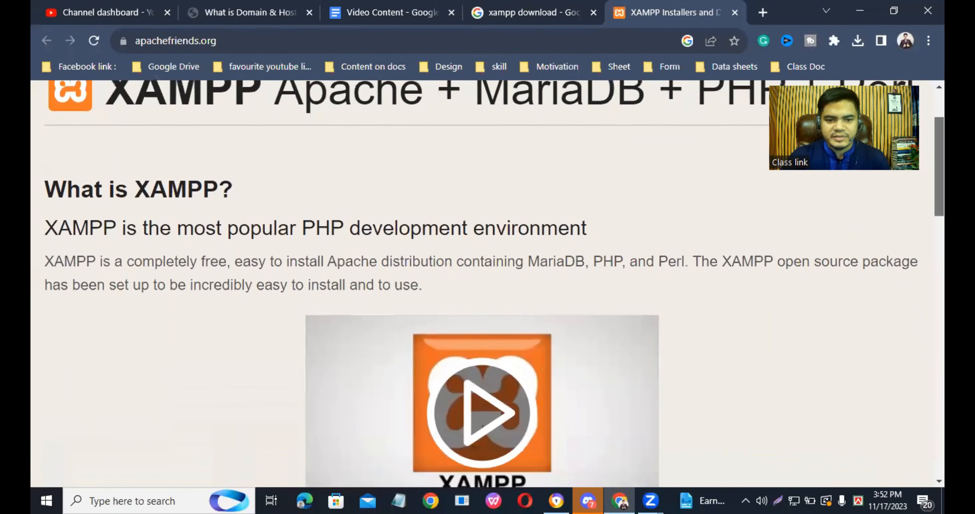
scroll(653, 242, down, 1)
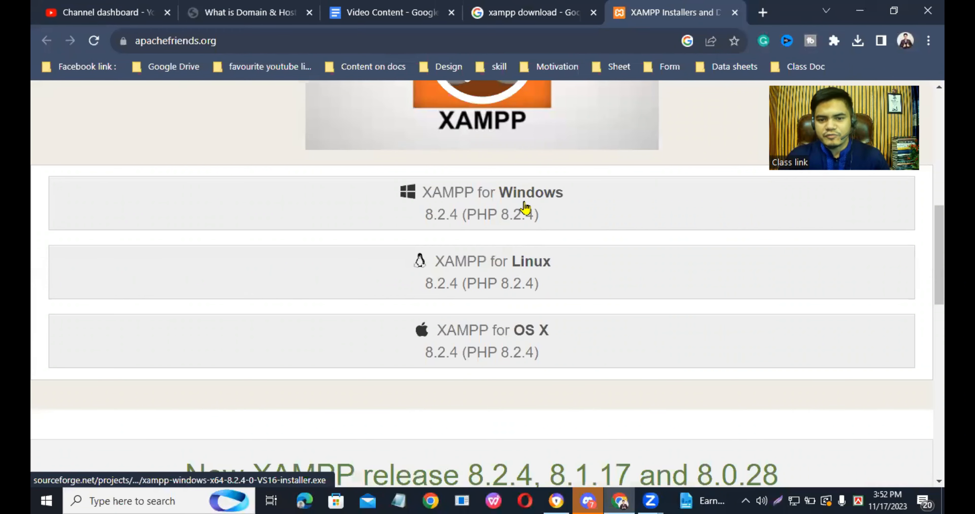
scroll(496, 205, up, 3)
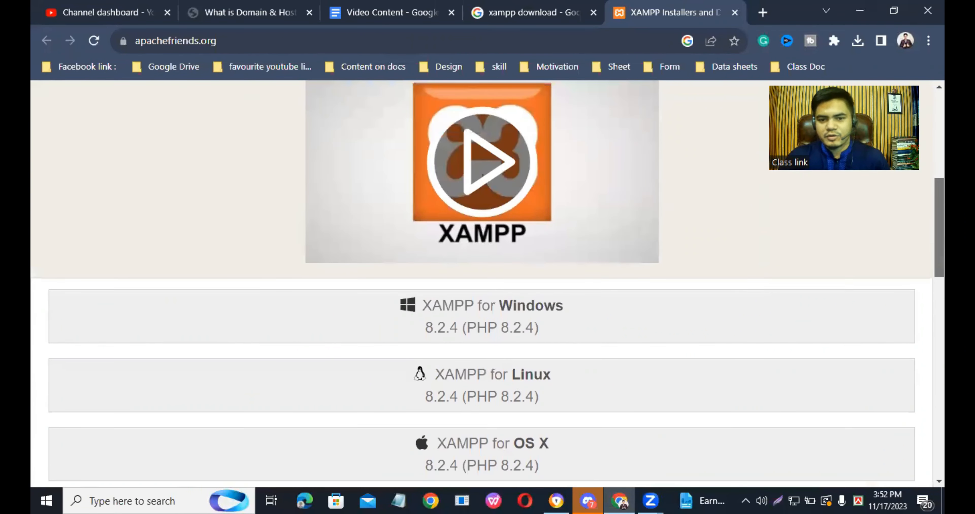
scroll(488, 284, up, 9)
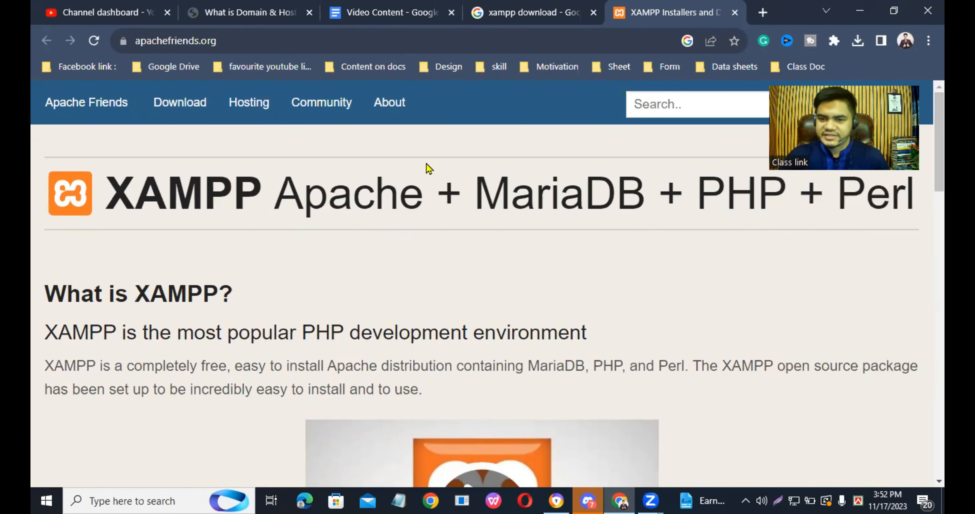
- Minimize the browser to reach the desktop, and refresh the desktop
click(860, 11)
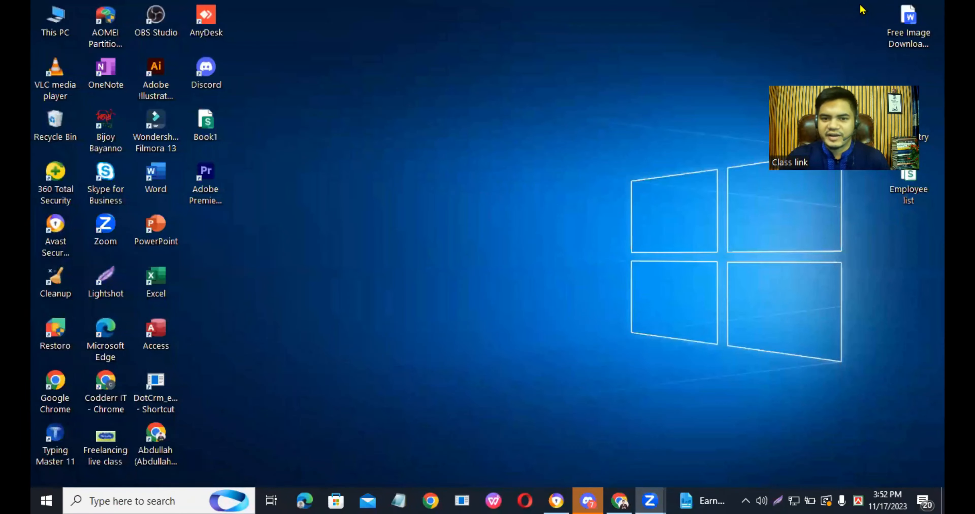
right_click(499, 88)
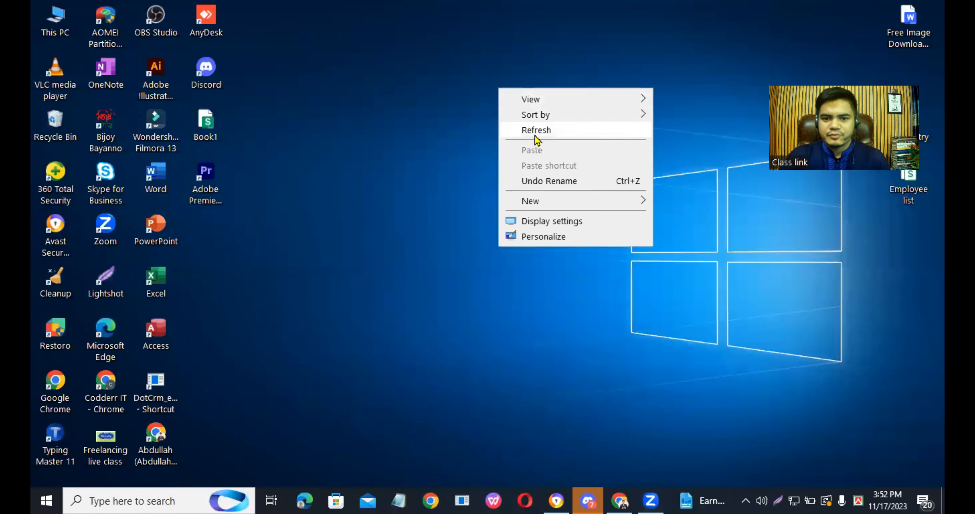
click(508, 133)
right_click(494, 71)
click(542, 113)
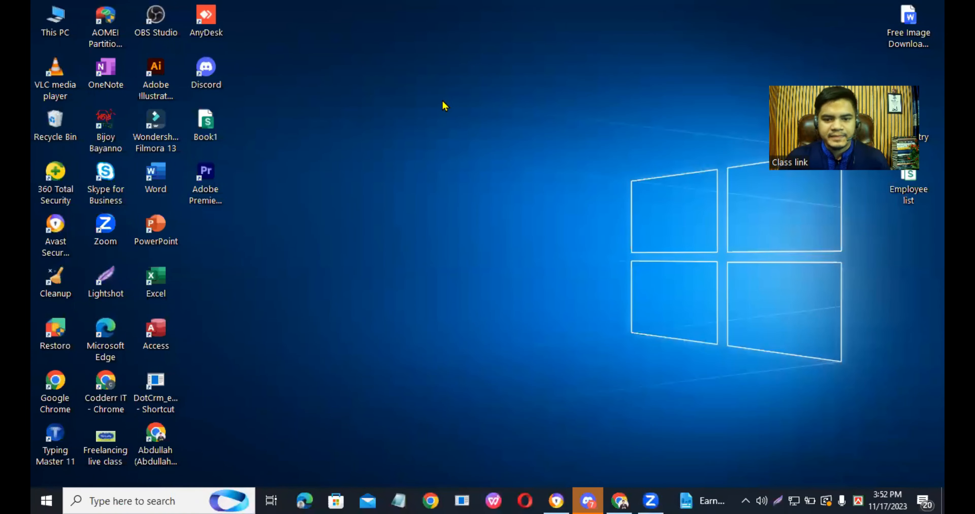
- Find XAMPP Control Panel through the Windows search, open it, and move its window slightly away from the screen corner
click(179, 500)
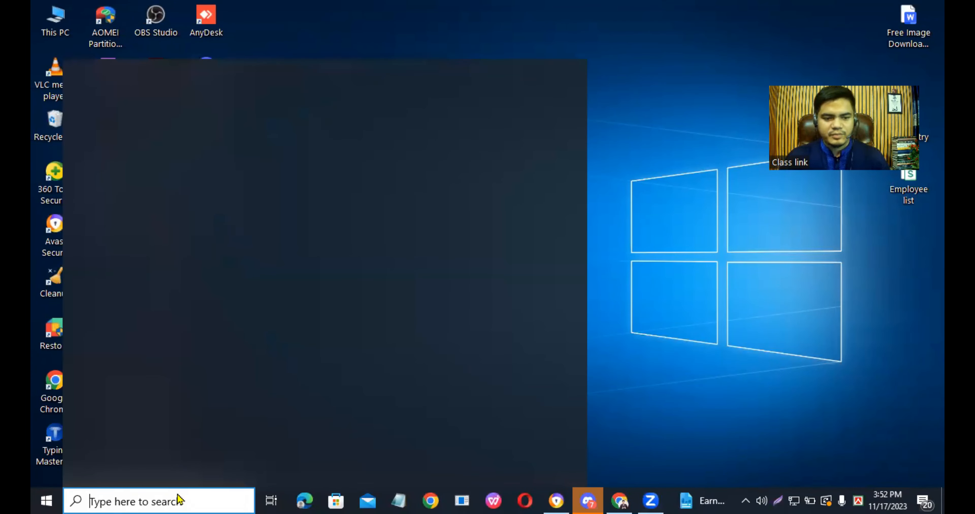
text(xampp)
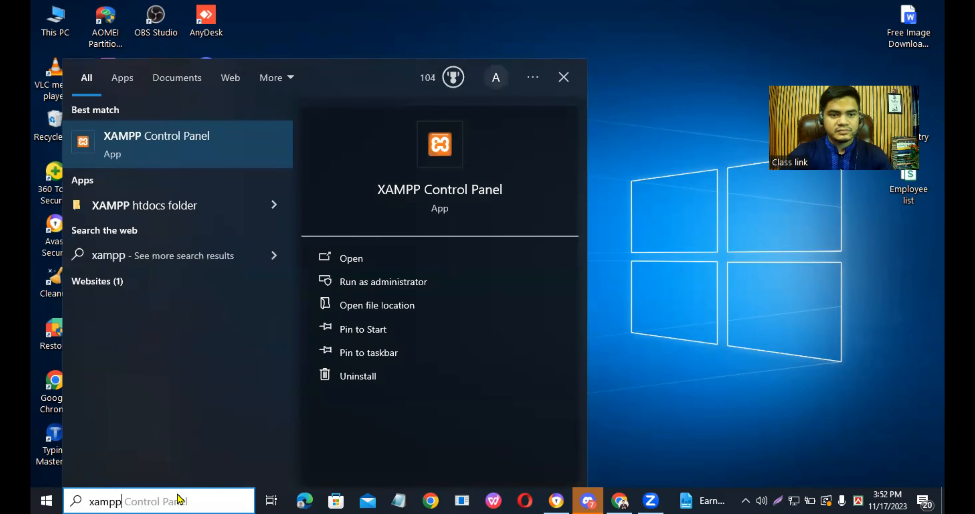
click(225, 152)
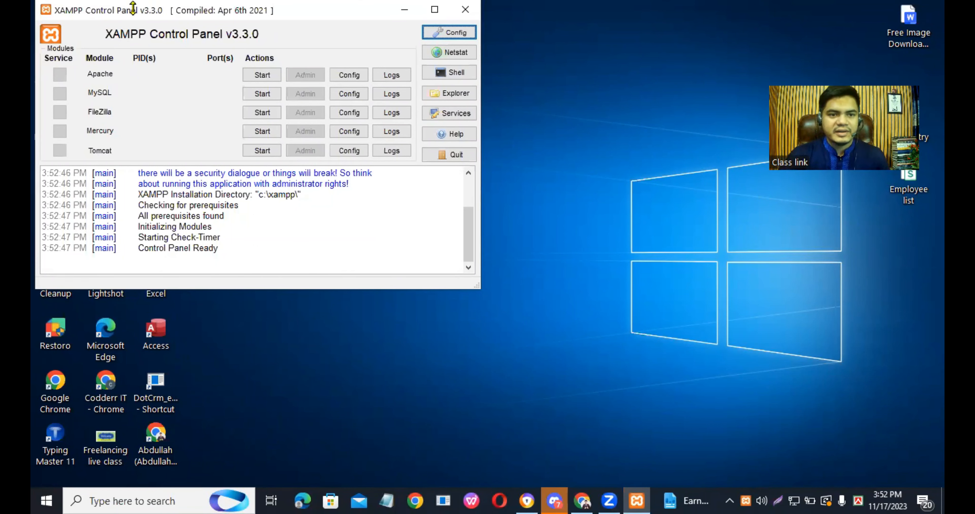
drag(203, 0, 226, 21)
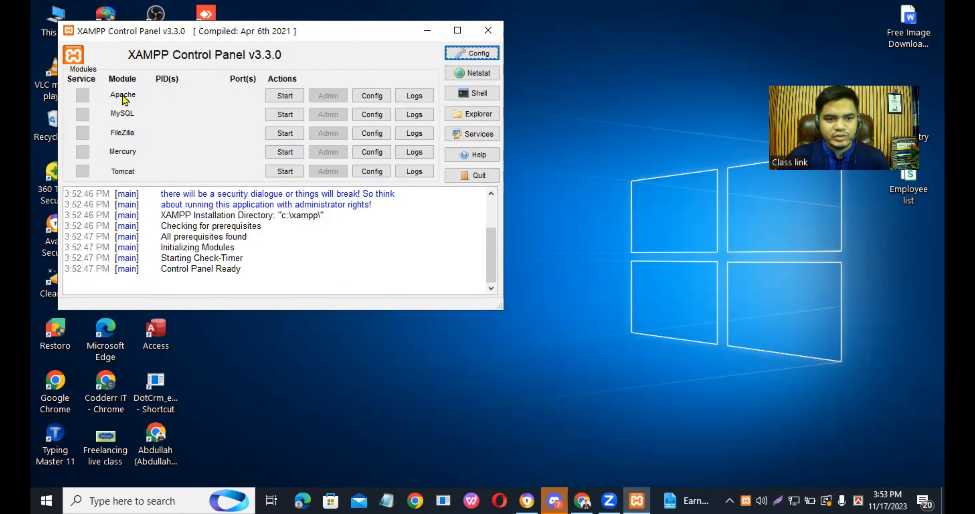
- Start the Apache and MySQL modules, and minimize the control panel
click(284, 96)
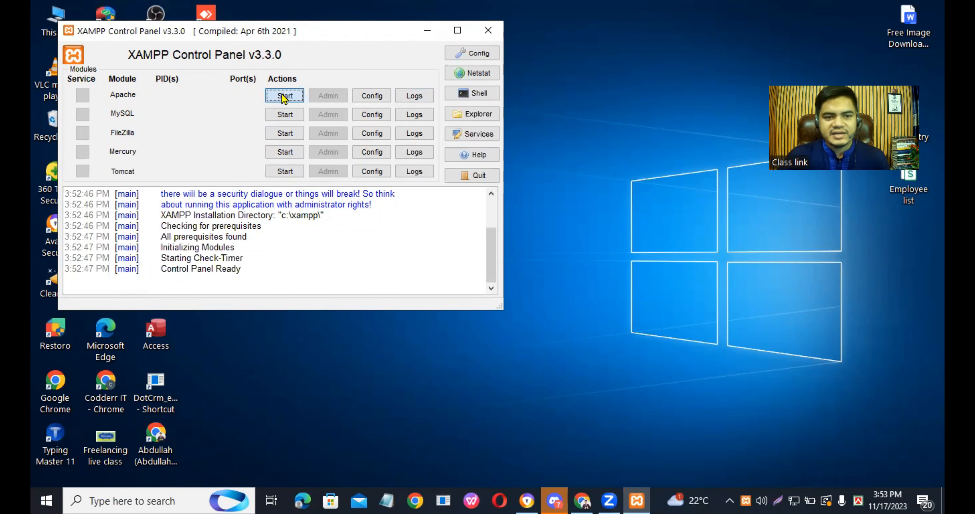
click(285, 114)
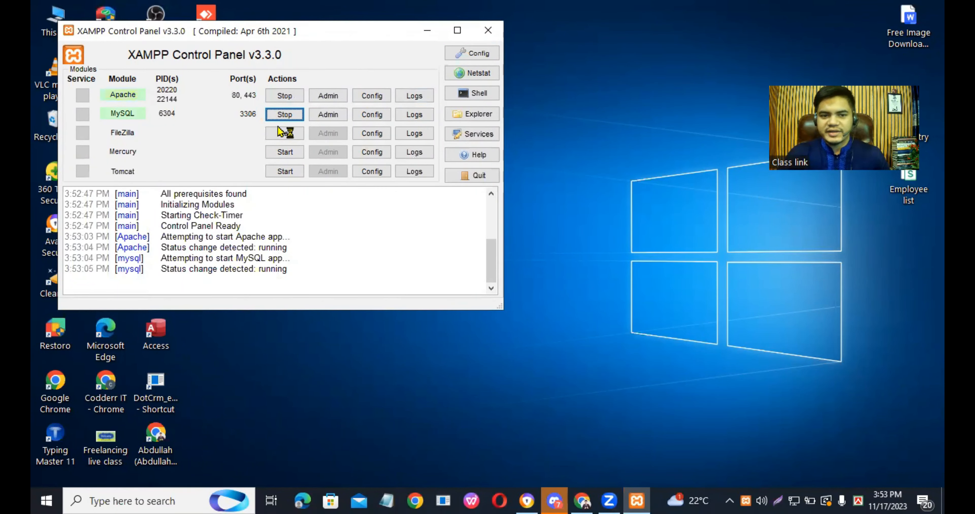
click(428, 34)
right_click(593, 22)
click(610, 65)
right_click(501, 39)
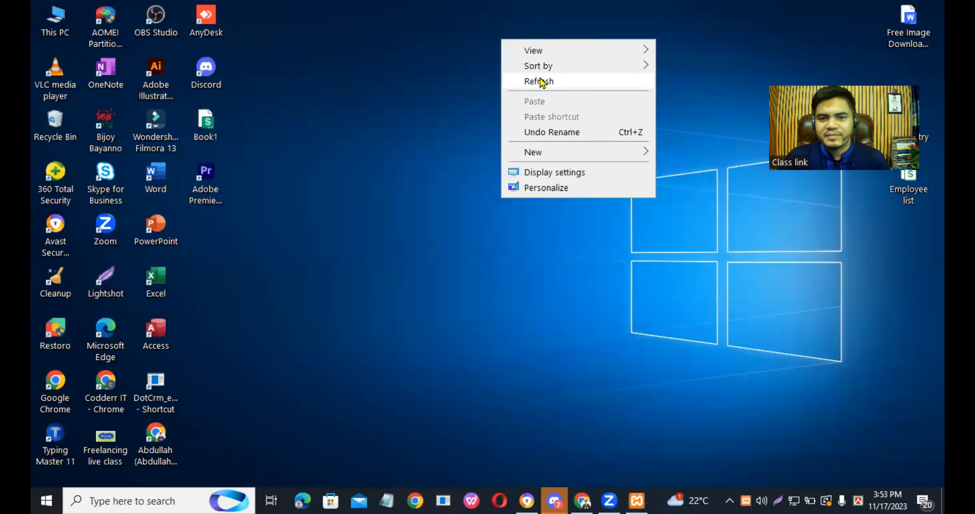
click(542, 81)
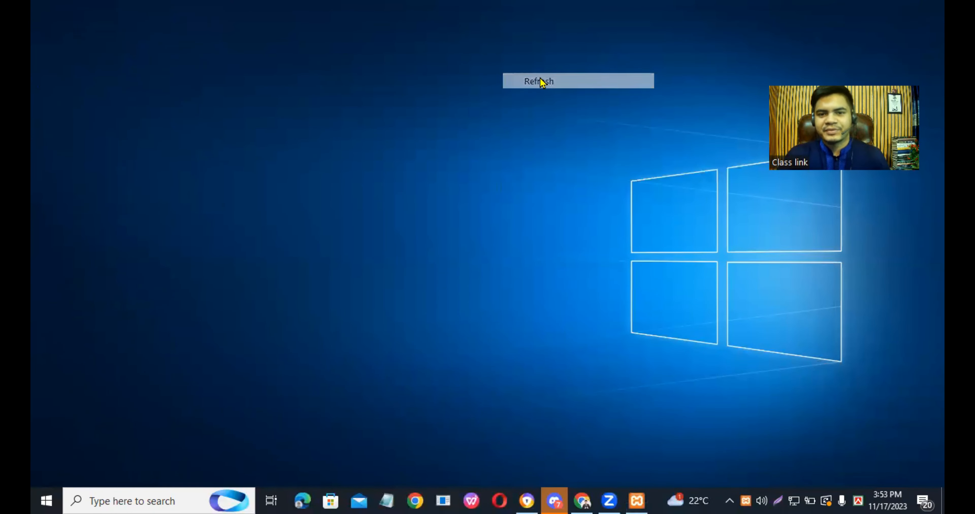
click(637, 501)
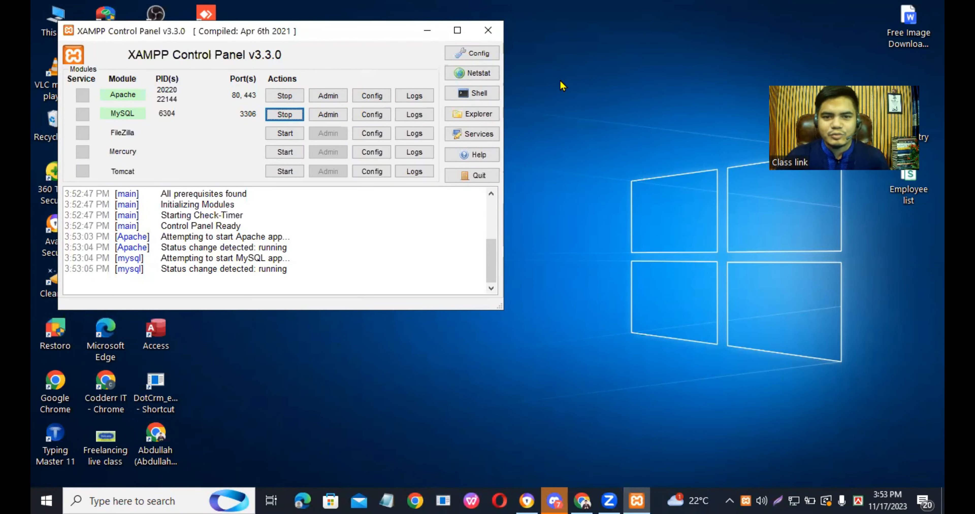
click(427, 31)
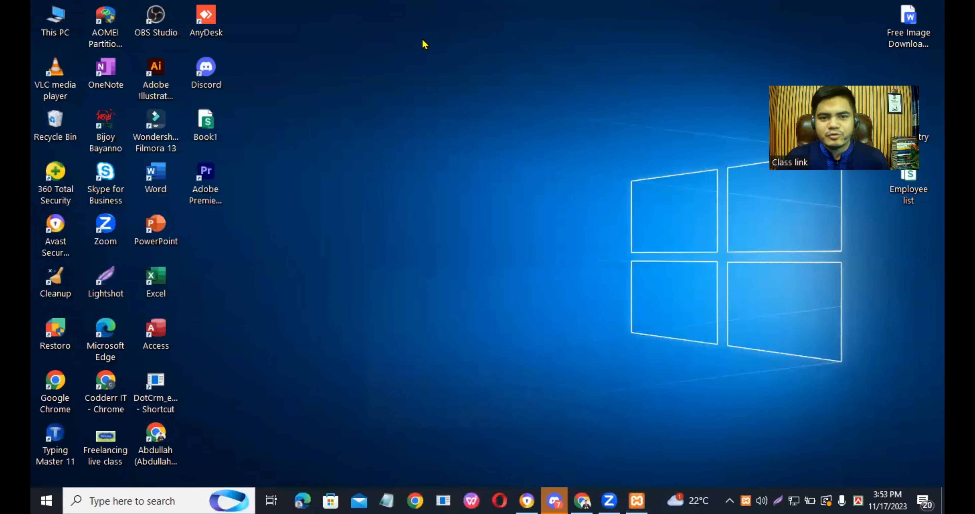
right_click(537, 49)
click(583, 89)
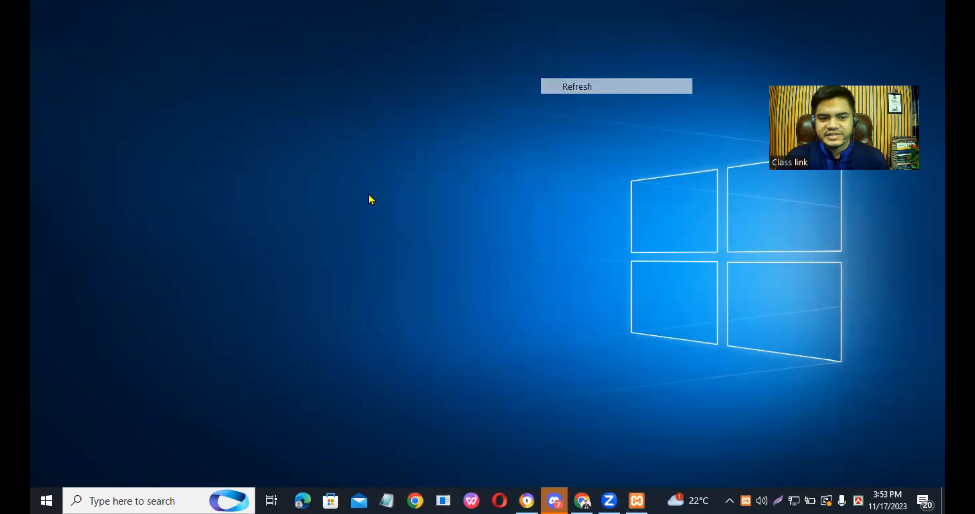
- Search Windows for "xampp", open a second XAMPP Control Panel window, and minimize it
click(158, 502)
text(xam)
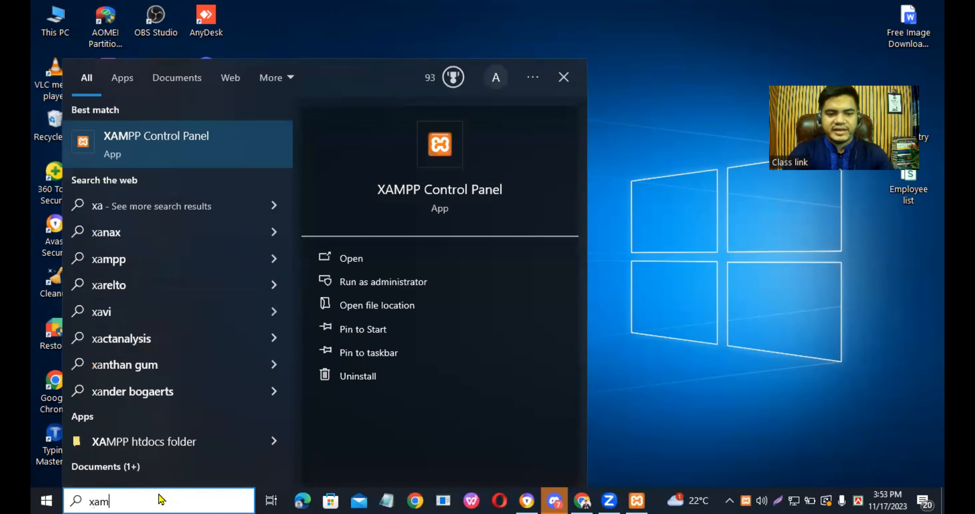
text(pp)
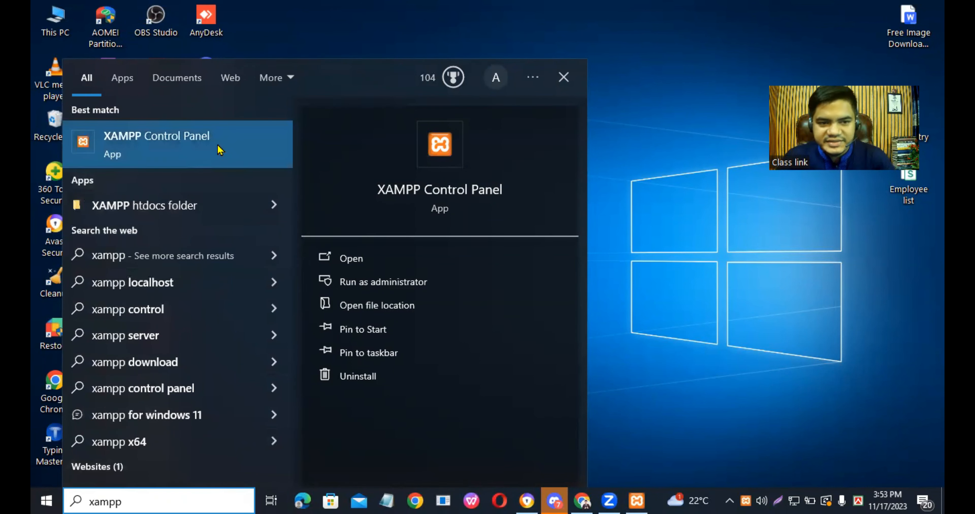
click(219, 150)
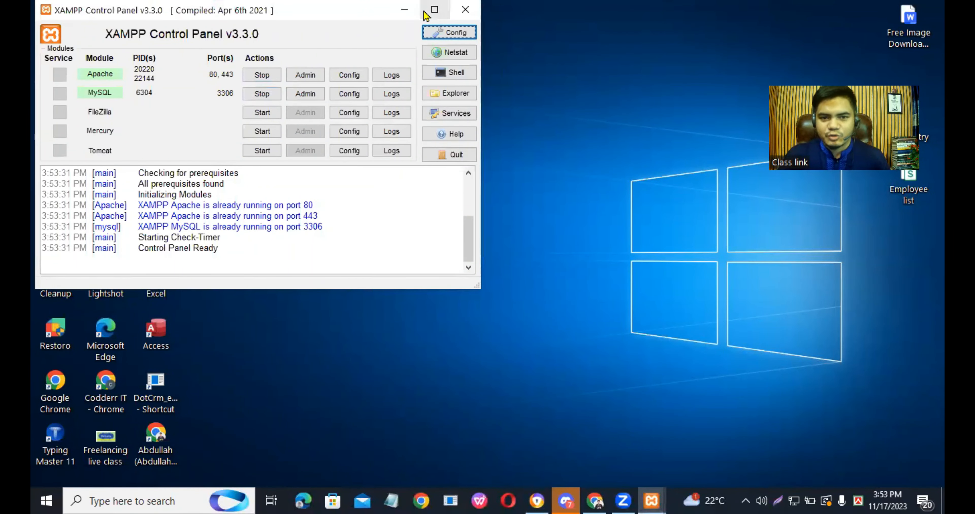
click(410, 11)
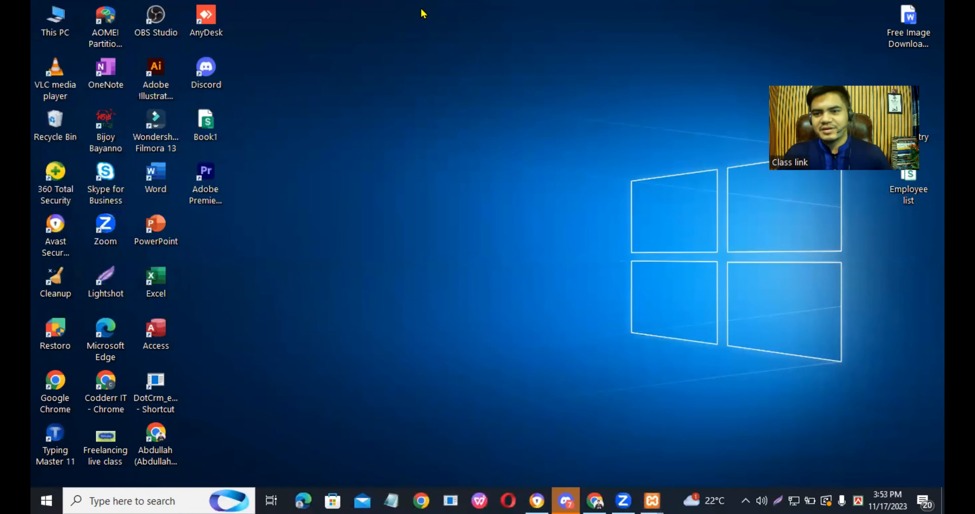
right_click(446, 72)
click(460, 109)
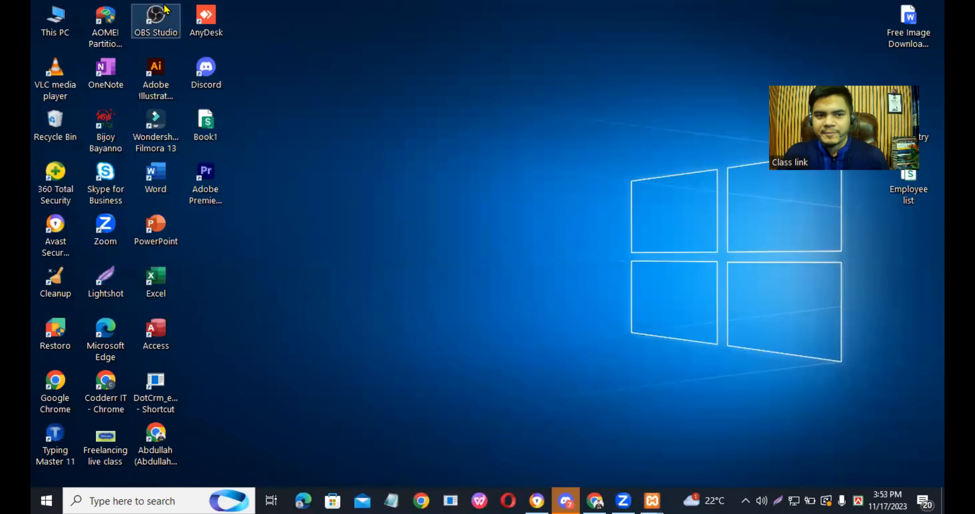
- Open Local Disk (C:) from This PC and select the xampp installation folder
double_click(53, 16)
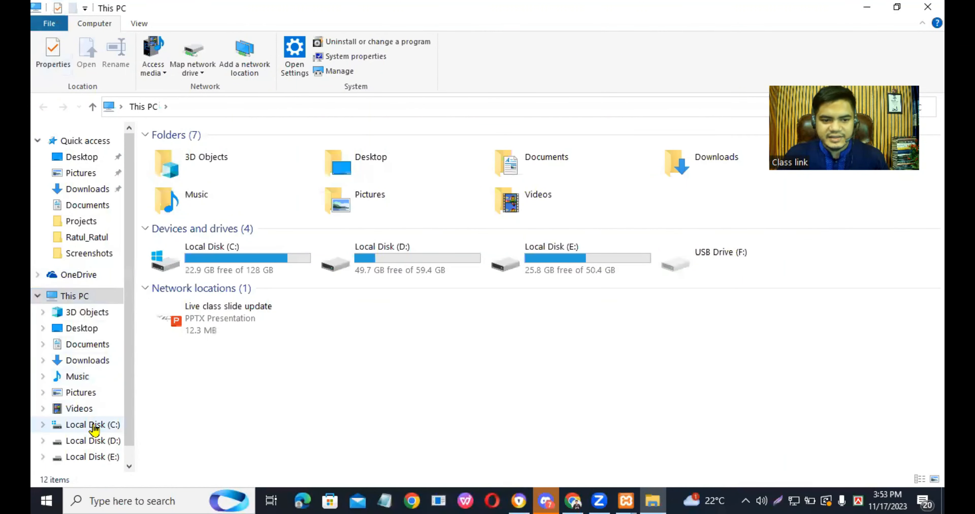
click(94, 425)
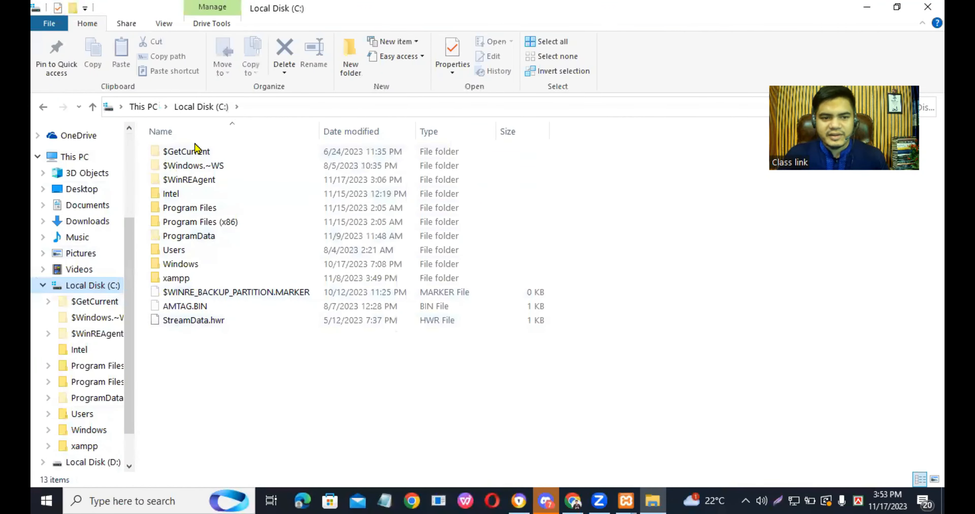
click(187, 279)
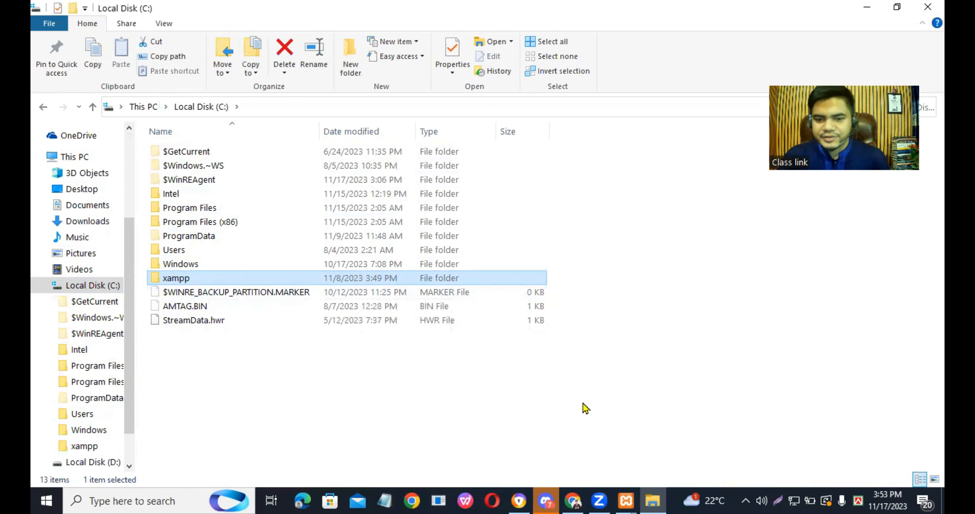
- Close the duplicate XAMPP Control Panel window, and stop the Apache and MySQL modules in the remaining one
click(626, 501)
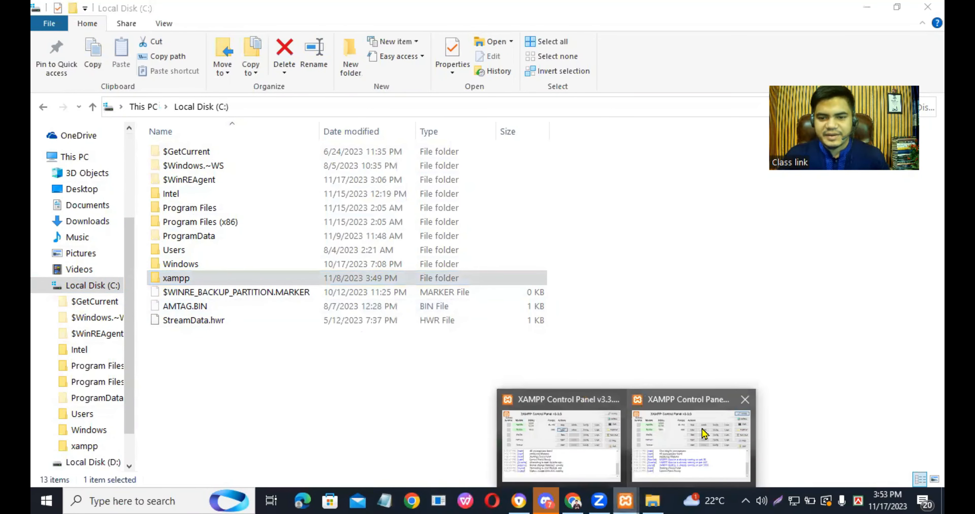
click(744, 399)
click(627, 433)
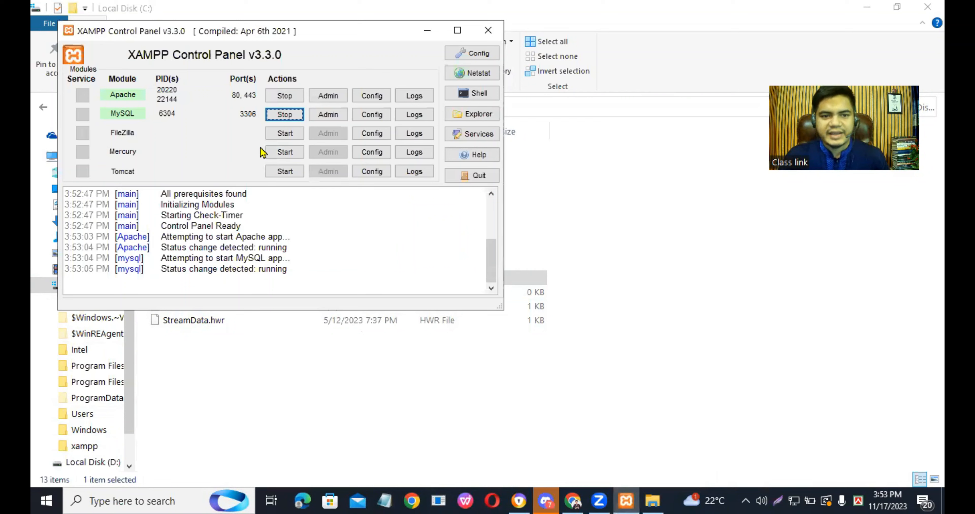
click(285, 96)
click(284, 114)
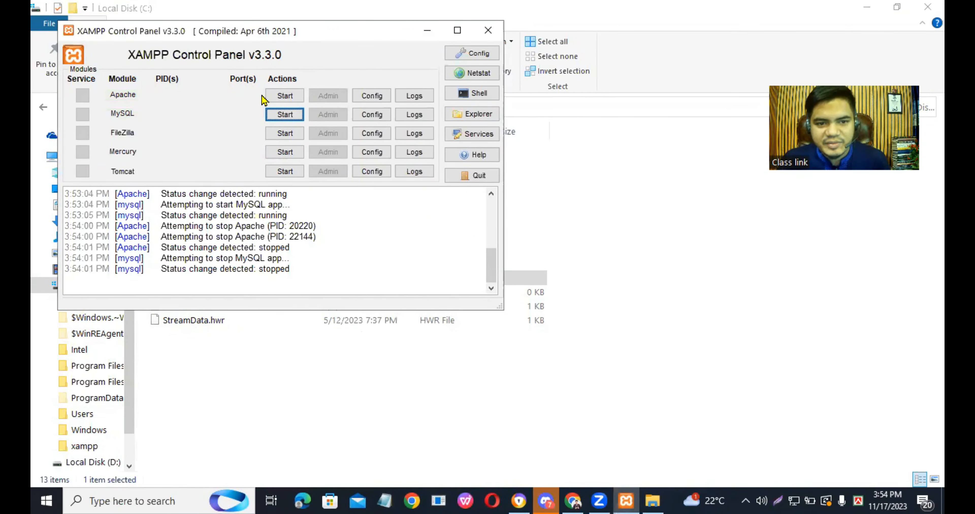
- Start the Apache and MySQL modules again, and minimize the Local Disk (C:) window and the control panel
click(285, 96)
click(285, 115)
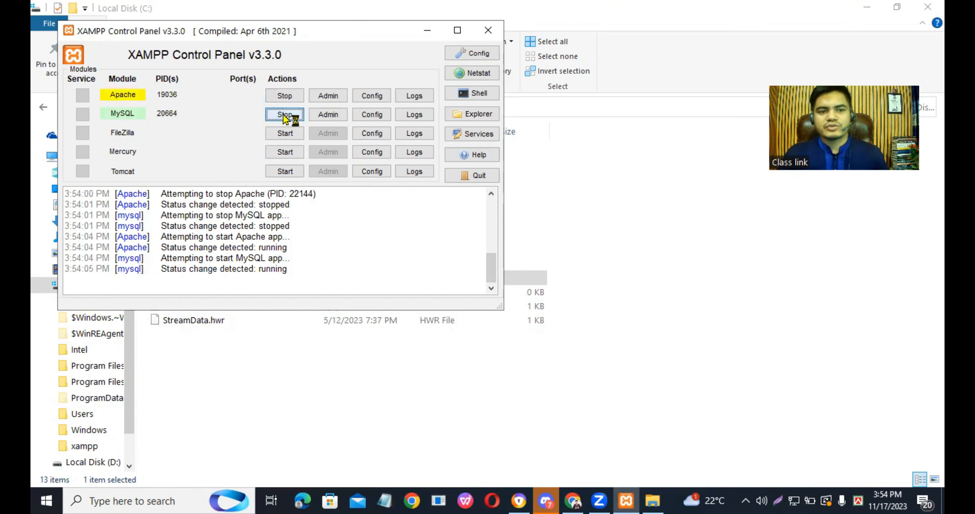
click(861, 15)
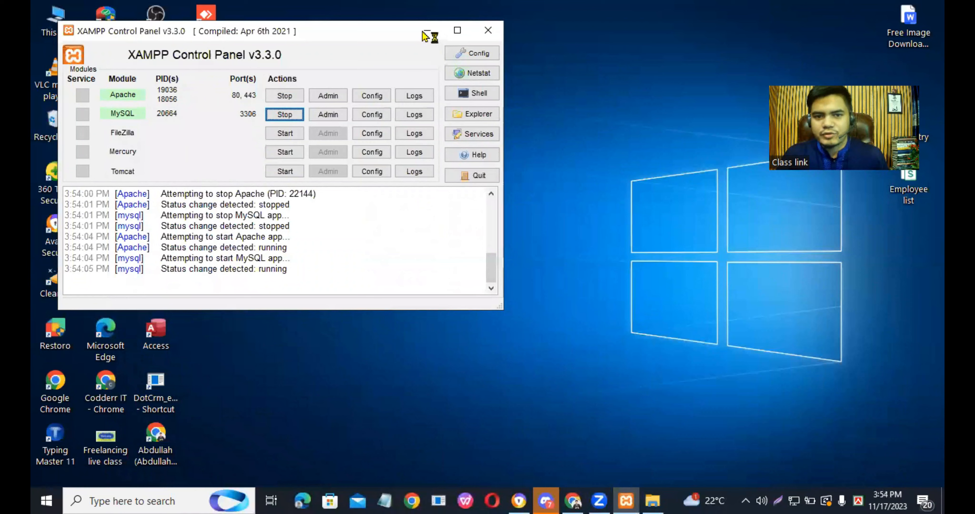
click(427, 30)
- Refresh the desktop and briefly bring up the XAMPP Control Panel to check its modules
right_click(691, 65)
click(693, 107)
right_click(449, 1)
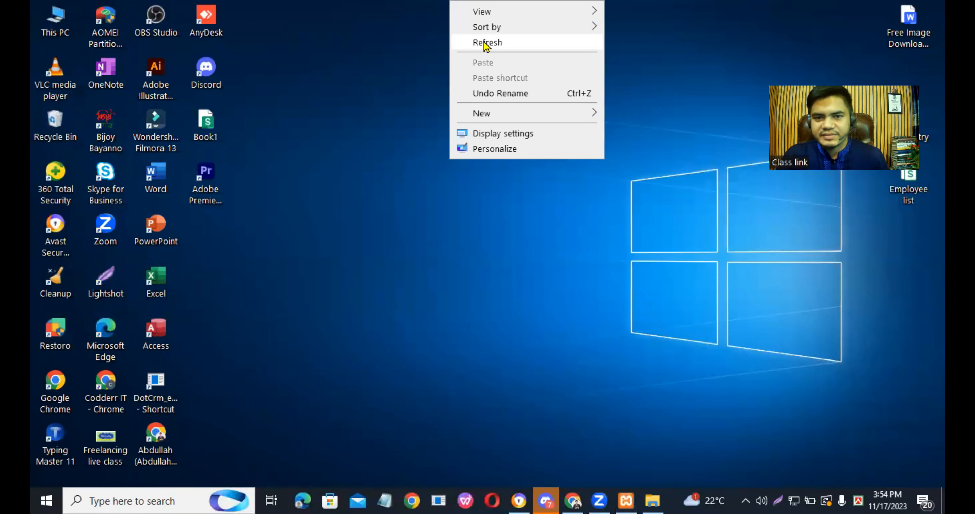
click(484, 42)
click(627, 500)
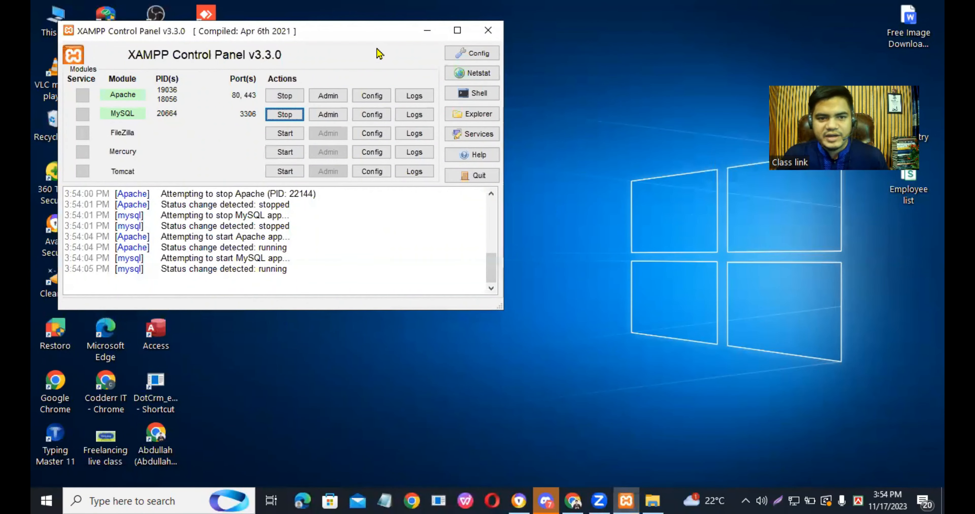
click(427, 30)
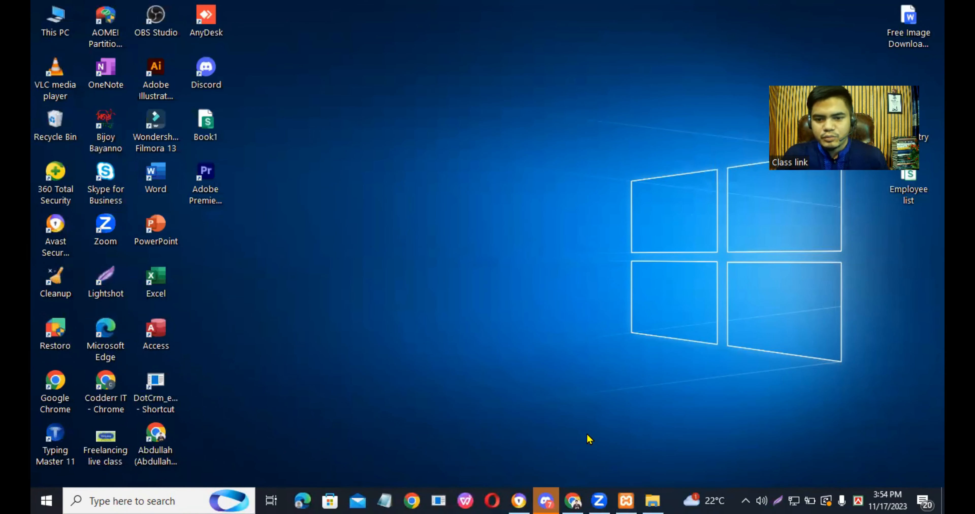
- Switch to Chrome and search Google for "download wordPress" in a new tab
click(573, 501)
click(768, 14)
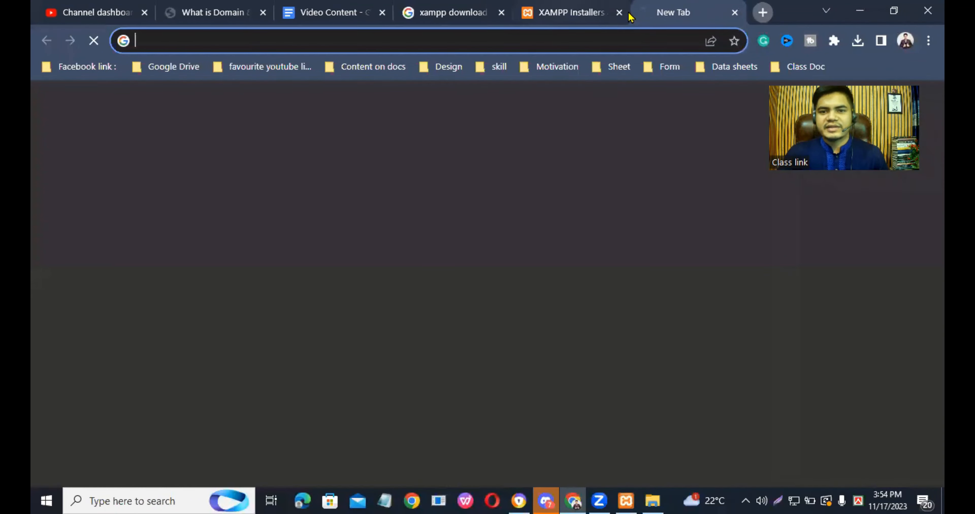
click(610, 36)
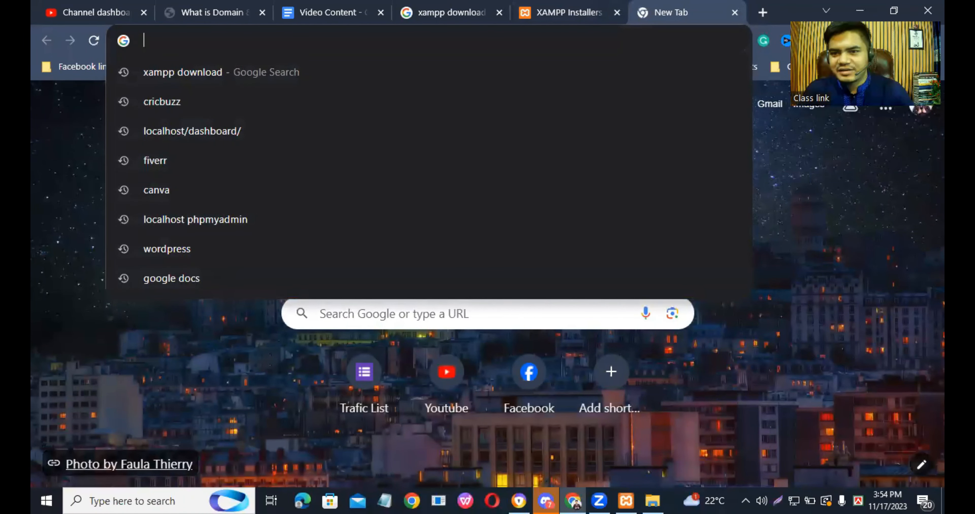
text(do)
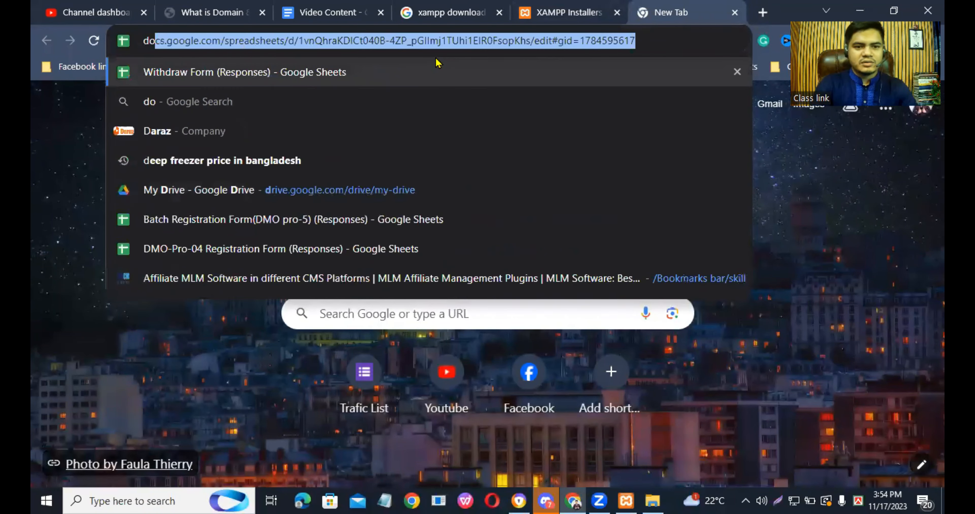
text(wnload w)
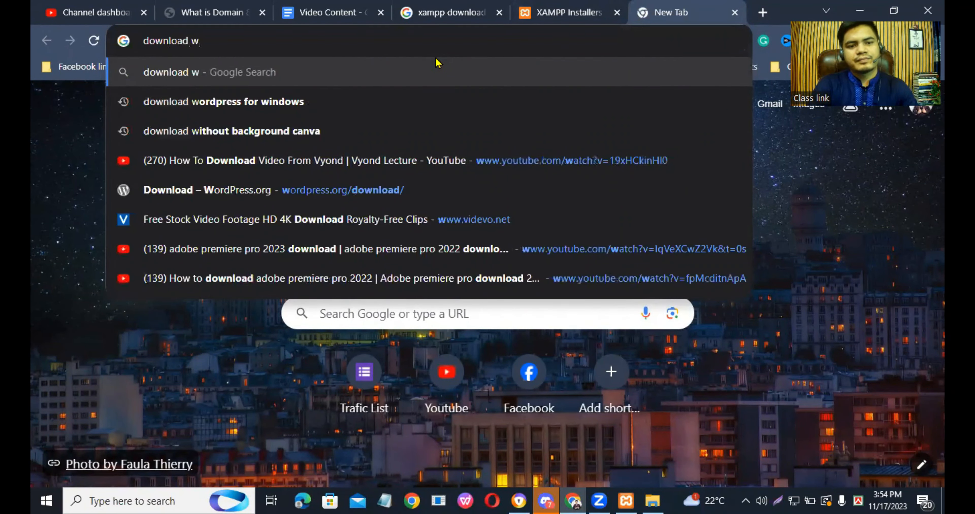
text(ordP)
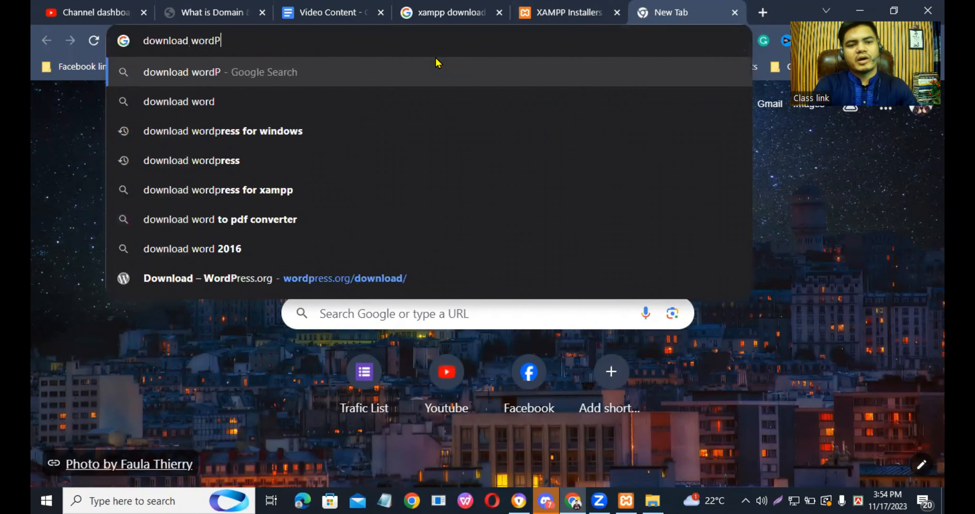
text(ress)
key(Return)
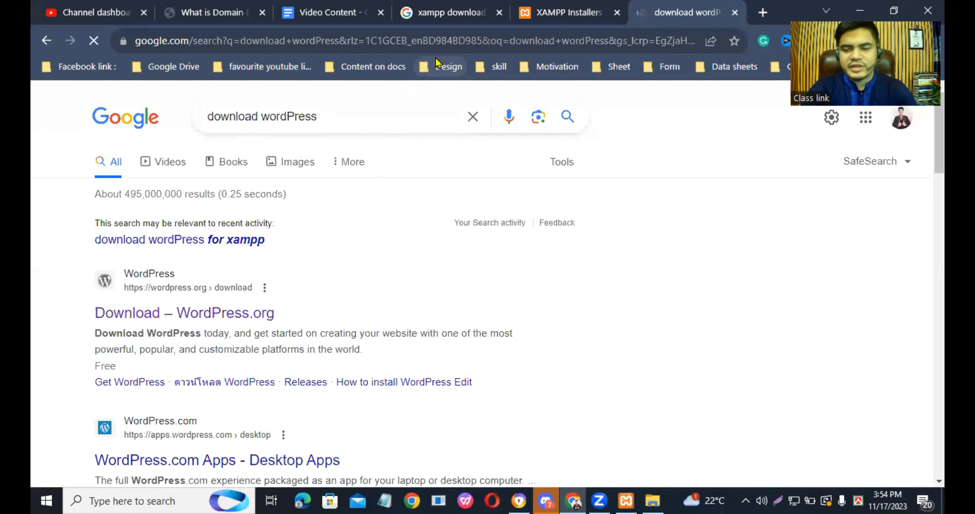
- Open the WordPress.org download page from the results and find the Download WordPress 6.4.1 option
scroll(454, 283, down, 1)
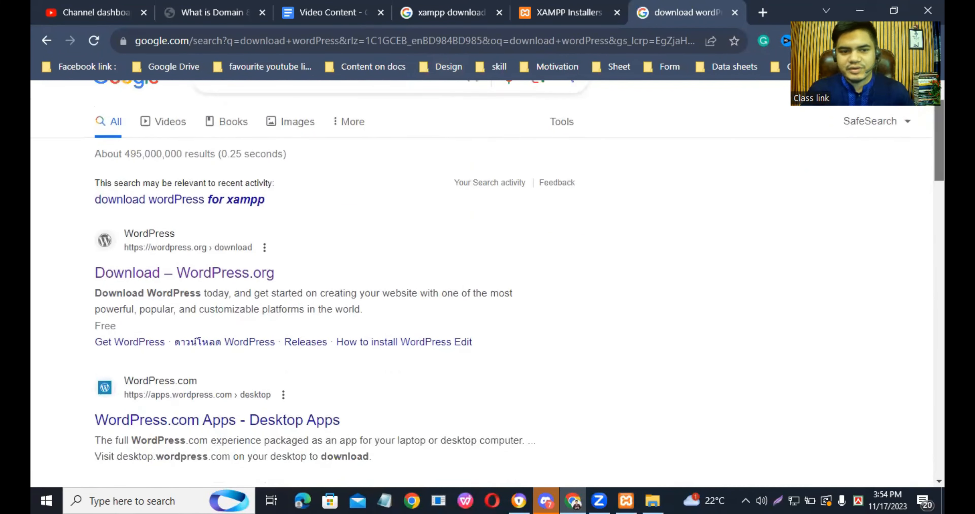
scroll(130, 242, down, 1)
click(137, 245)
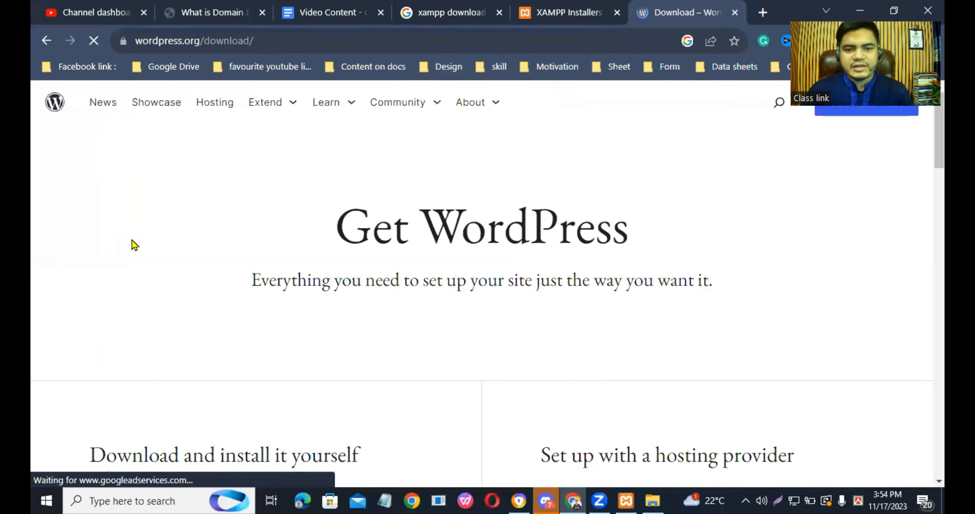
scroll(135, 245, down, 10)
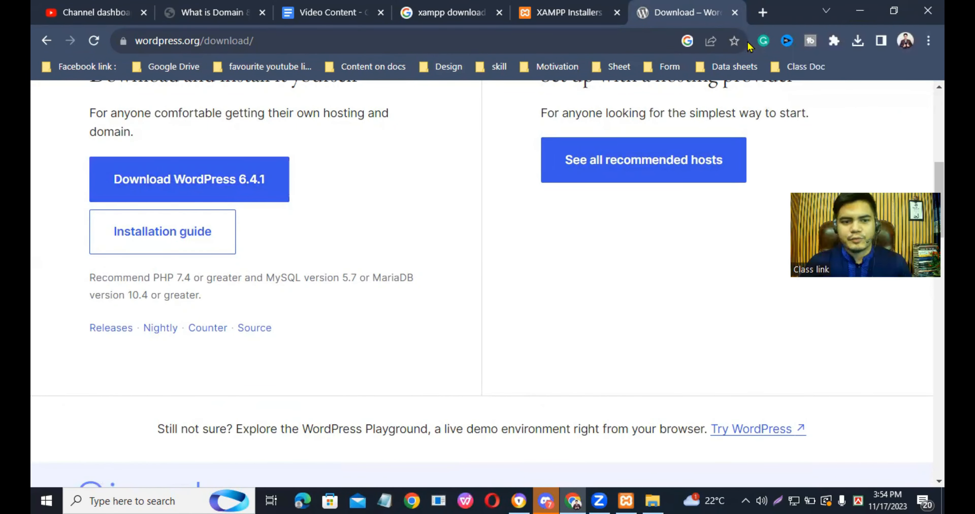
- Check the browser's recent downloads for wordpress-6.4.1.zip, and minimize the browser
click(858, 40)
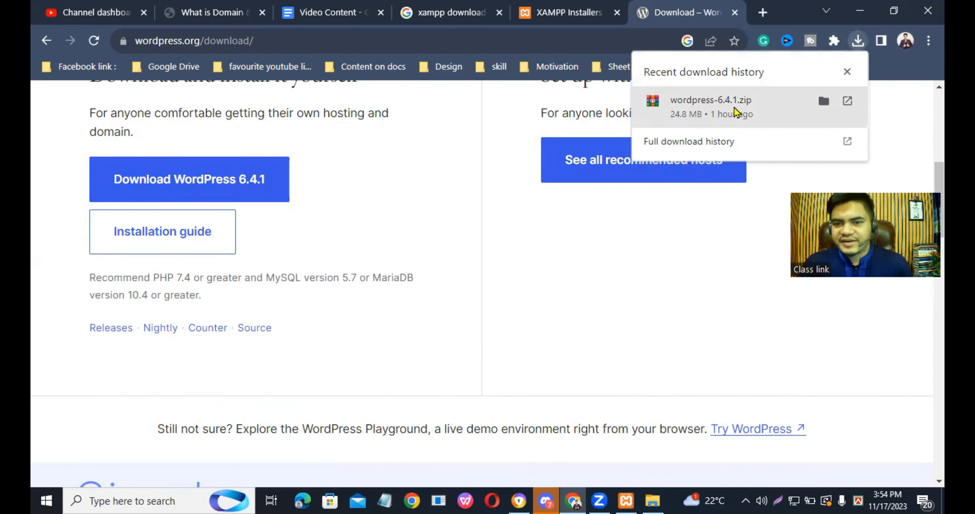
click(869, 11)
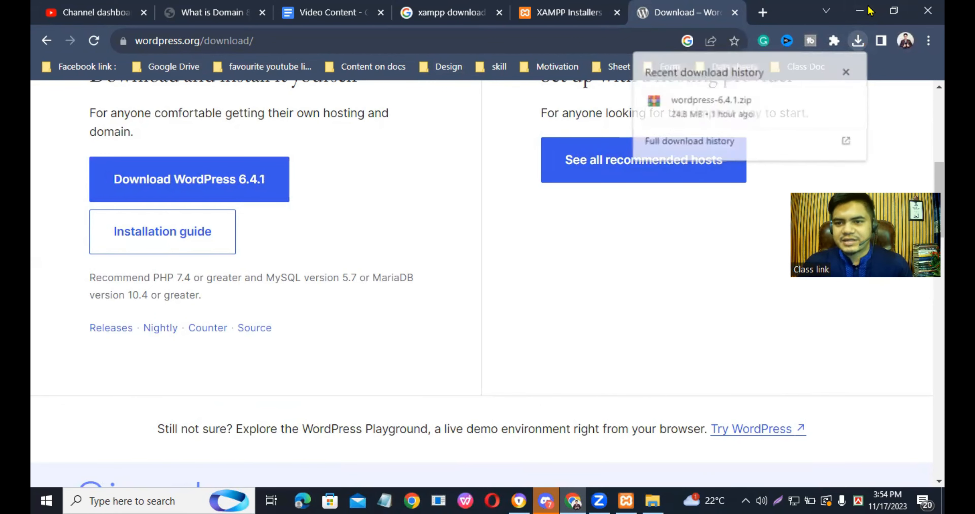
click(860, 11)
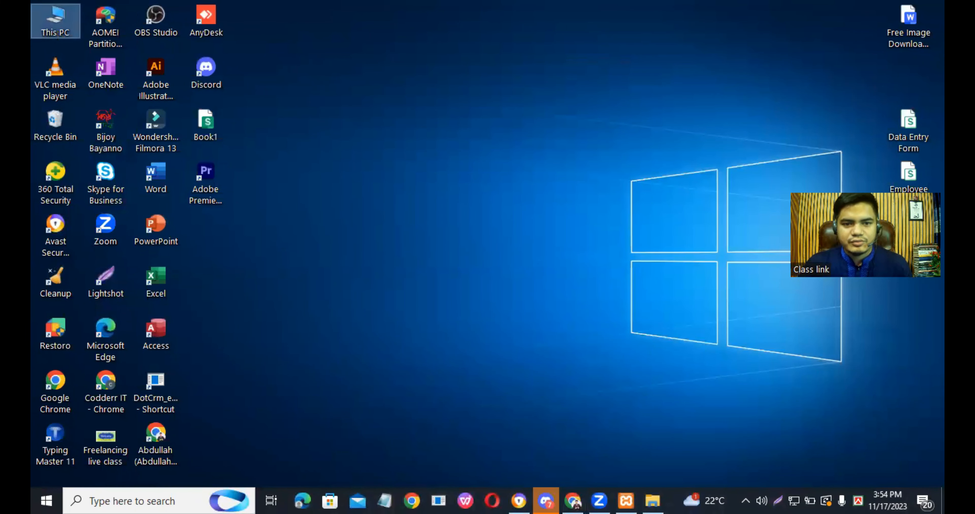
- Open the Downloads folder from This PC and view the extraction options for the wordpress-6.4.1 archive
double_click(55, 19)
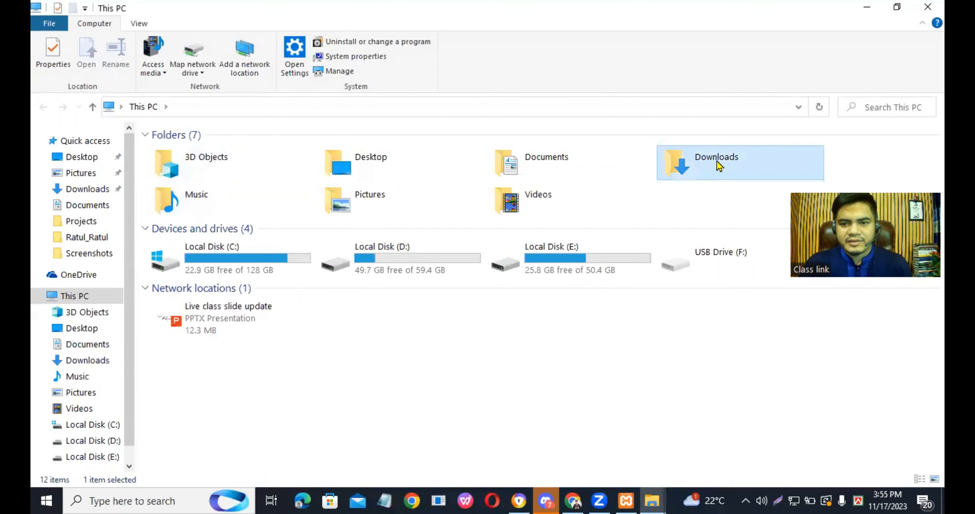
double_click(718, 164)
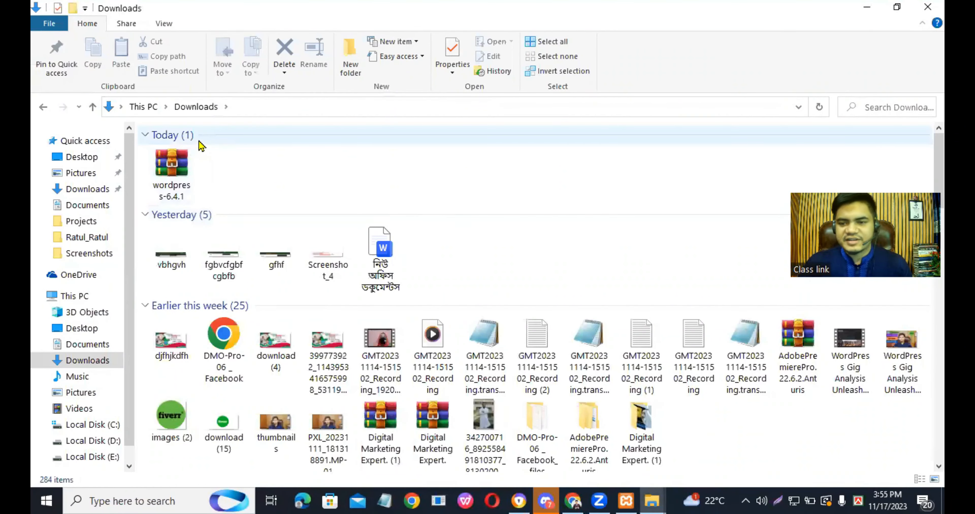
click(178, 160)
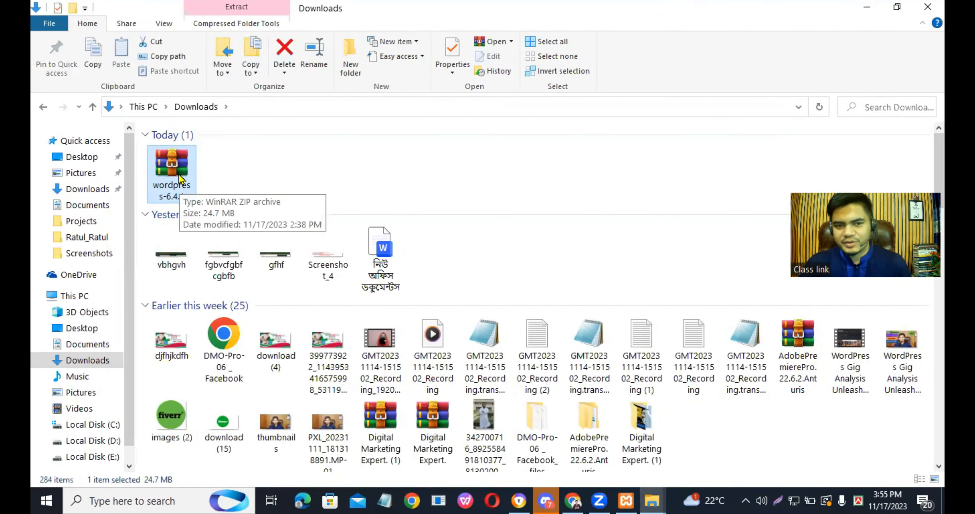
right_click(167, 173)
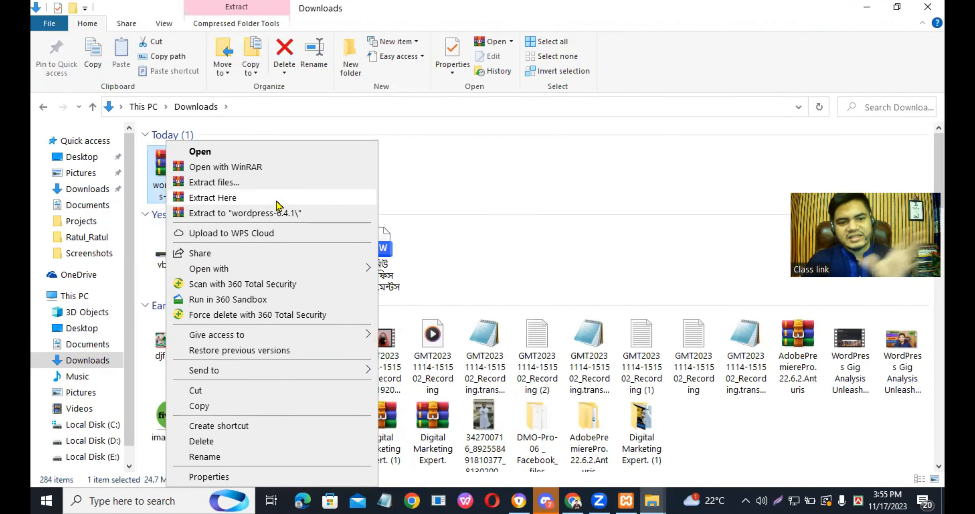
click(463, 178)
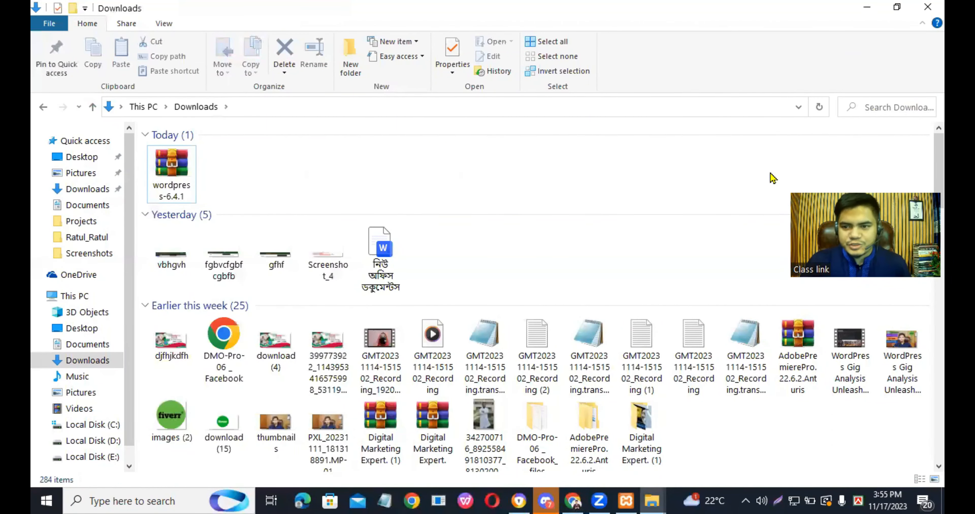
- Locate and select the extracted wordpress folder among last week's items in Downloads, and minimize the window
drag(939, 170, 938, 254)
click(396, 261)
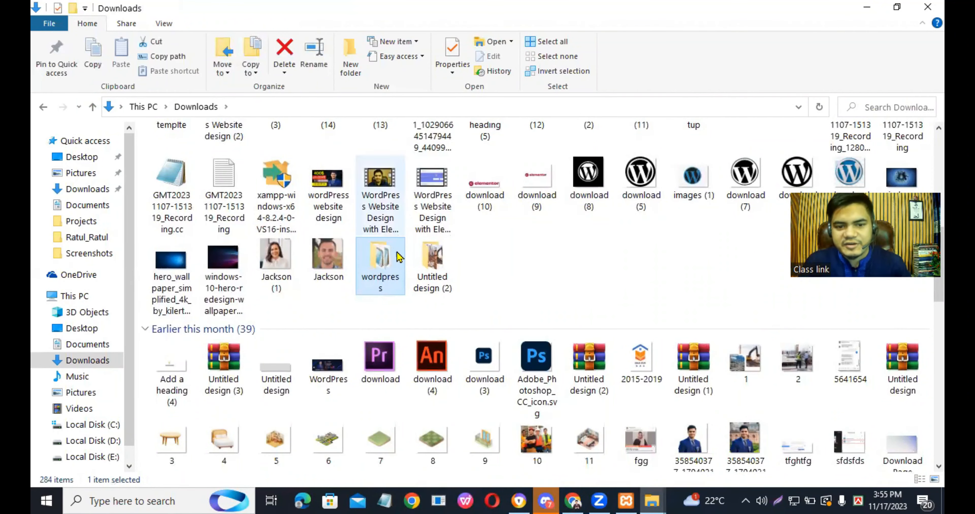
scroll(392, 271, up, 10)
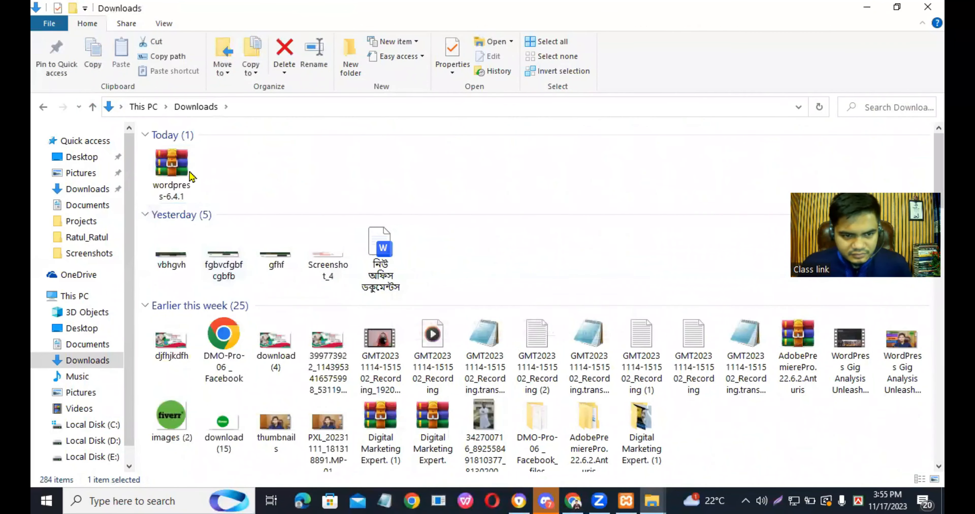
click(185, 166)
scroll(479, 257, down, 5)
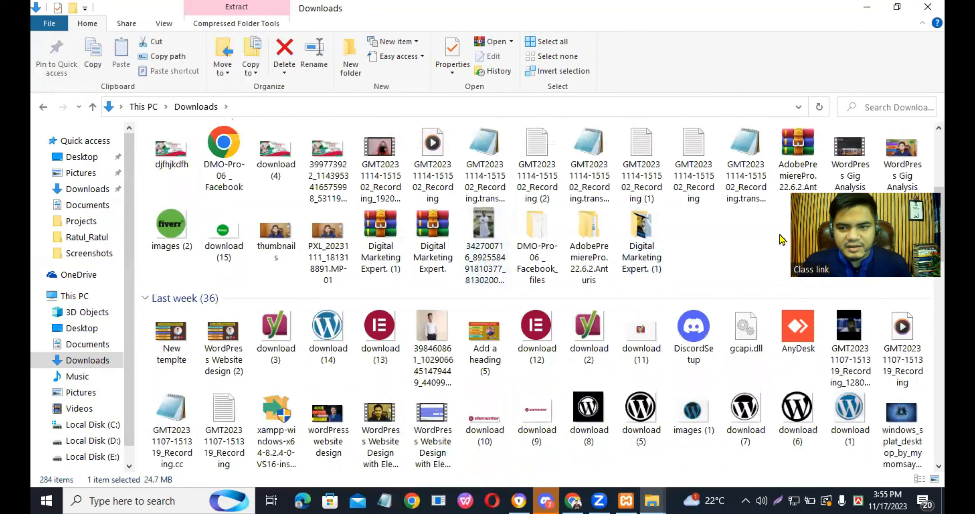
scroll(561, 304, down, 7)
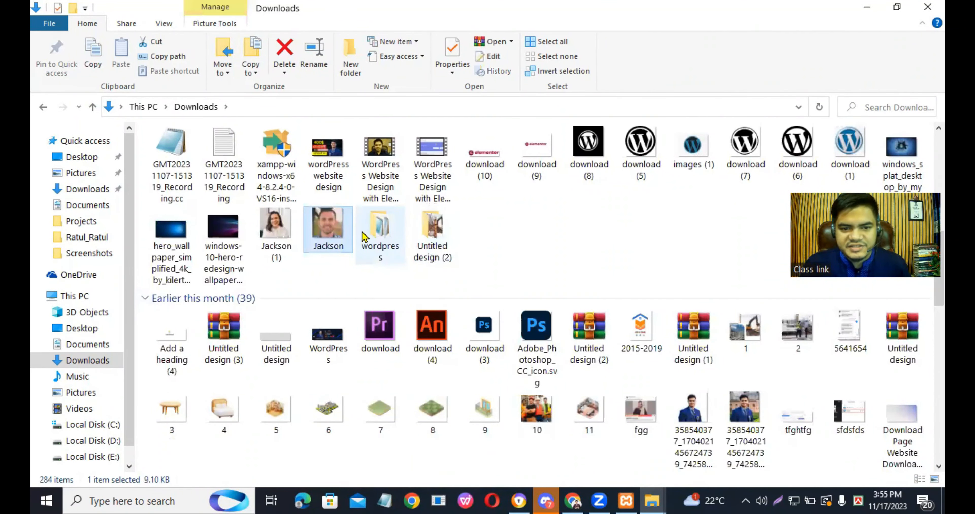
click(381, 237)
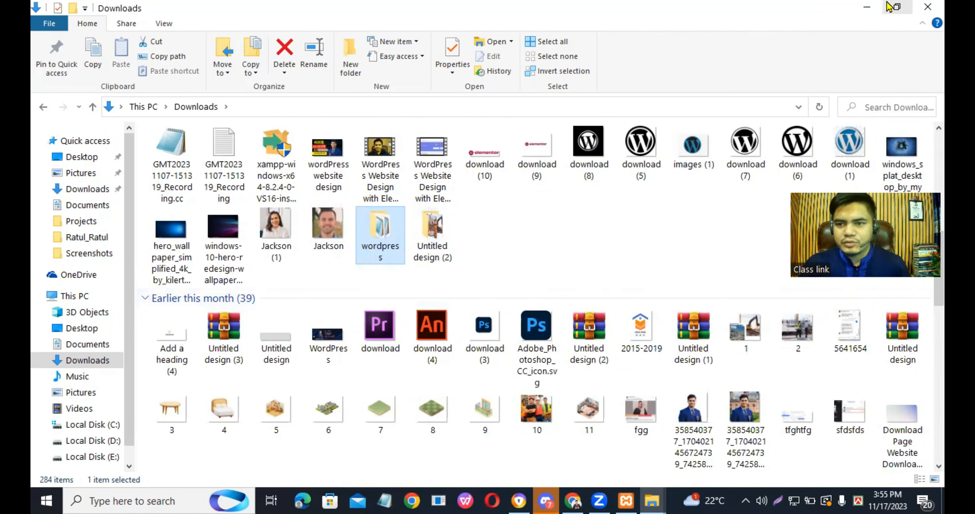
click(867, 7)
- Check the modules in the XAMPP Control Panel, and open phpMyAdmin from the localhost dashboard in a new Chrome tab
click(626, 501)
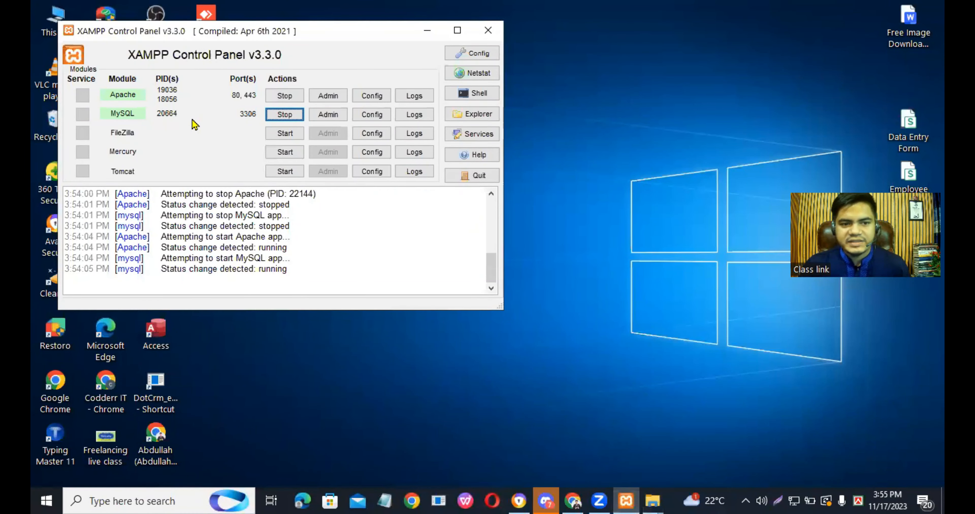
click(422, 34)
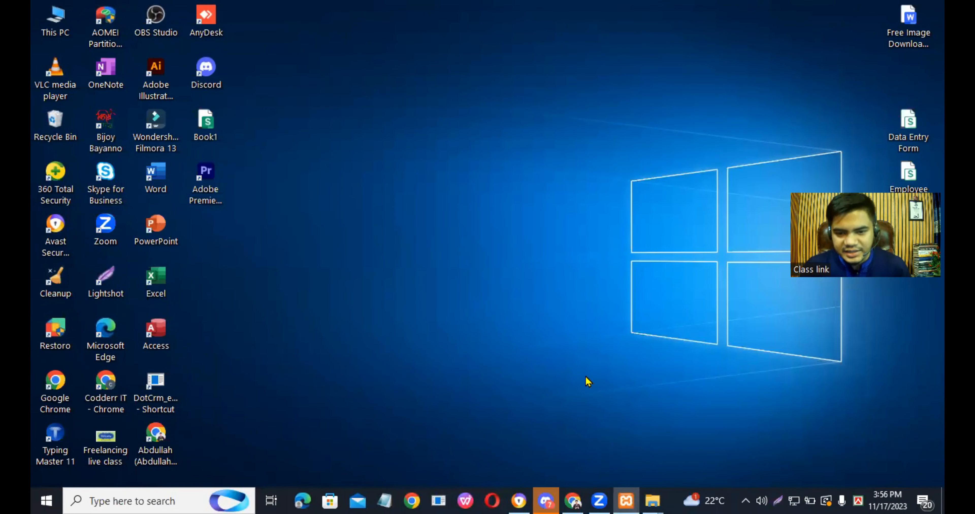
click(572, 502)
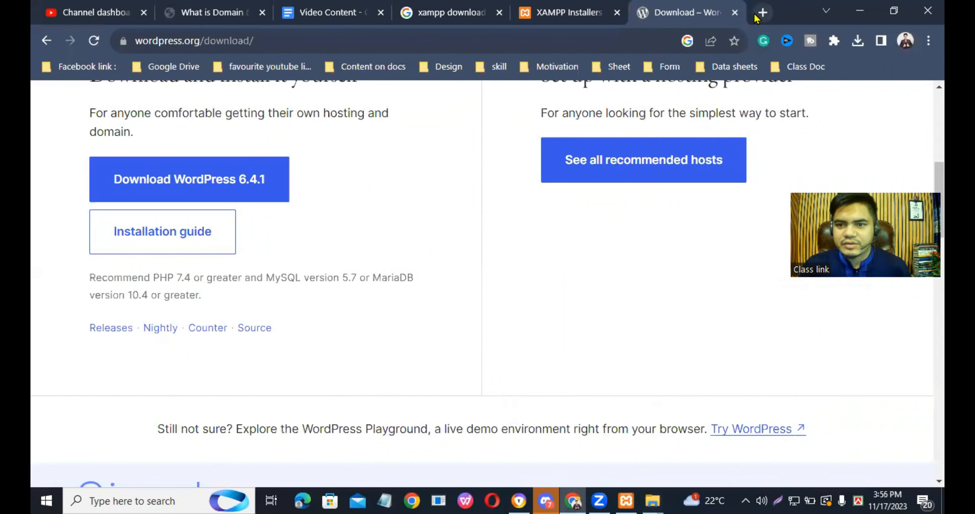
click(763, 13)
click(624, 38)
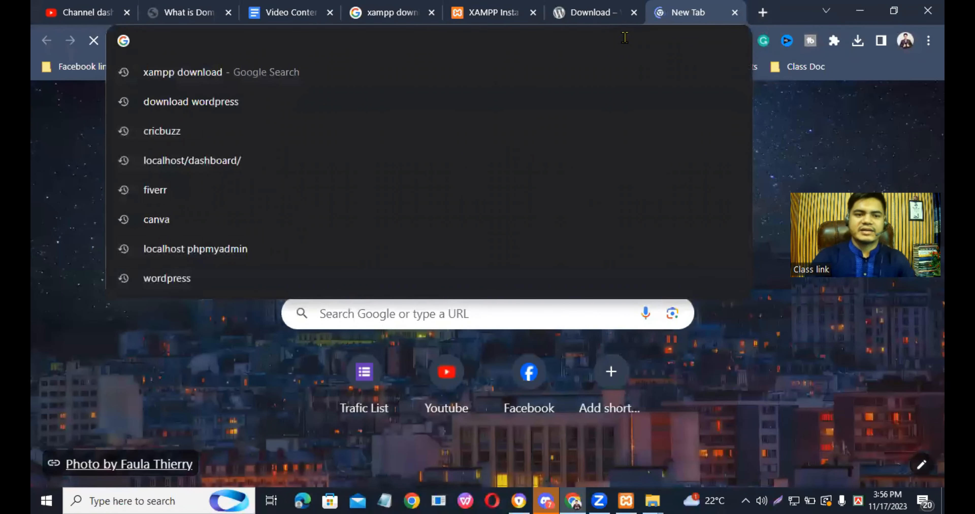
text(lo)
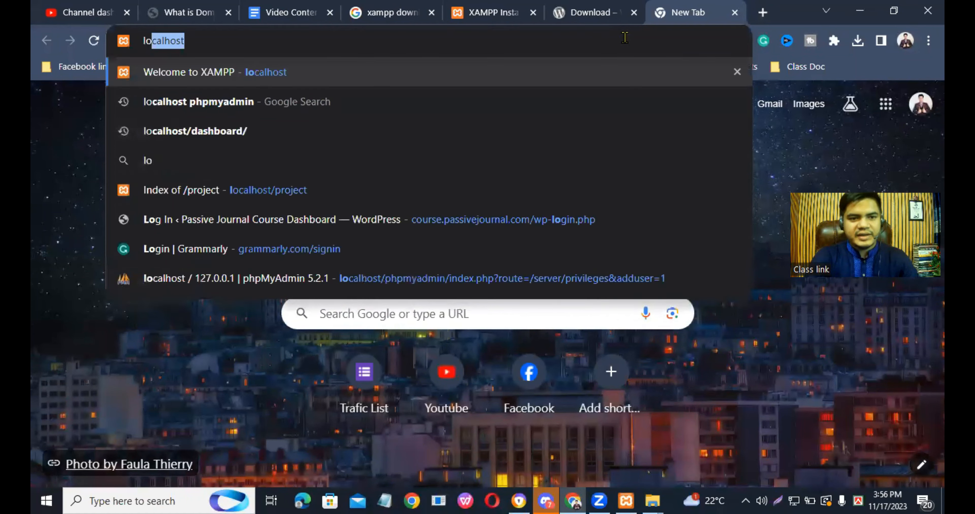
text(calhost)
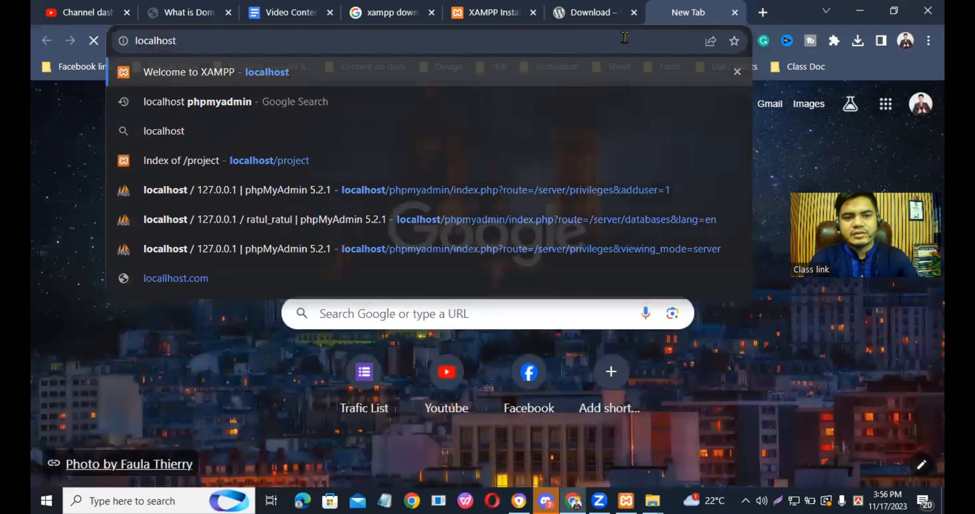
key(Return)
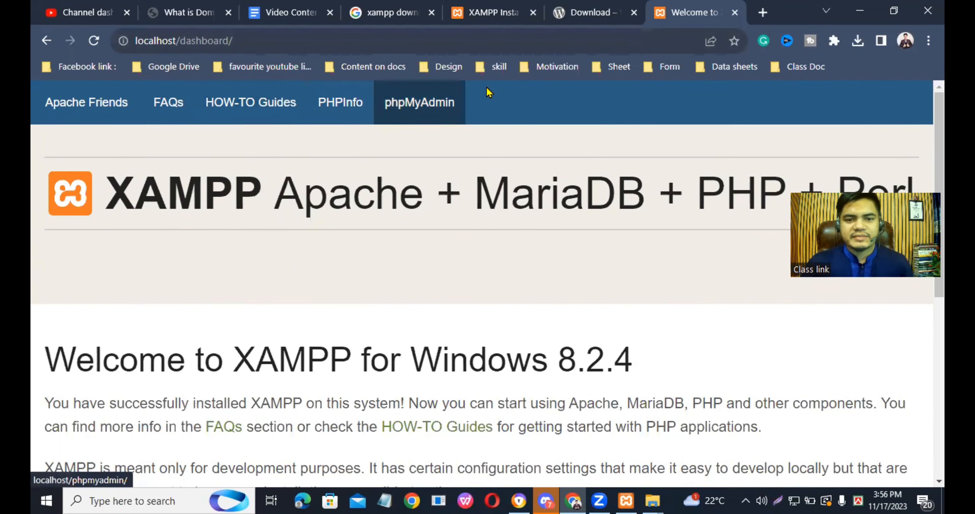
click(421, 111)
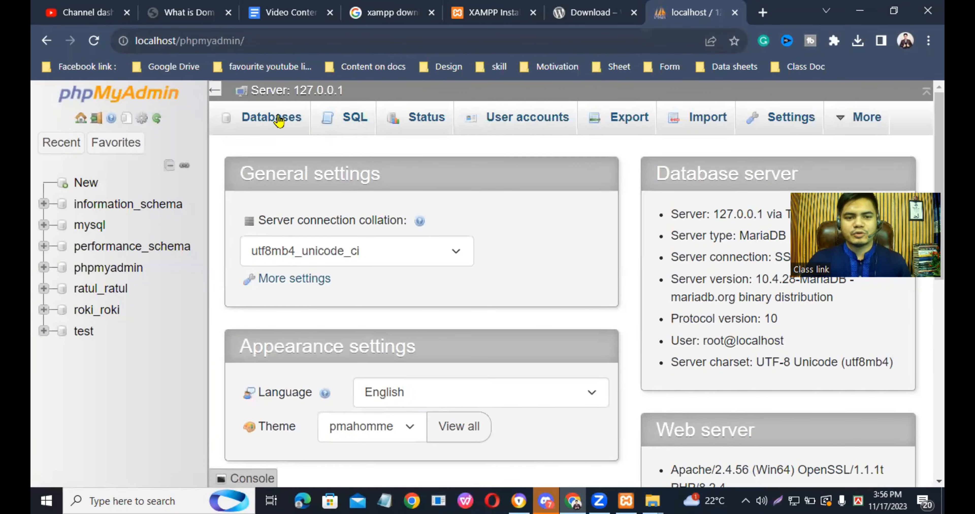
- Open the server's database list and enter Mukta_Mukta as the name of a new database
click(264, 121)
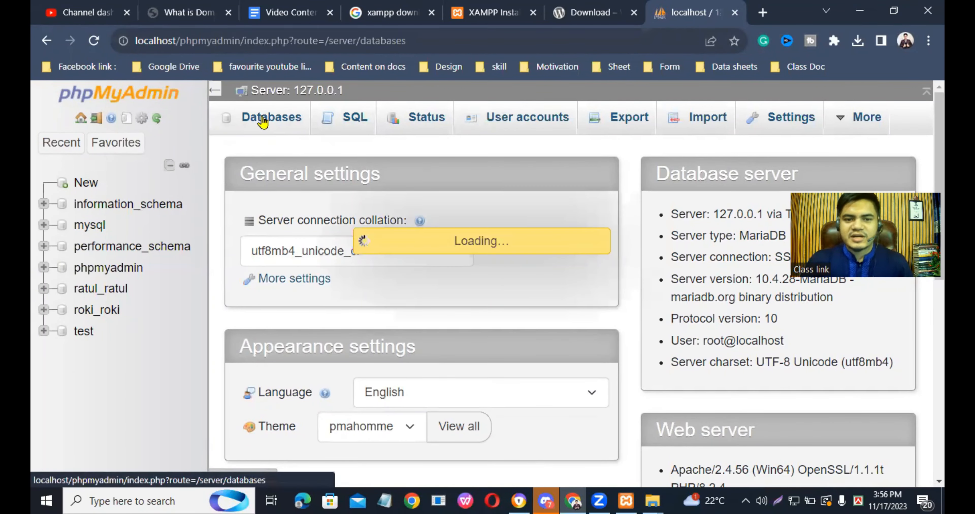
click(326, 265)
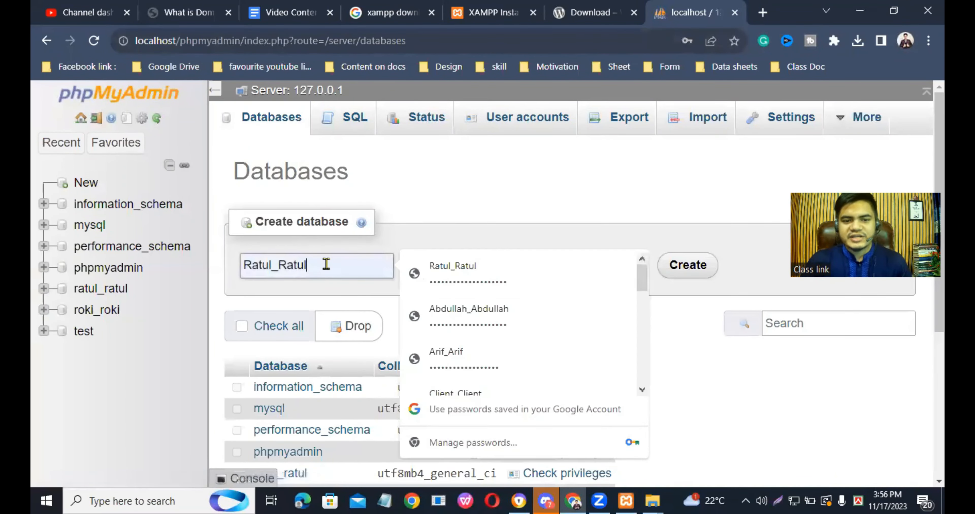
double_click(326, 264)
key(BackSpace)
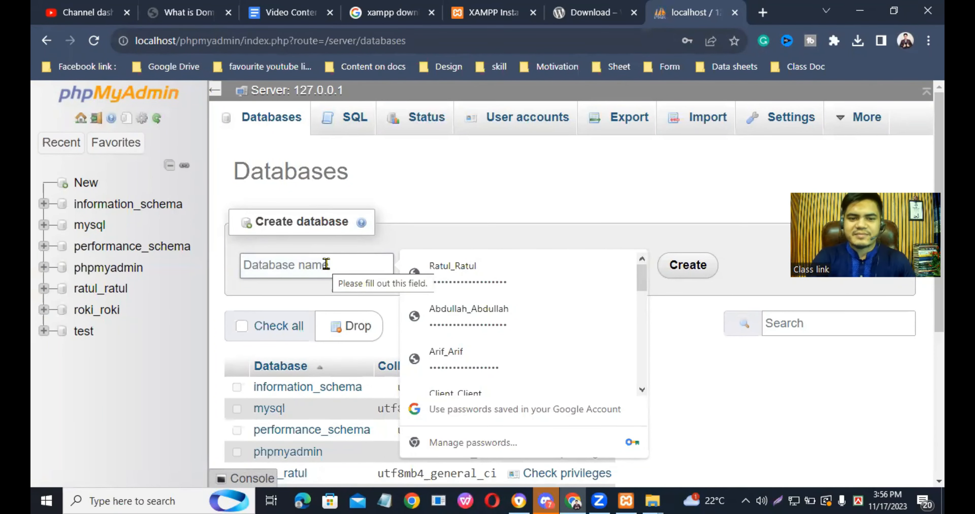
text(Mukta)
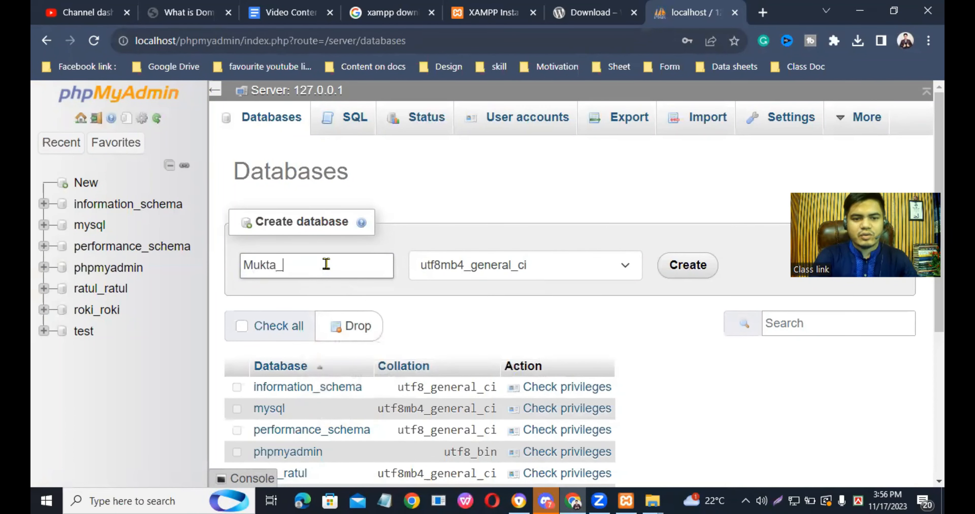
text(_Mukta)
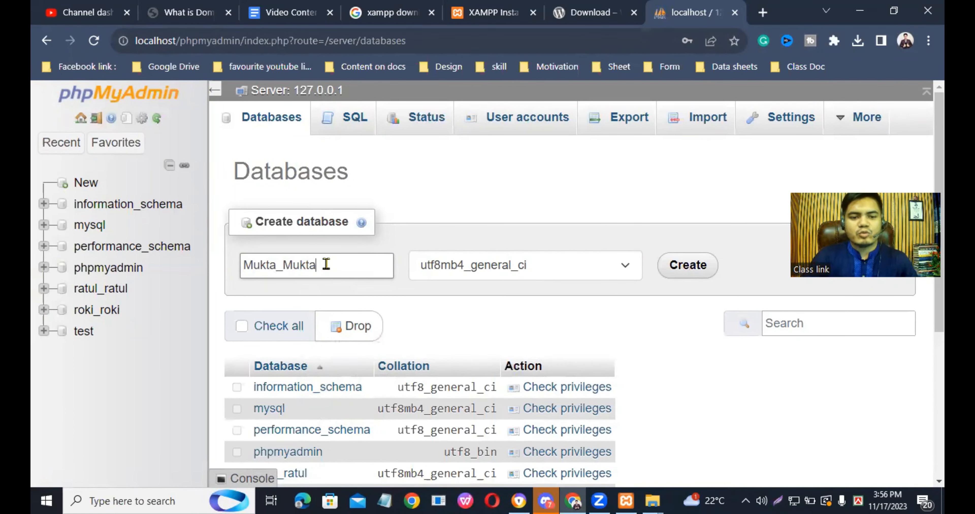
- Copy the entered database name to the clipboard and create the database with utf8mb4_general_ci collation
double_click(300, 263)
right_click(301, 264)
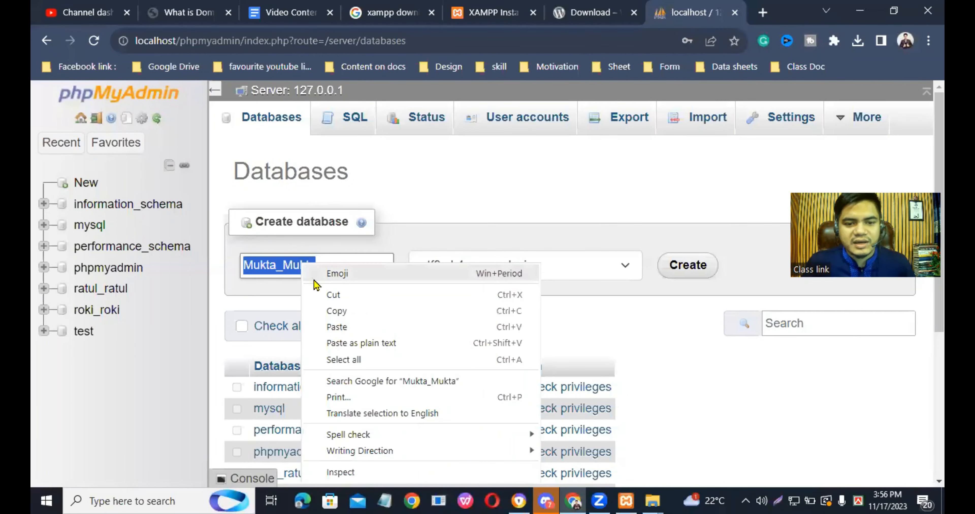
click(334, 312)
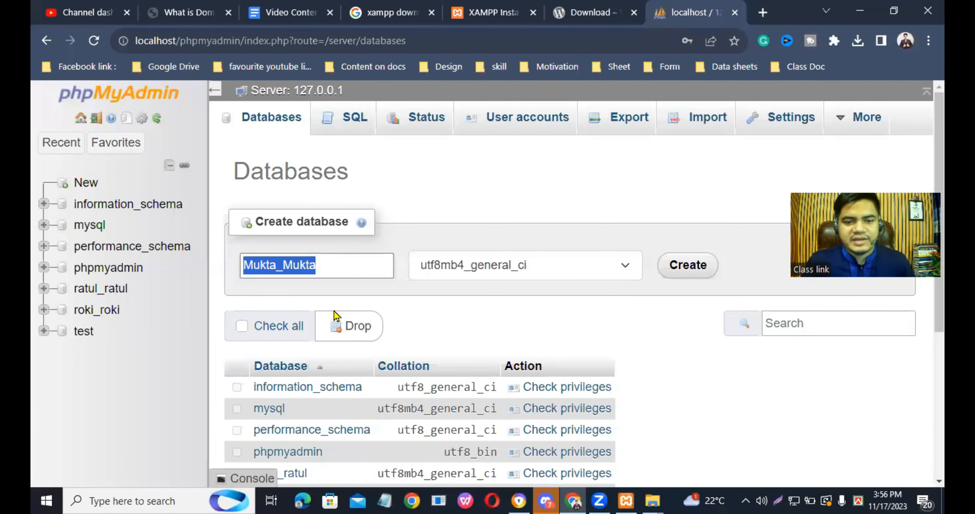
click(702, 269)
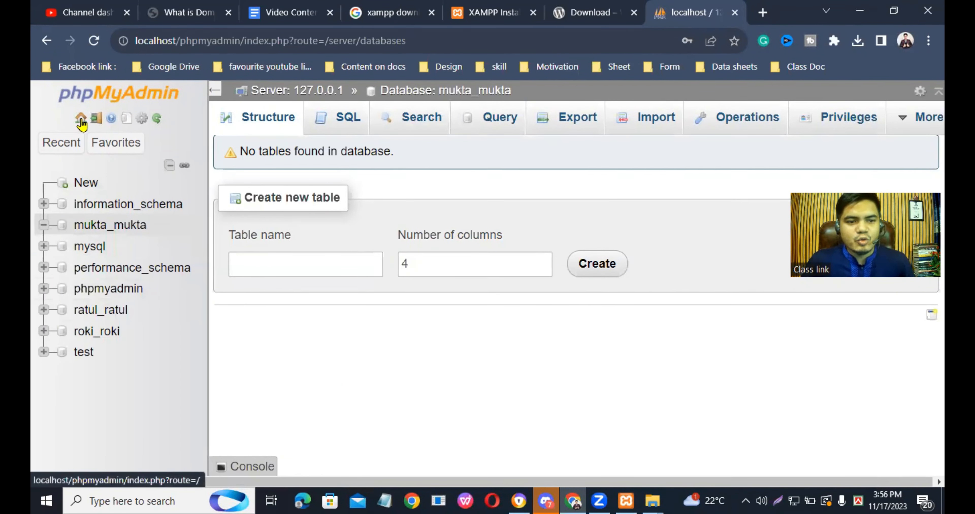
- Return to the phpMyAdmin home page and open the form for adding a user account
click(82, 118)
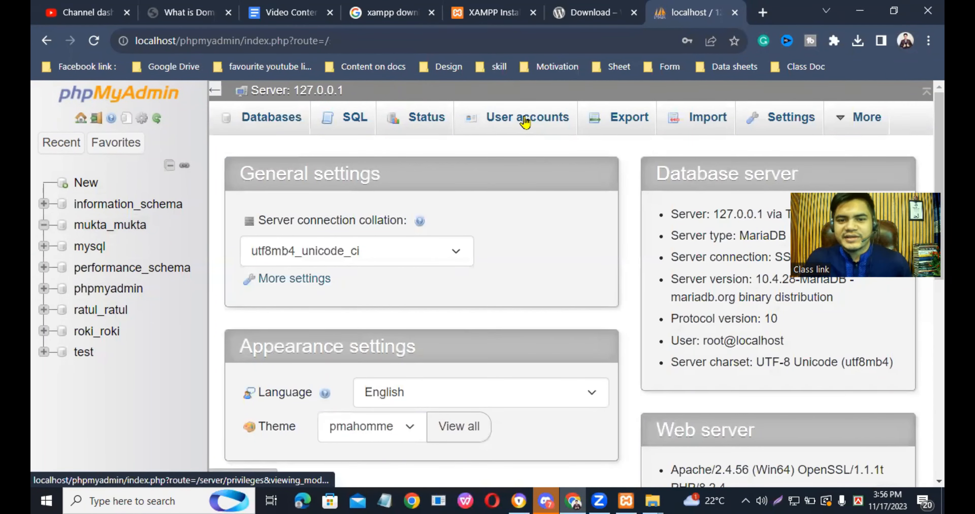
click(525, 124)
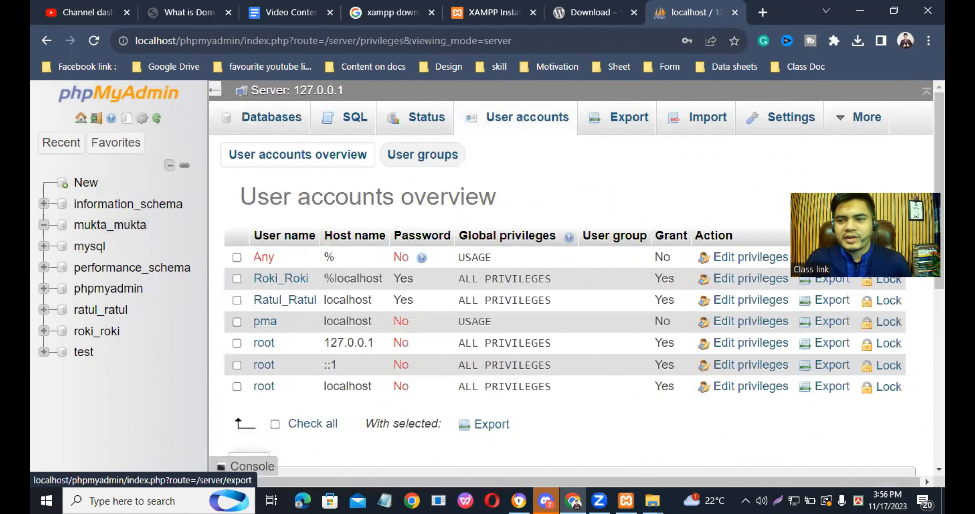
scroll(567, 284, down, 5)
scroll(567, 283, down, 2)
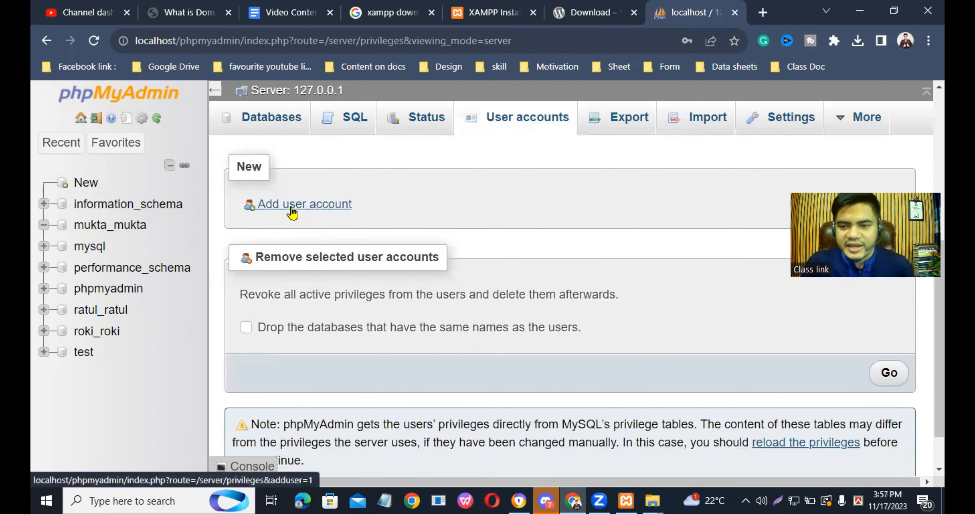
click(292, 206)
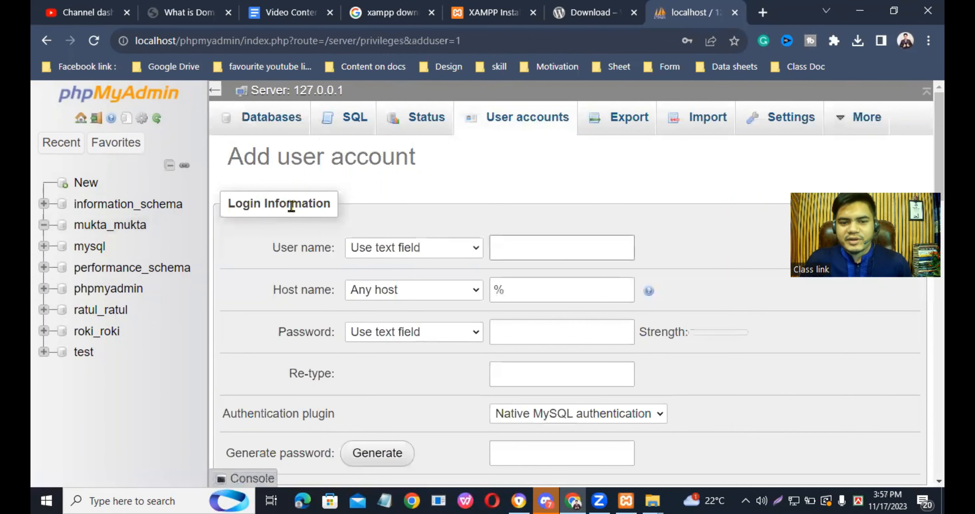
- Set the new account's user name to Mukta_Mukta and its host name to localhost
click(542, 250)
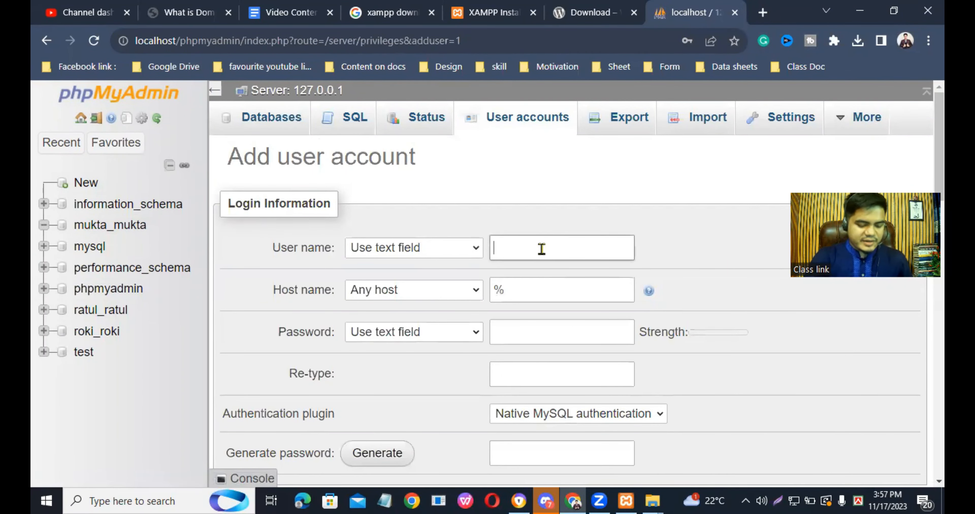
text(Mukta_Mukta)
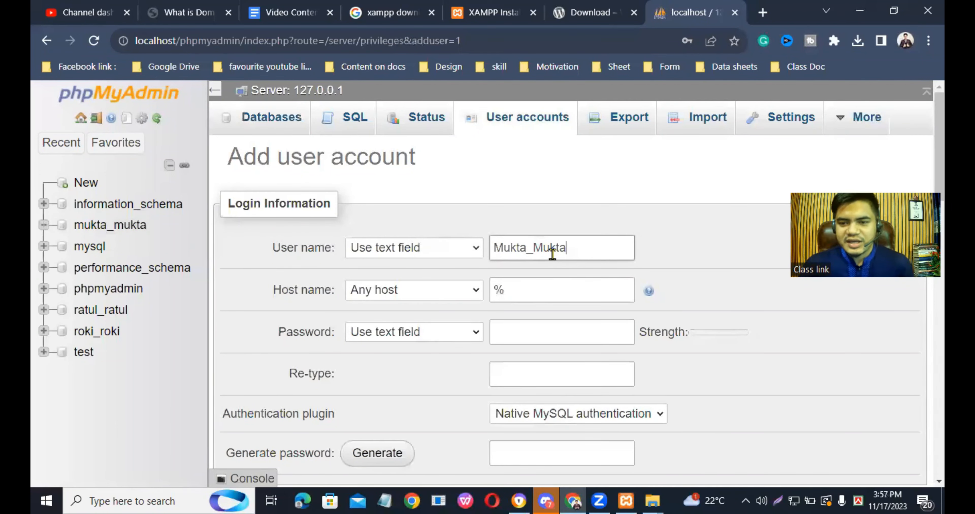
click(533, 289)
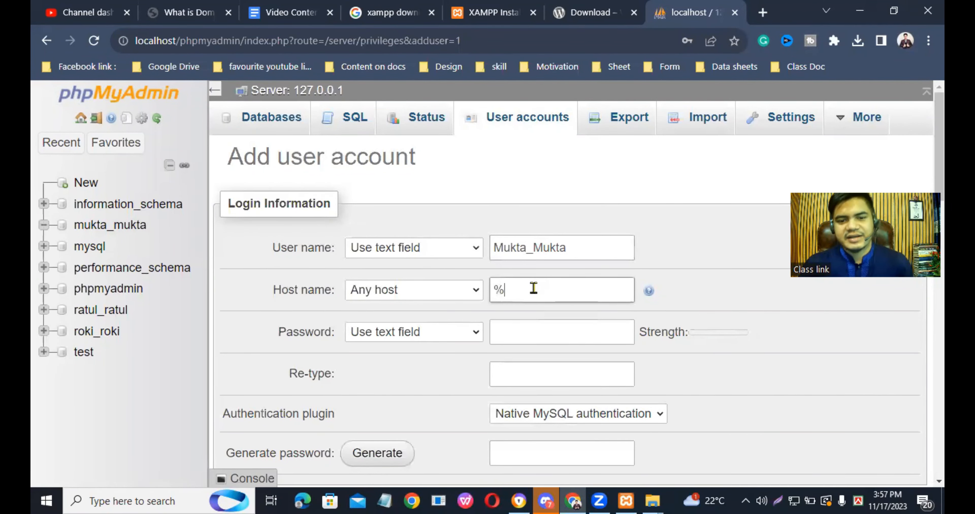
key(BackSpace)
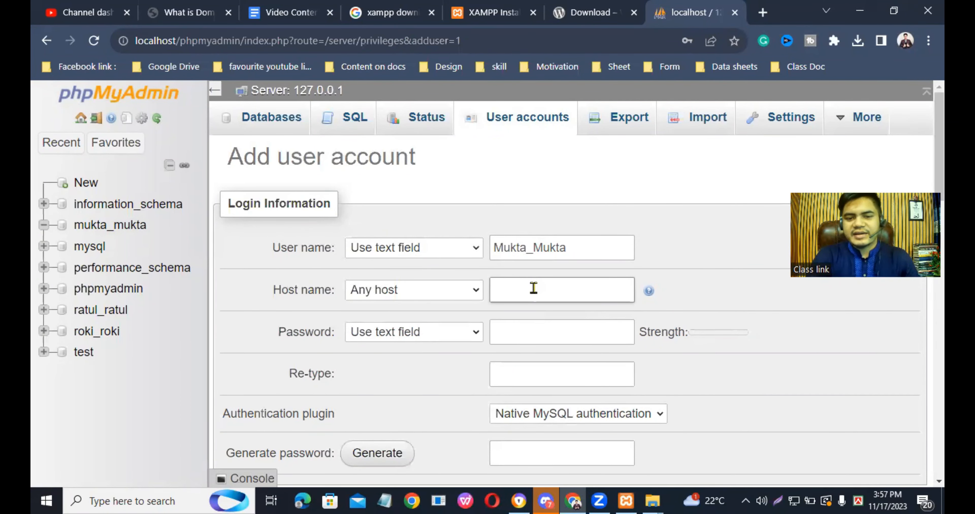
text(localh)
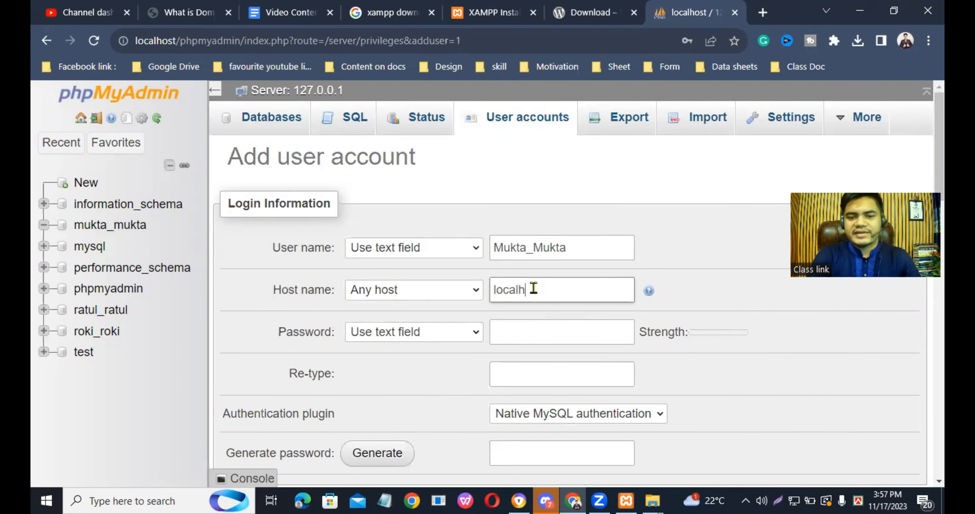
text(ost)
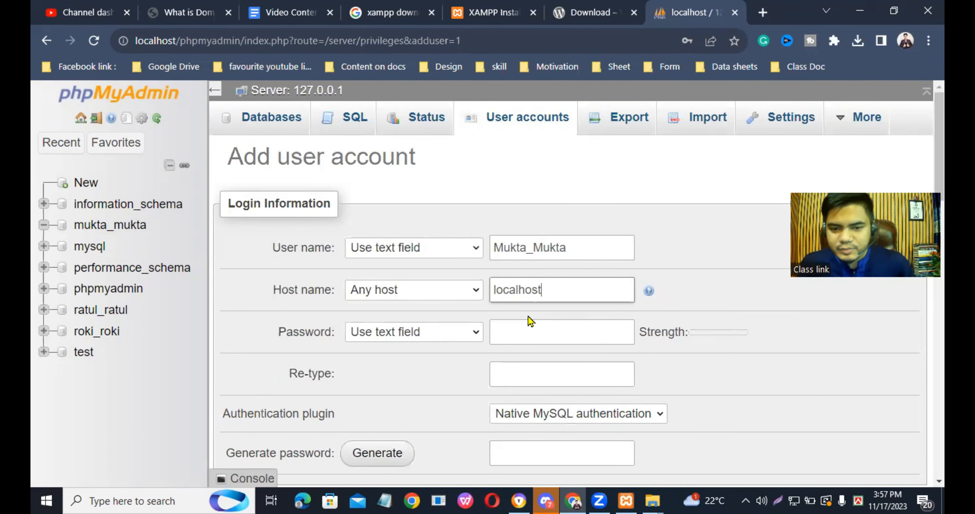
click(529, 333)
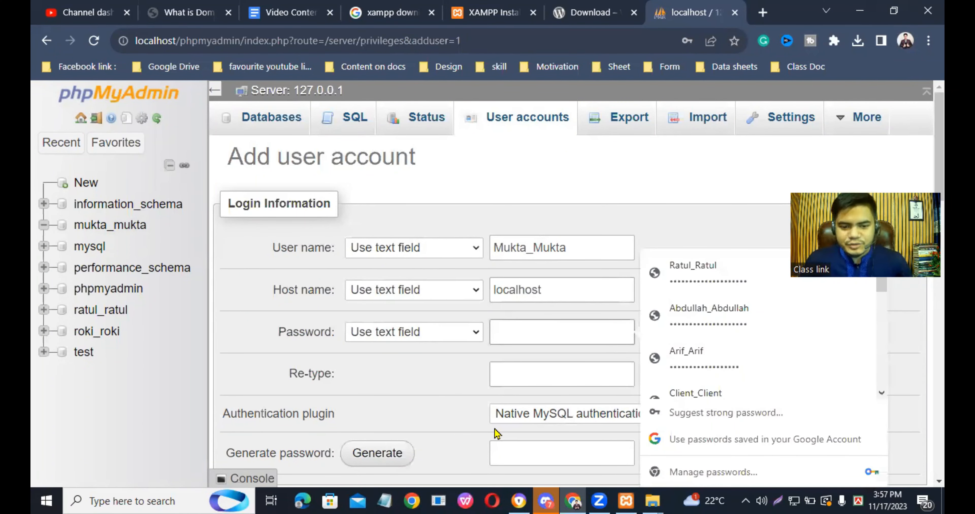
- Switch to Notepad, paste the copied database name, and write the account password on a separate line below it
click(384, 501)
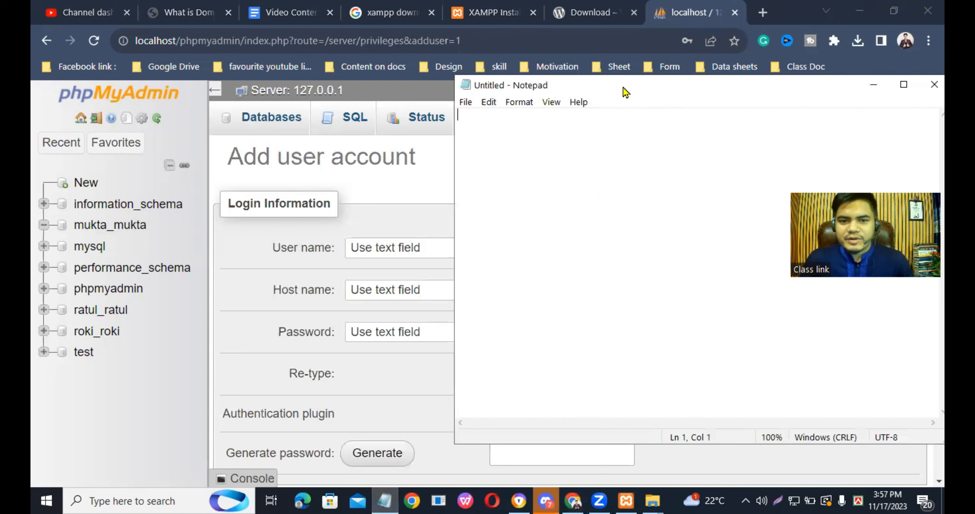
drag(625, 92, 382, 29)
right_click(277, 55)
click(314, 118)
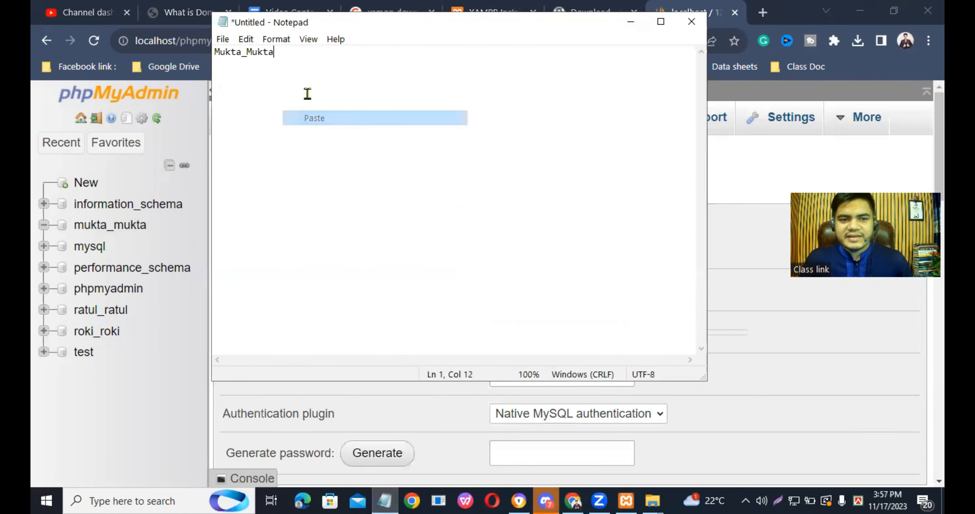
key(ctrl+v)
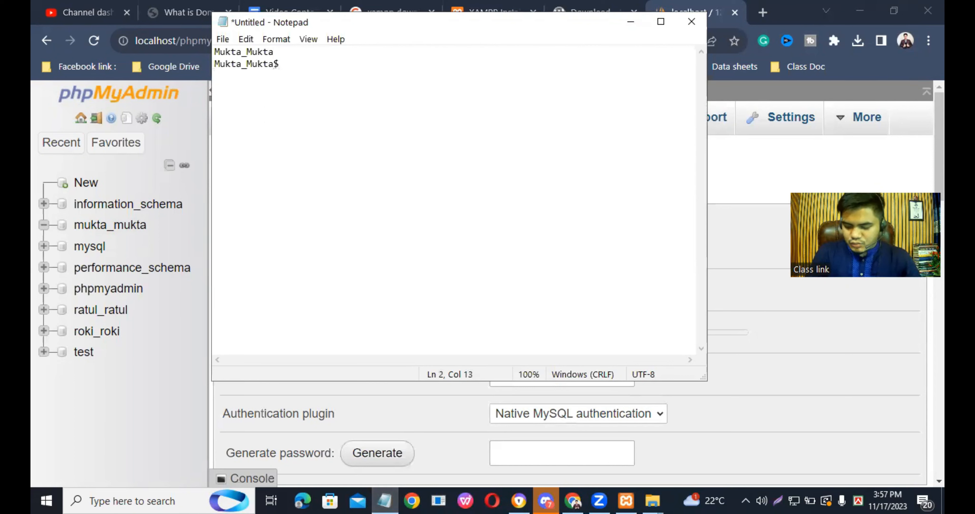
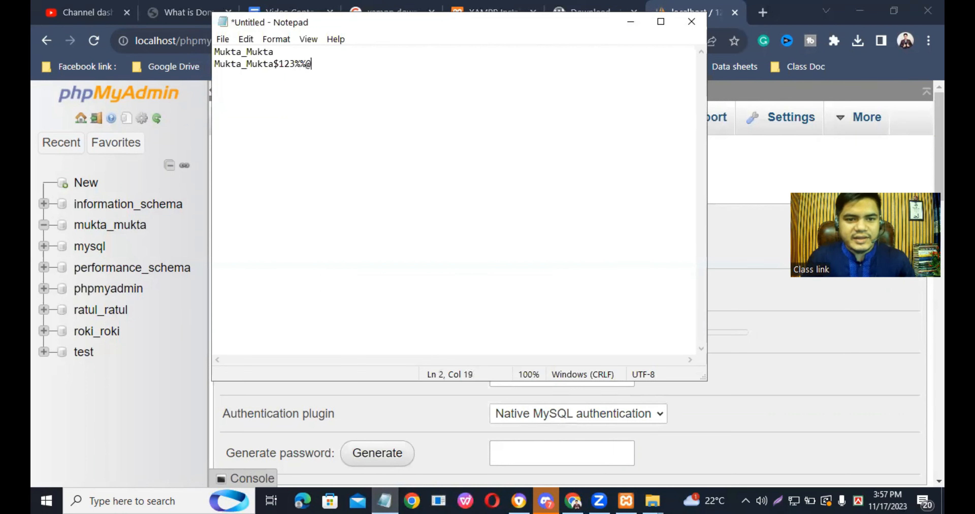
key(Return)
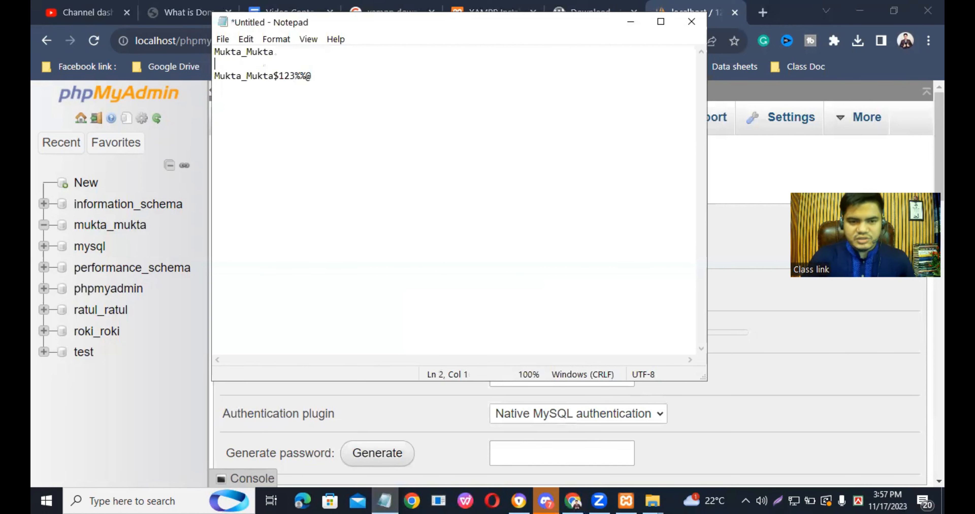
- Copy the account password line from the Notepad note and minimize Notepad
drag(311, 76, 212, 72)
right_click(244, 74)
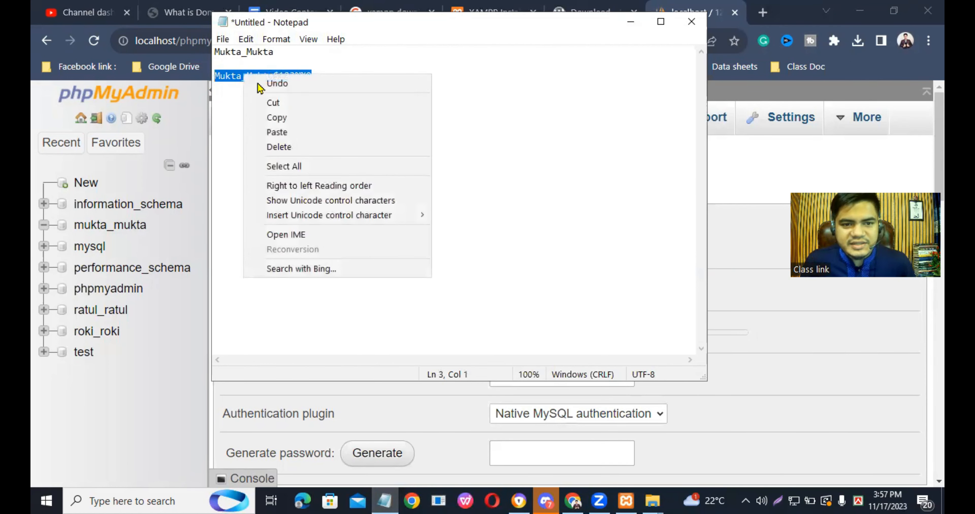
click(281, 118)
click(631, 21)
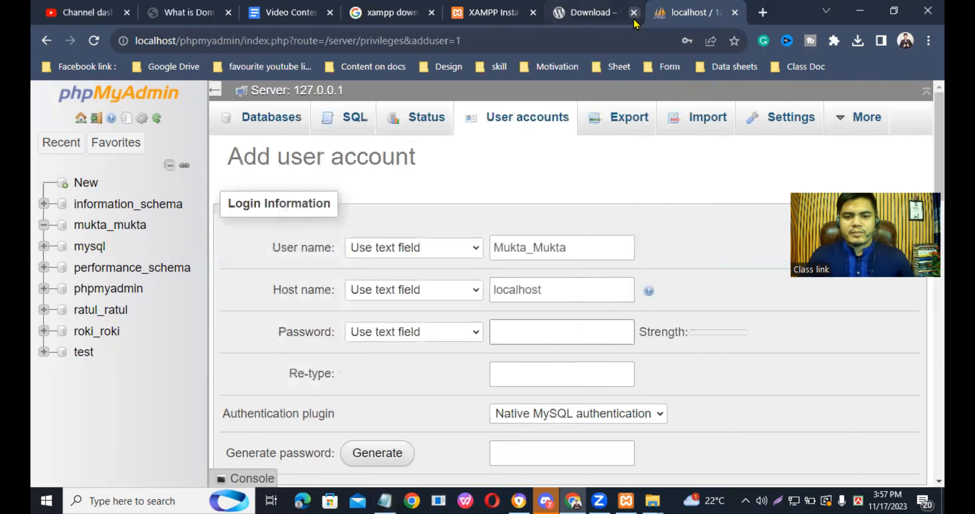
- Paste the account password into both the Password and Re-type fields of the new user account
click(516, 342)
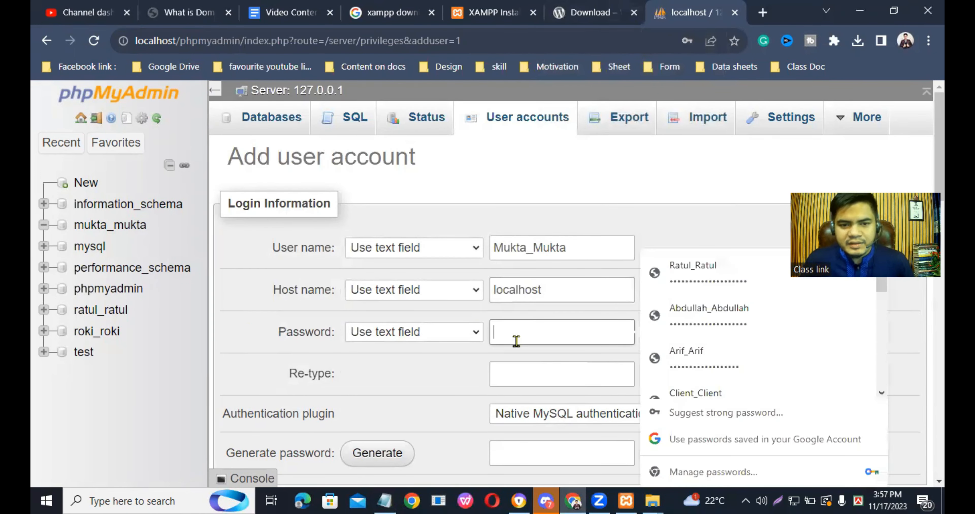
right_click(511, 333)
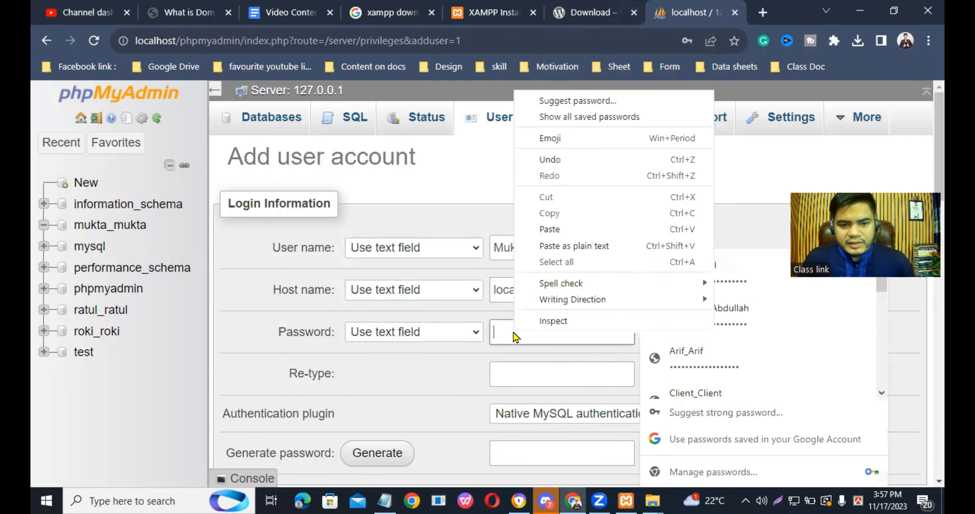
click(548, 229)
click(544, 373)
right_click(541, 374)
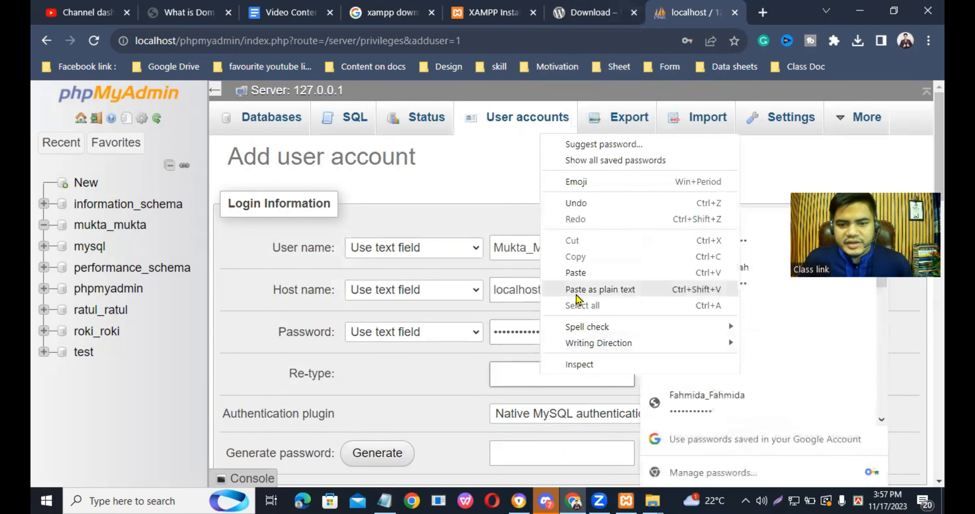
click(575, 273)
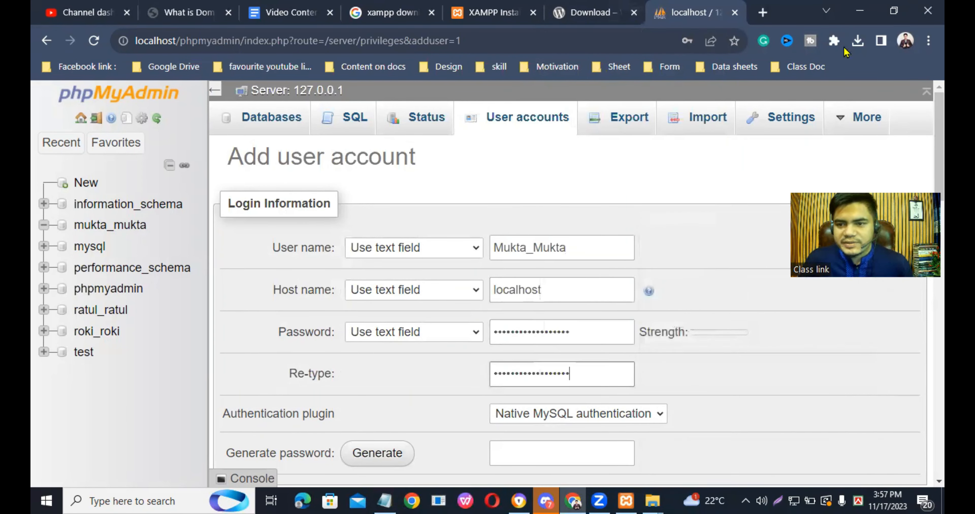
- Grant the new user all global privileges and submit the form to create the account
scroll(738, 285, down, 5)
scroll(560, 240, down, 4)
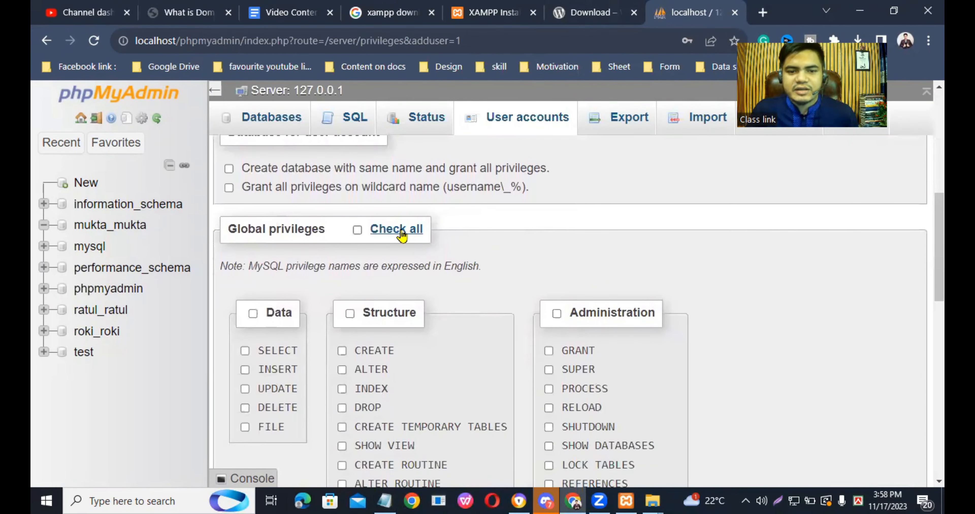
click(357, 230)
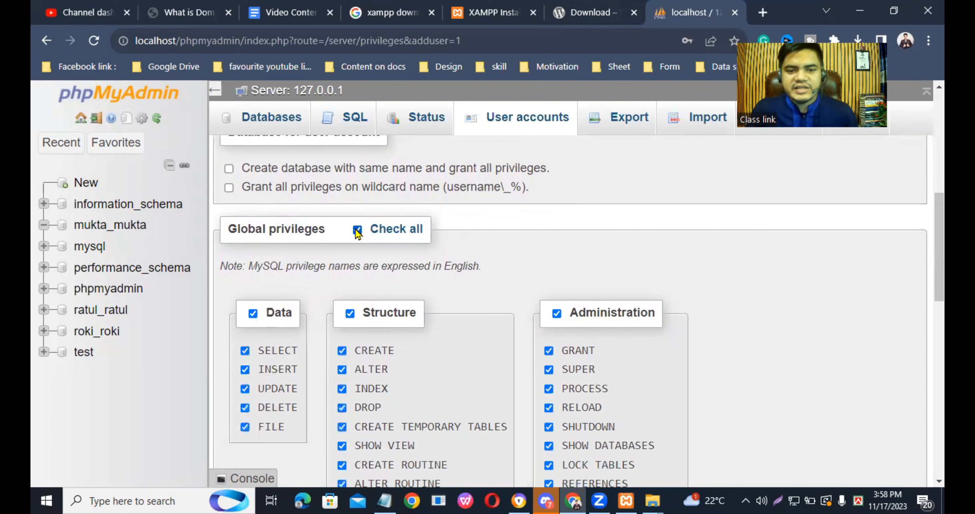
scroll(357, 232, down, 15)
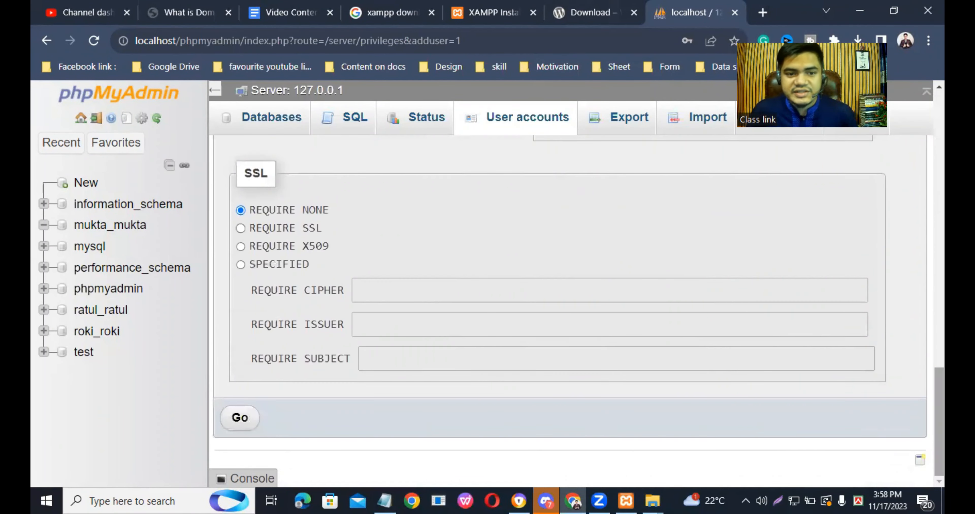
click(243, 418)
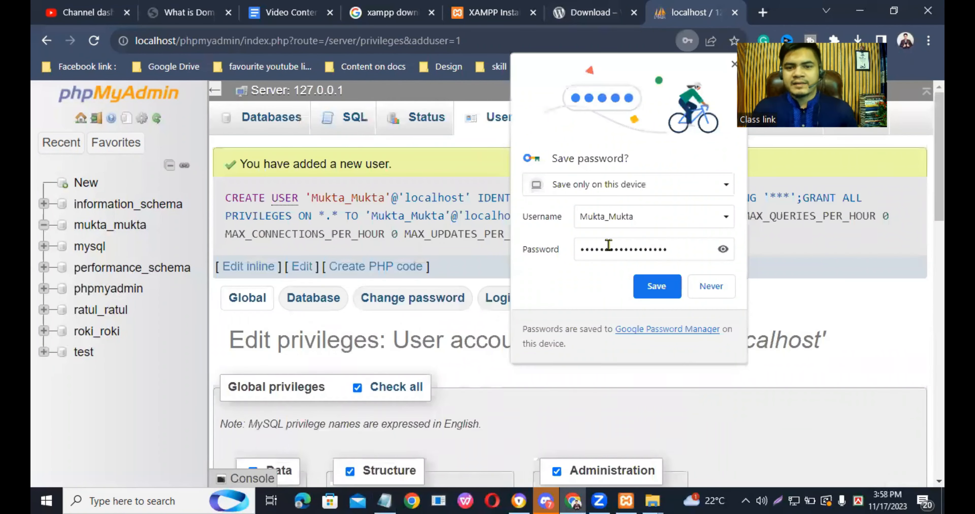
- Save the new account's login in the browser's password prompt and refresh the desktop
click(655, 288)
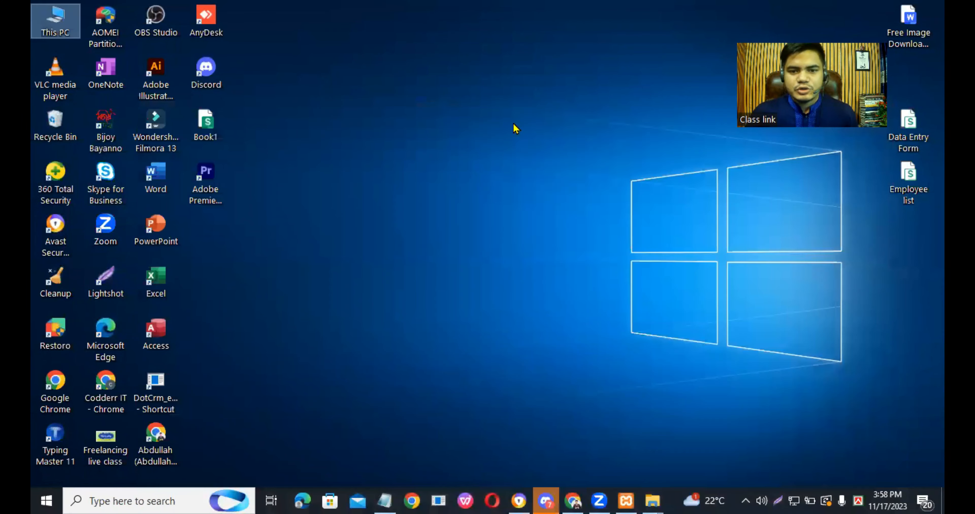
right_click(514, 124)
click(559, 163)
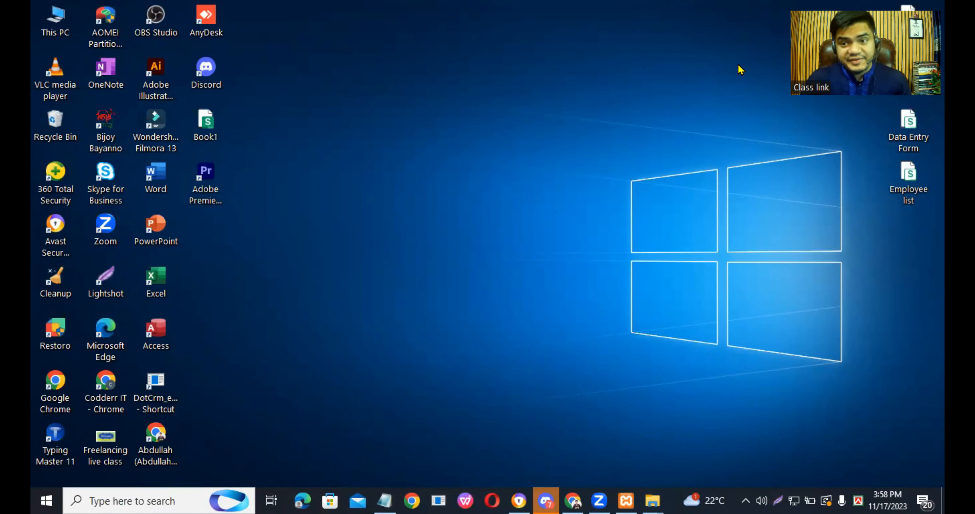
- Open File Explorer and go to the htdocs folder inside xampp on Local Disk (C:)
double_click(55, 27)
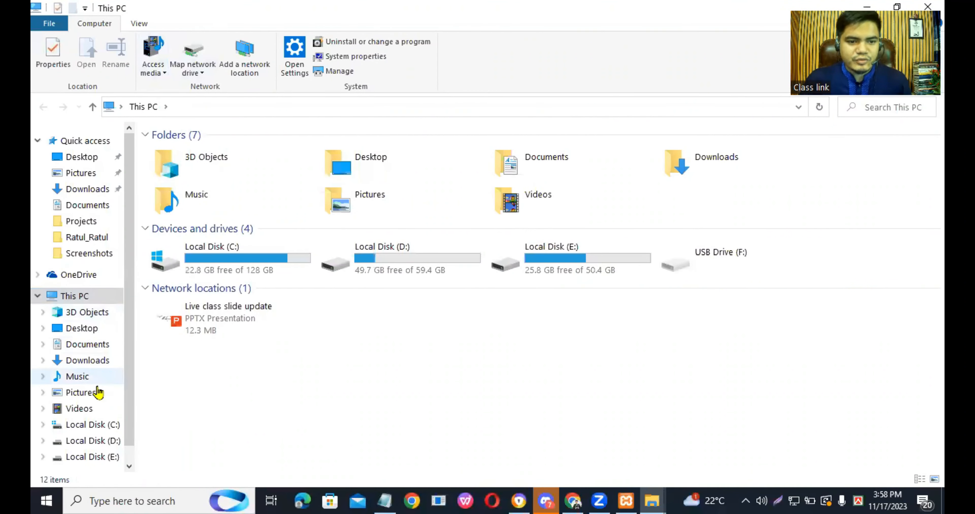
click(95, 426)
click(188, 281)
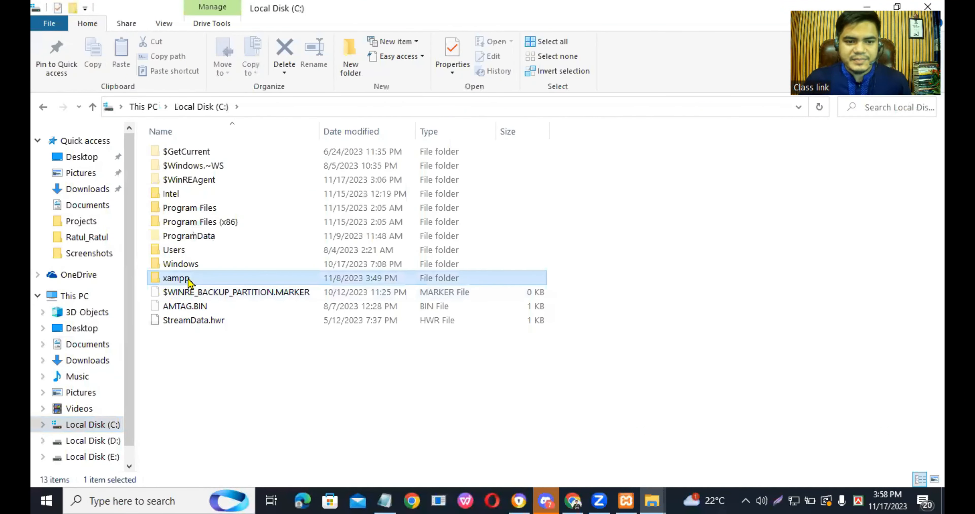
double_click(188, 280)
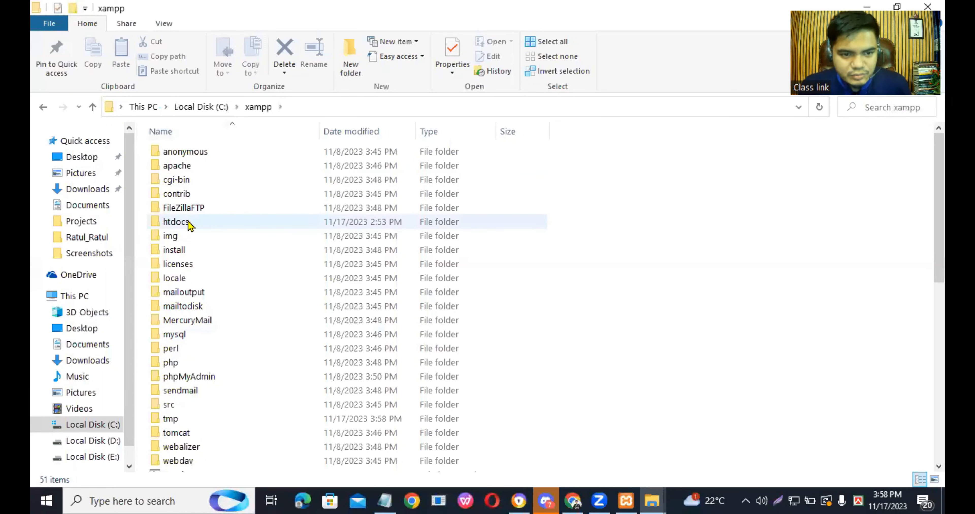
mouse_move(216, 226)
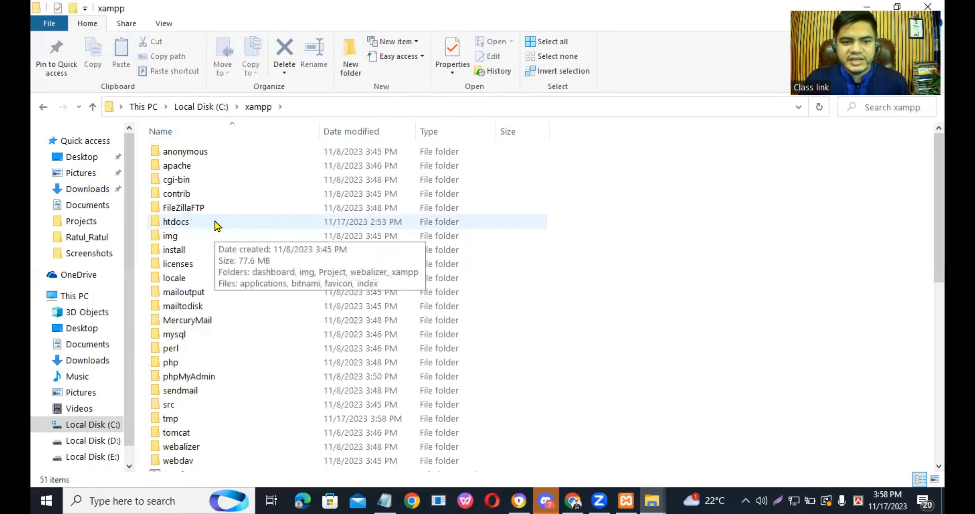
double_click(215, 223)
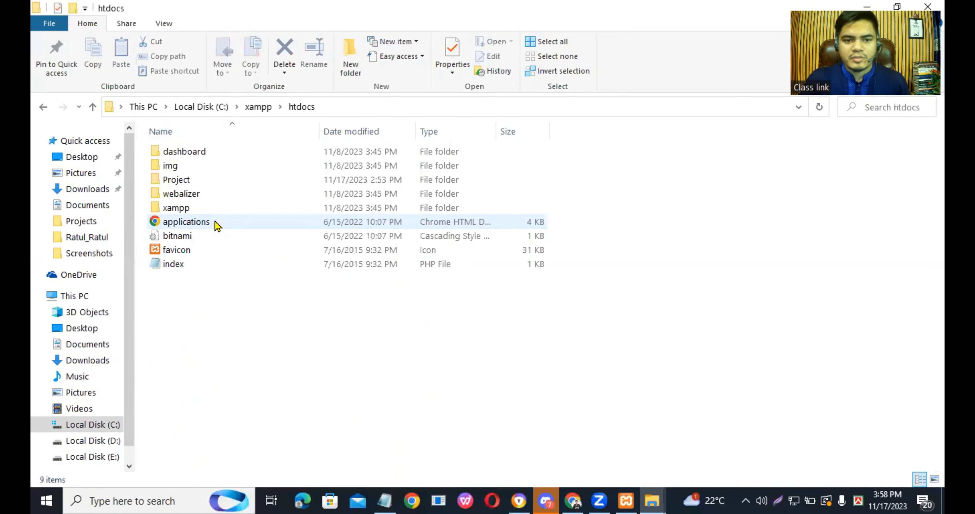
click(215, 180)
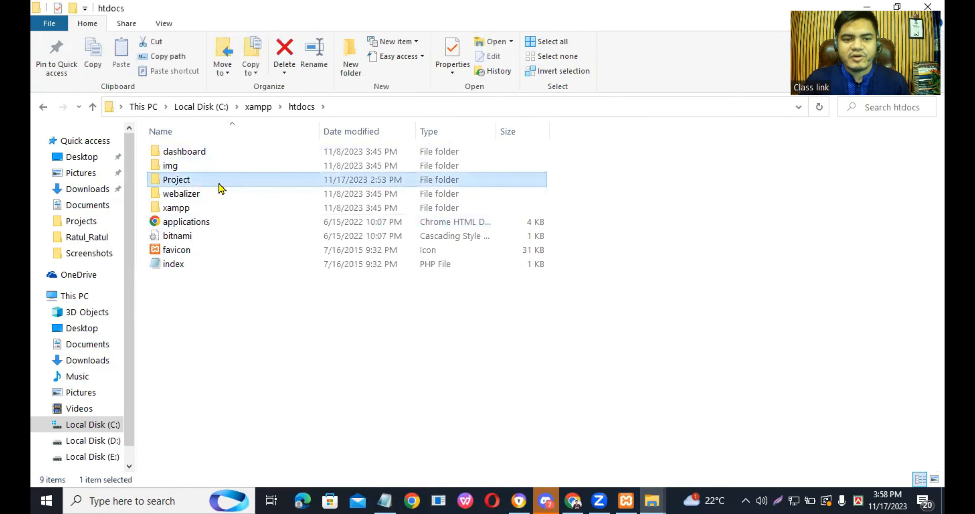
mouse_move(213, 184)
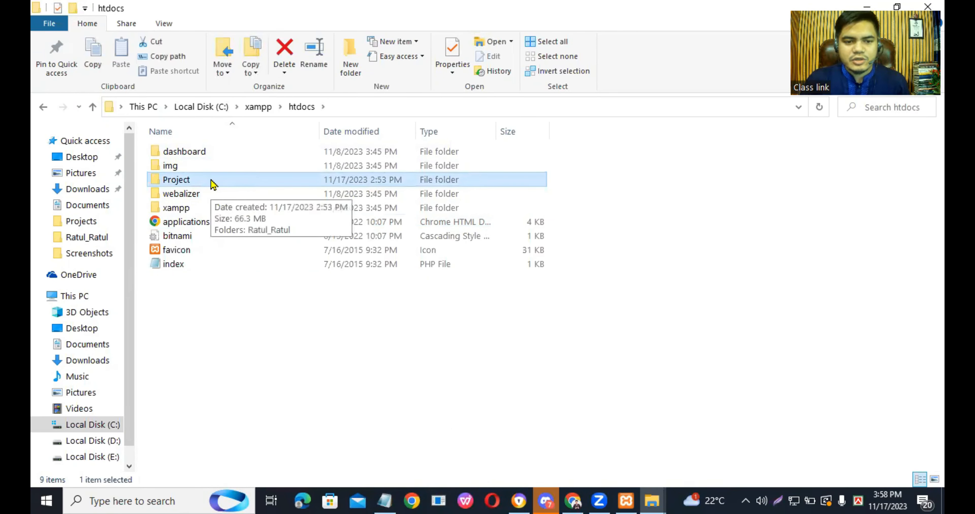
right_click(213, 184)
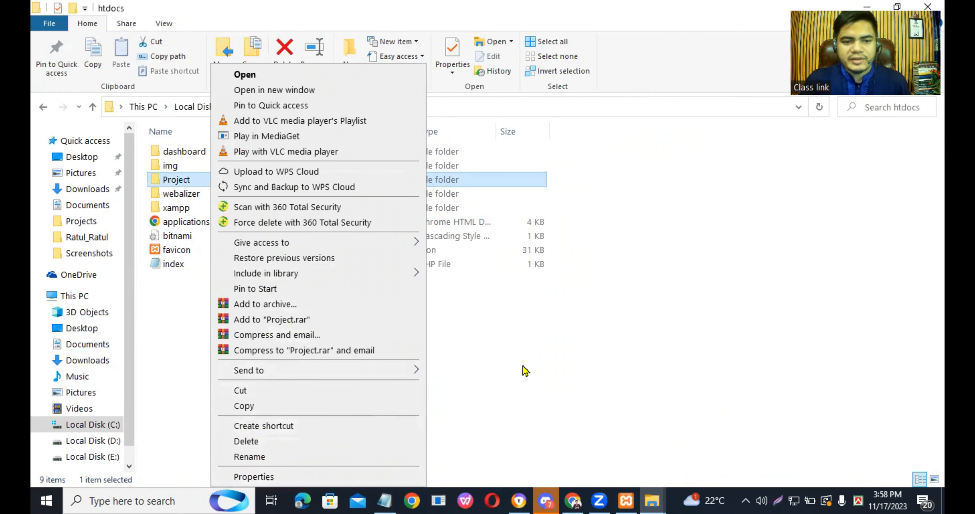
click(211, 341)
right_click(211, 343)
mouse_move(295, 304)
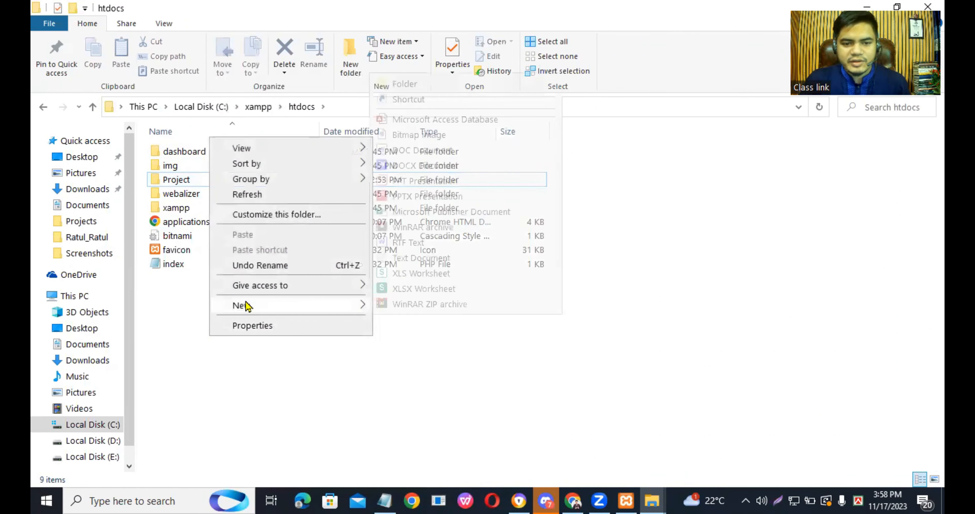
click(429, 379)
- Create a new folder inside the Project folder of htdocs and name it Mukta_Mukta
click(203, 181)
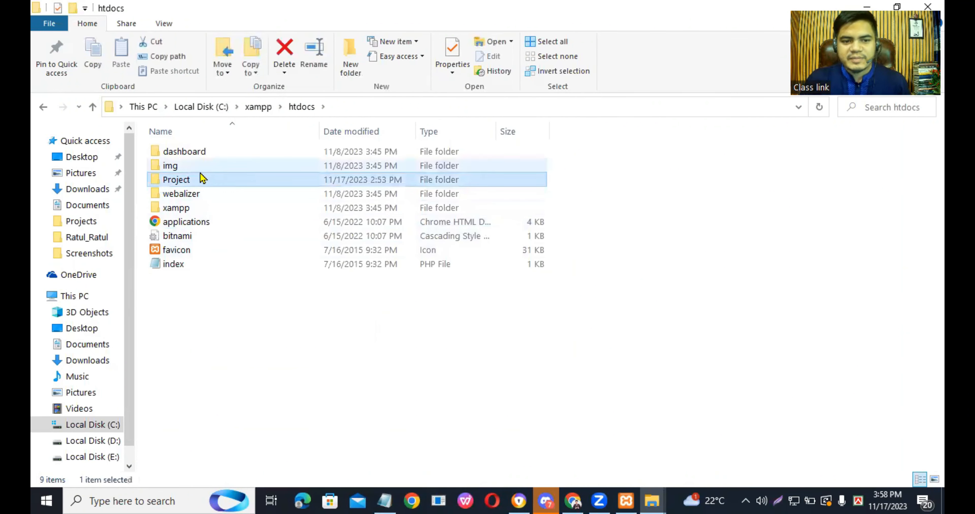
double_click(208, 185)
right_click(208, 233)
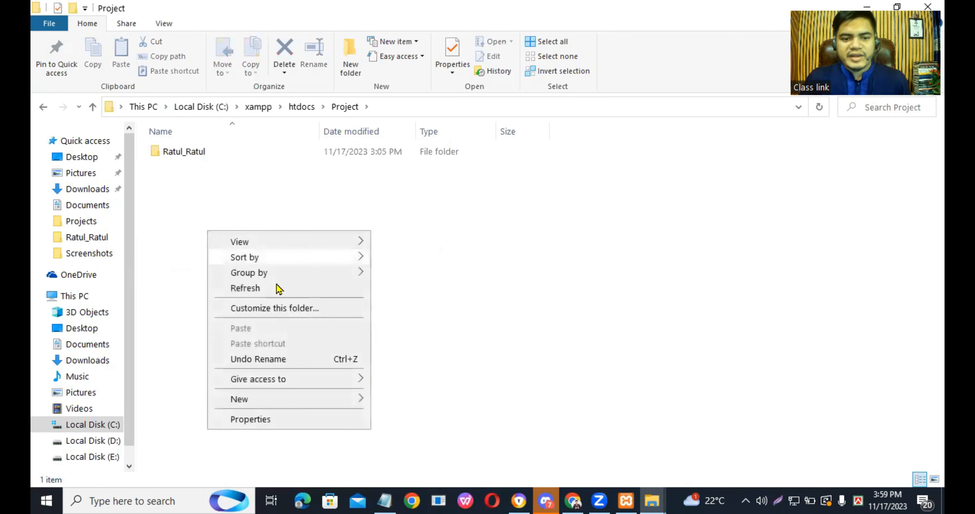
mouse_move(254, 401)
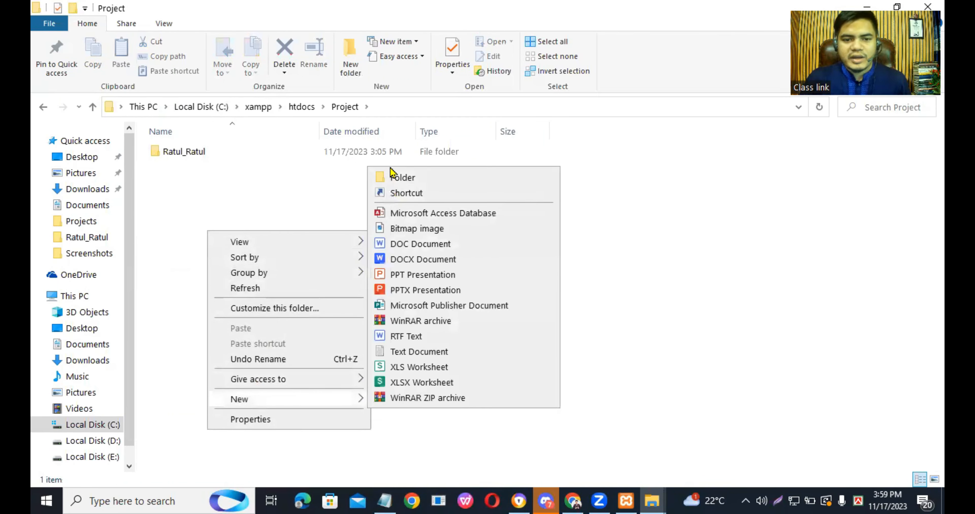
click(401, 177)
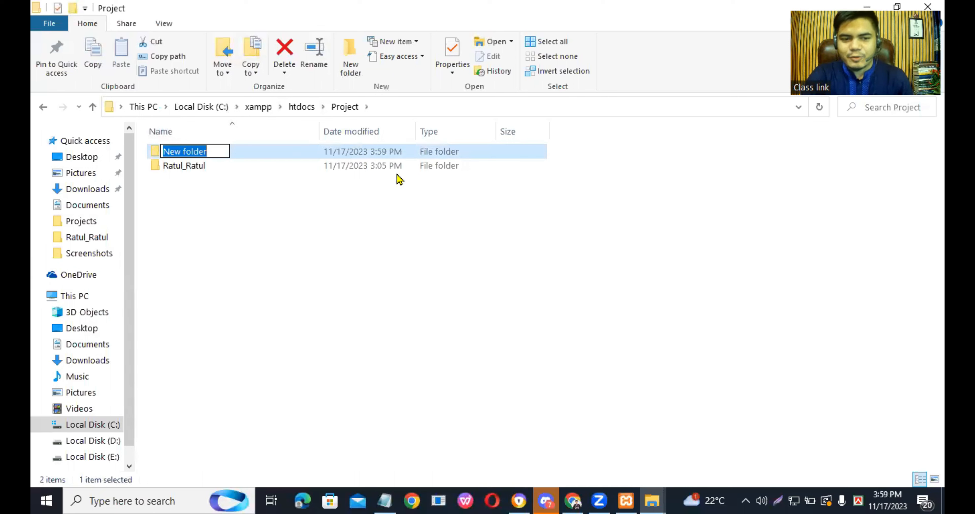
text(Mu)
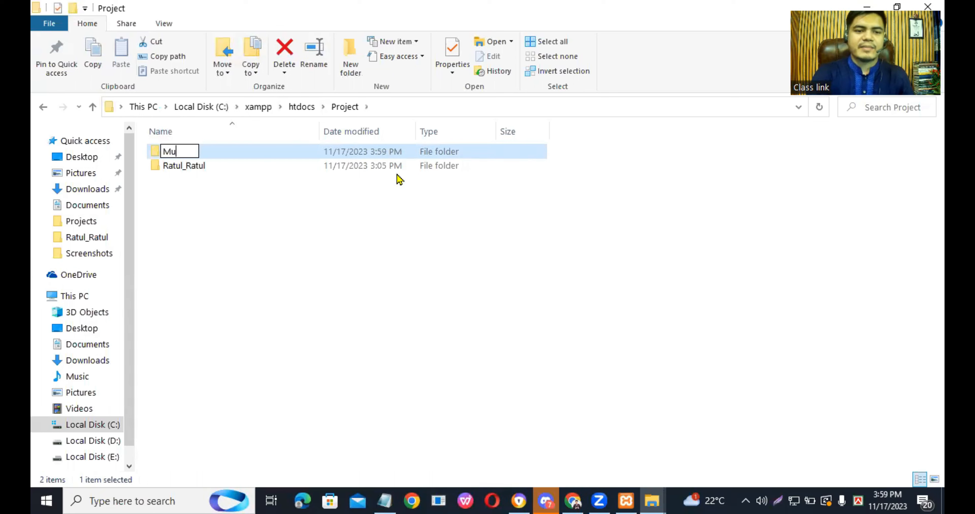
text(kta)
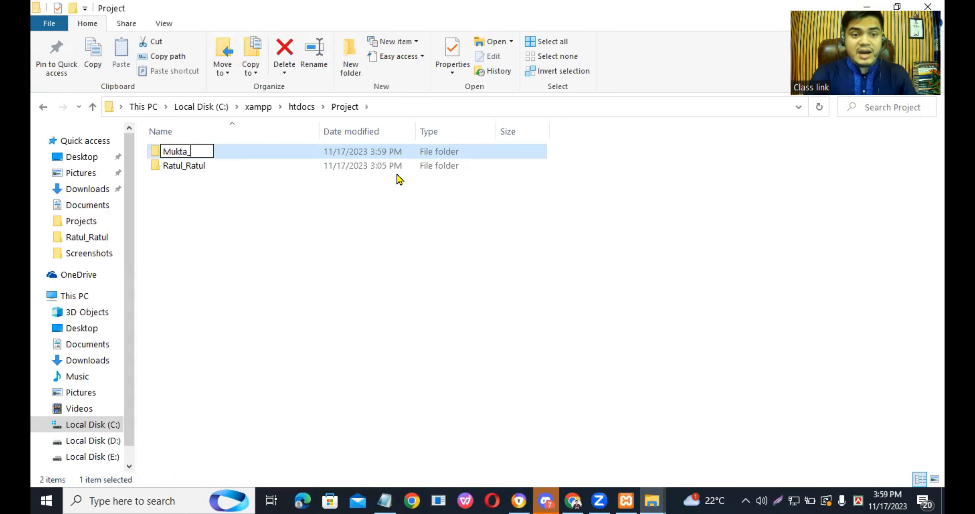
text(_Mukta)
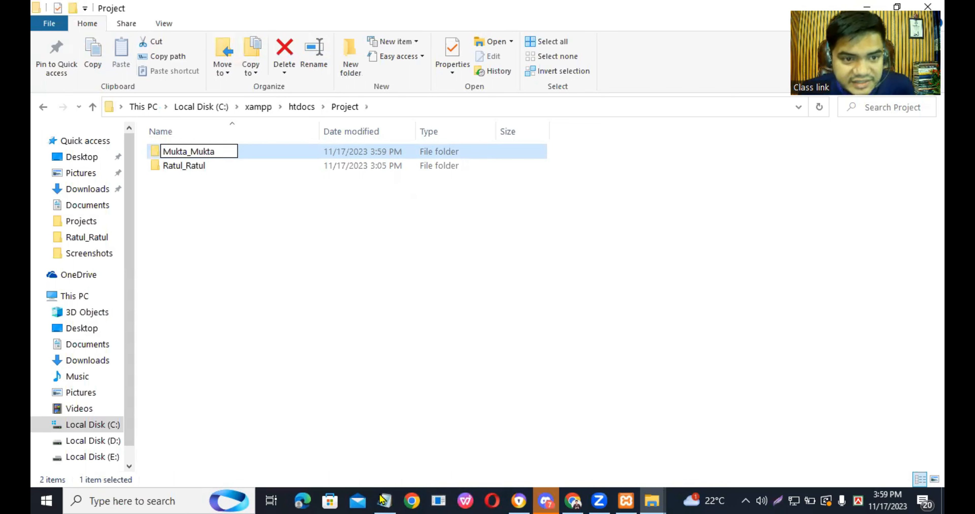
- Switch to Notepad, copy the database name from the first line, and minimize Notepad
key(alt+Tab)
drag(274, 52, 193, 48)
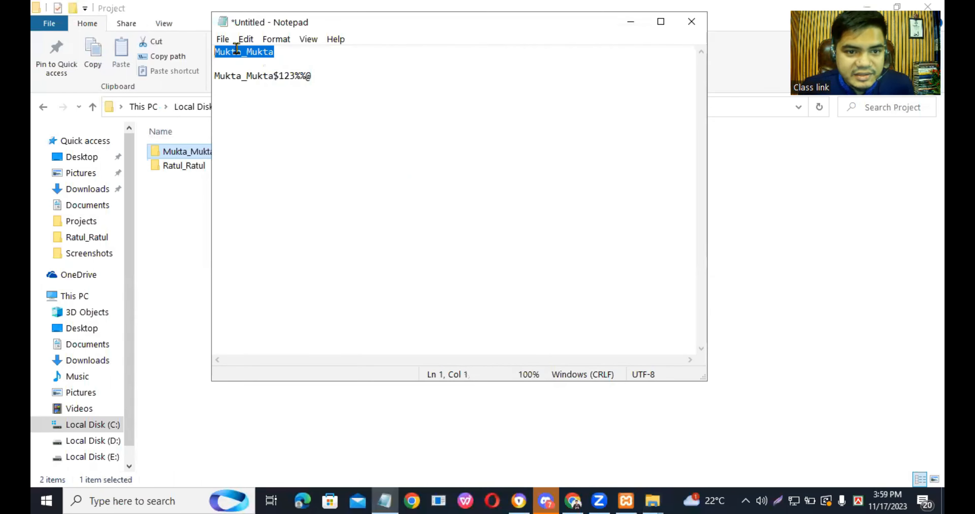
right_click(250, 51)
click(267, 94)
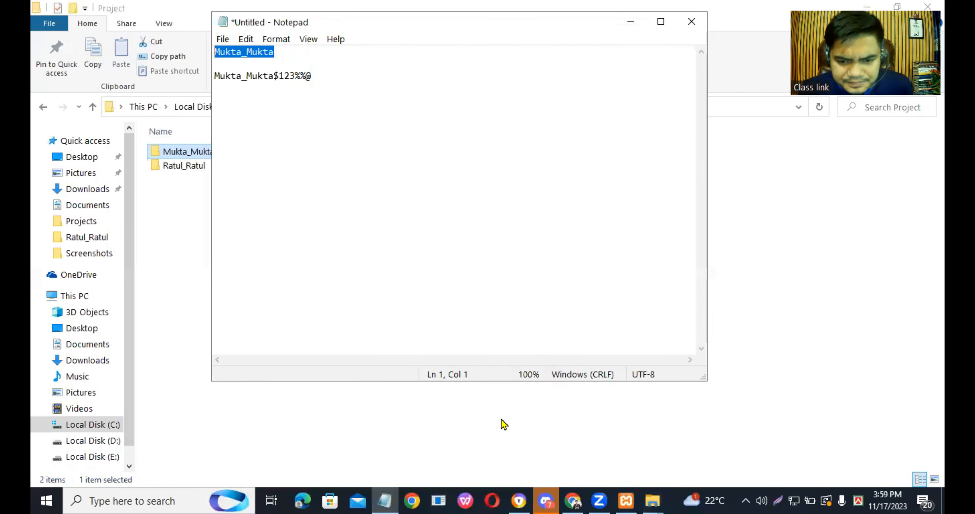
click(656, 499)
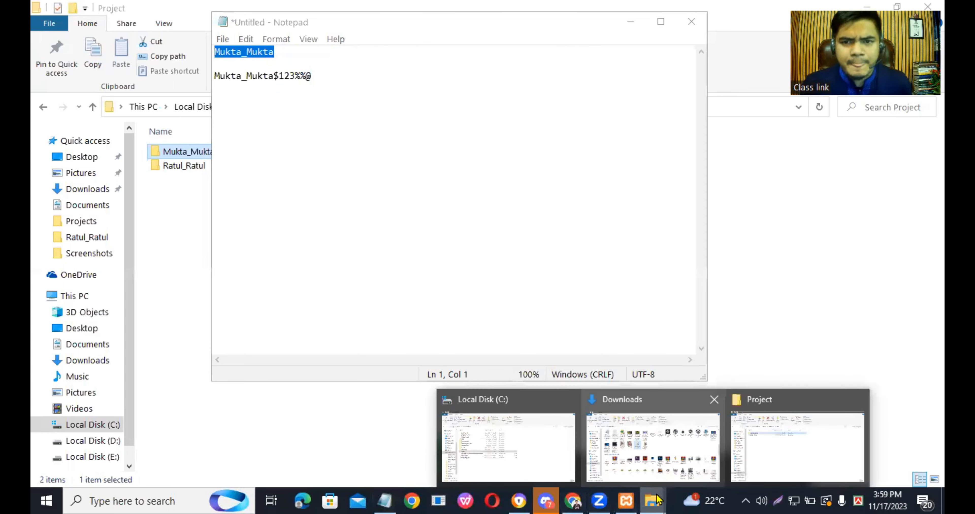
click(630, 23)
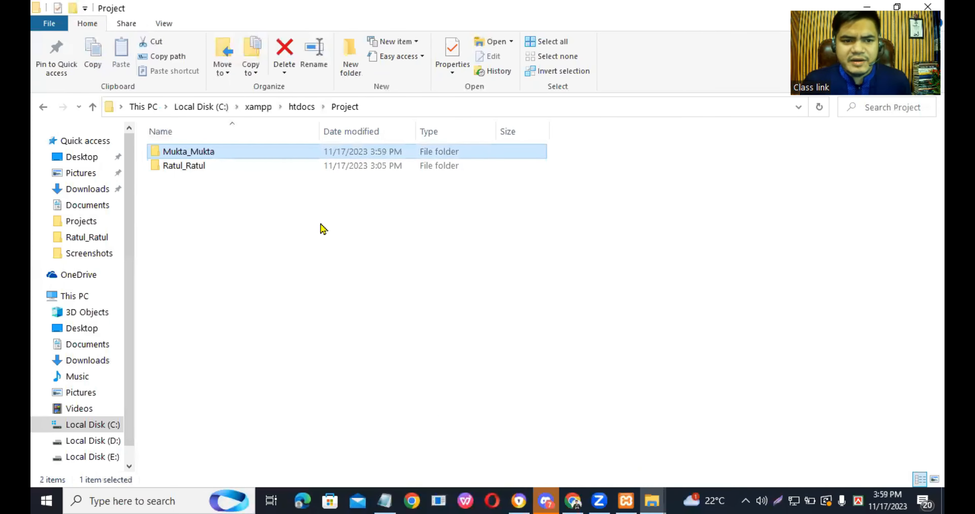
- Rename the new folder in Project by pasting the copied database name over its name
right_click(215, 155)
click(261, 457)
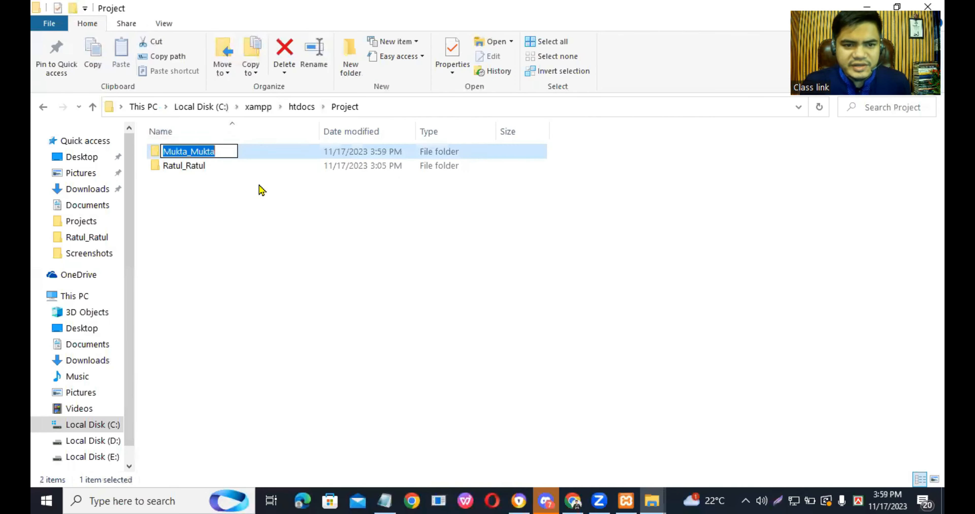
right_click(189, 151)
click(225, 206)
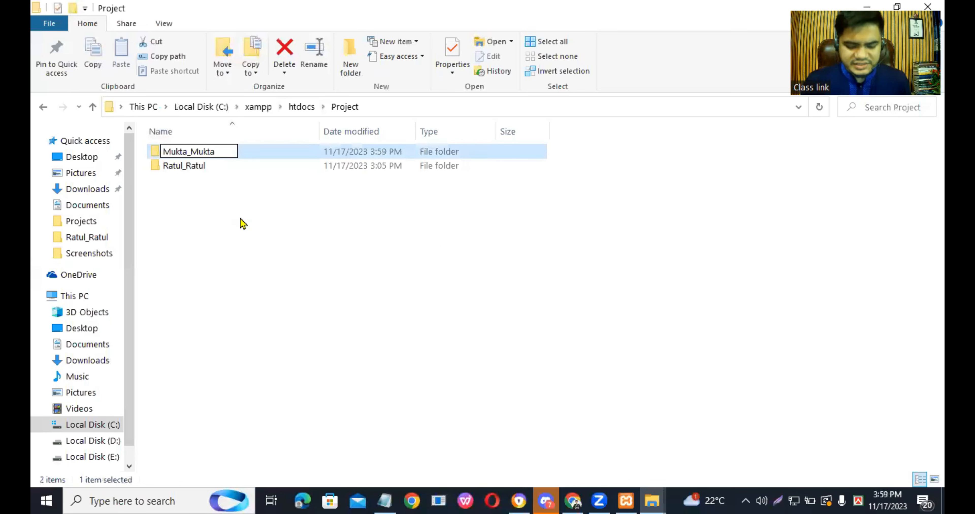
key(Return)
- Refresh the Project folder's listing and open the Mukta_Mukta folder to check its contents
right_click(246, 226)
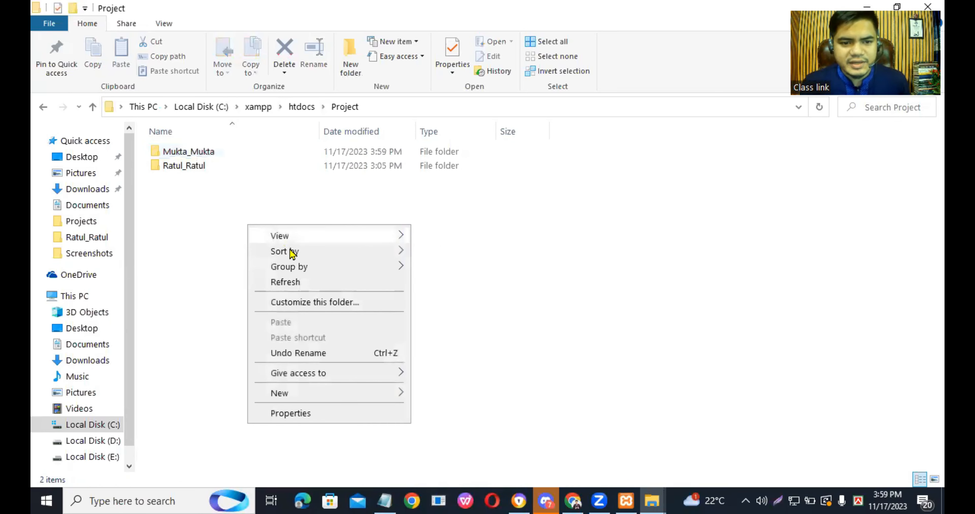
click(282, 281)
right_click(229, 246)
click(287, 304)
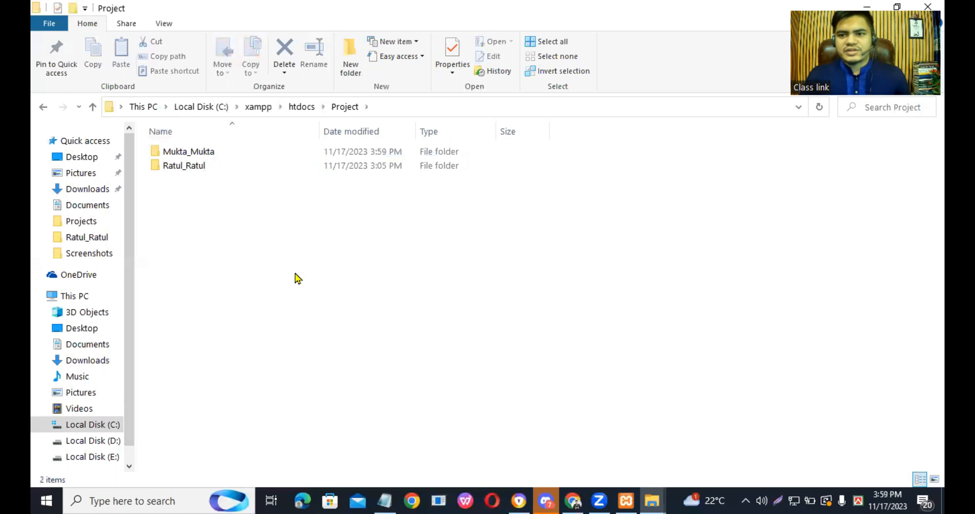
double_click(211, 155)
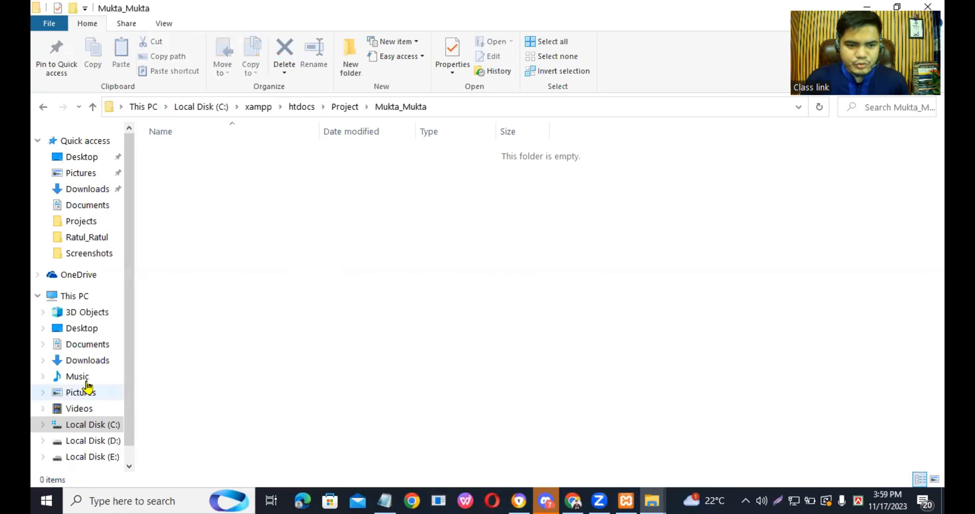
- Copy all files and folders from the extracted wordpress folder in Downloads
click(82, 361)
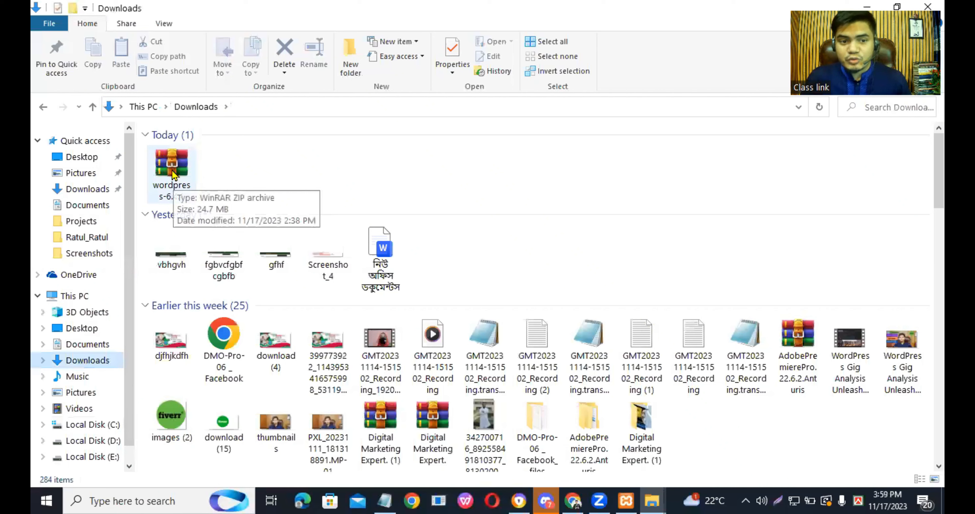
drag(938, 170, 939, 279)
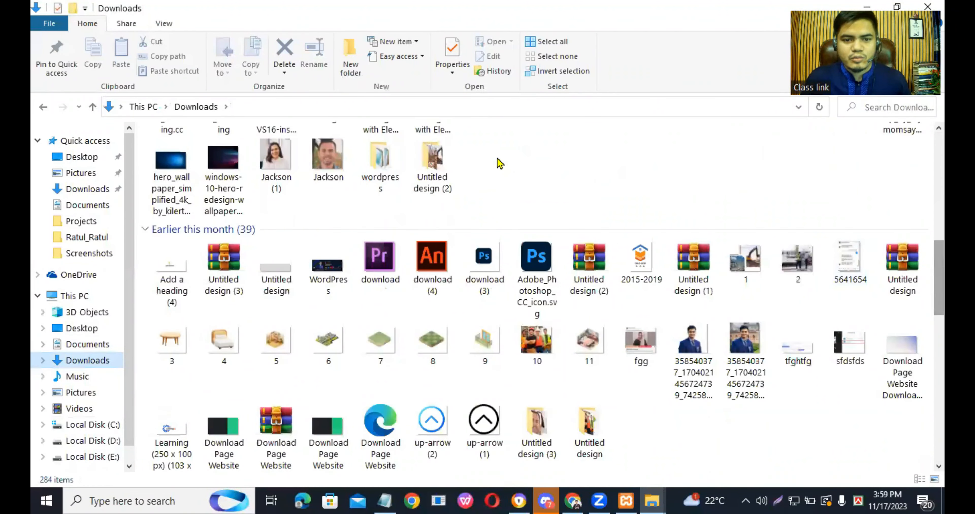
double_click(378, 172)
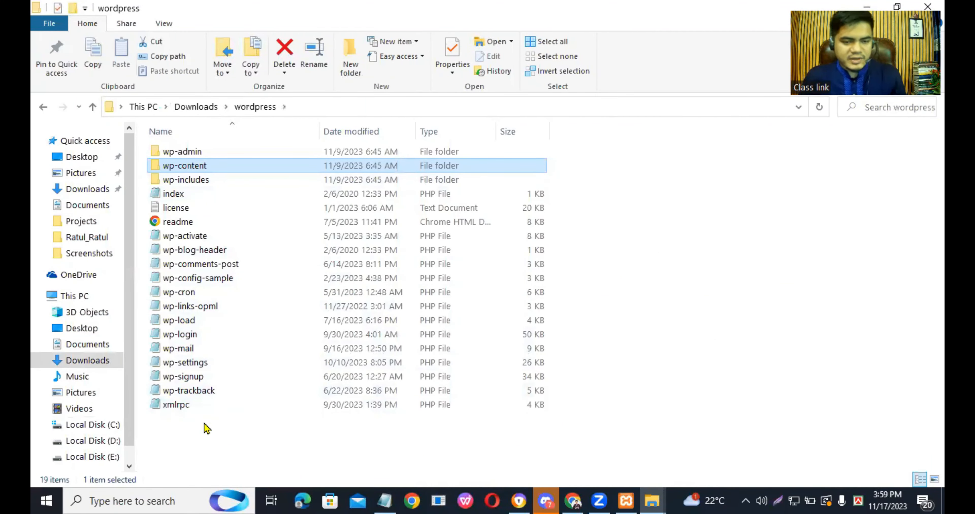
key(ctrl+a)
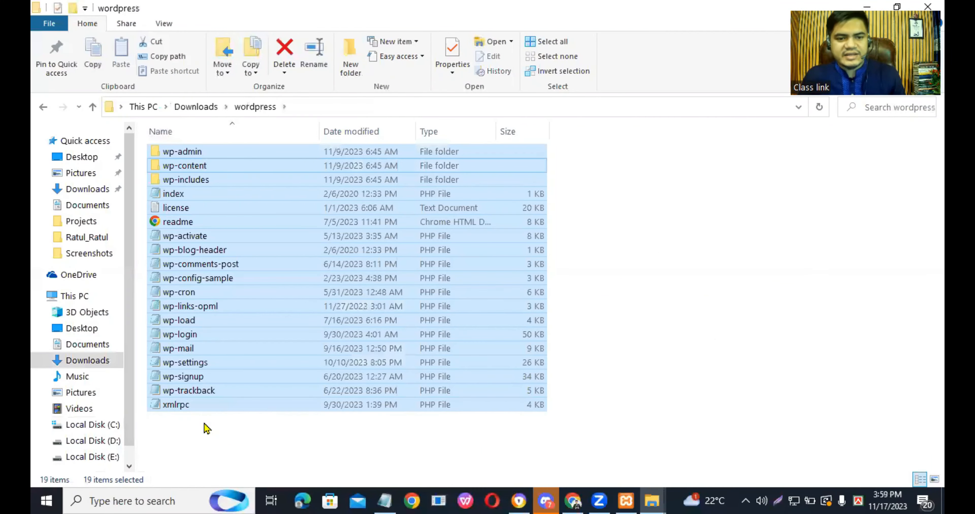
right_click(284, 234)
click(325, 405)
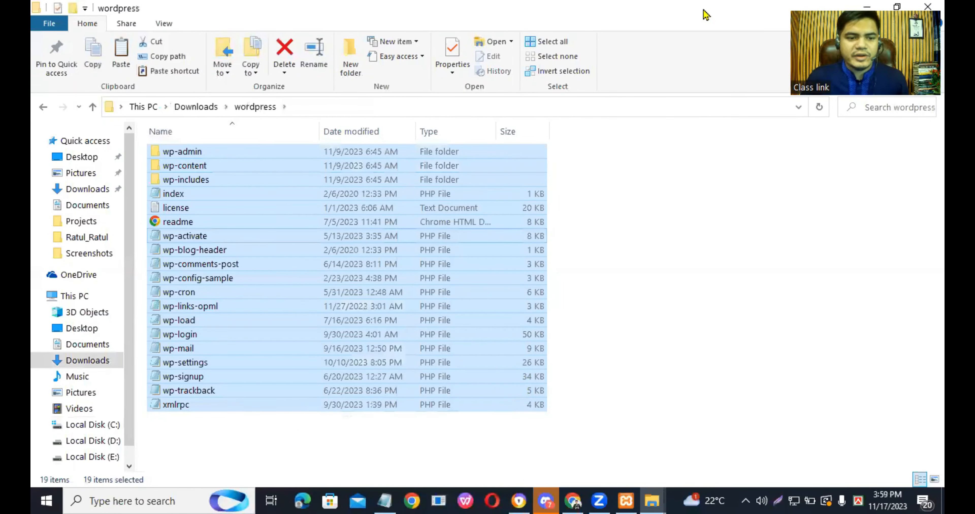
- Paste the copied WordPress files into C:\xampp\htdocs\Project\Mukta_Mukta and show the folder's full path
click(88, 424)
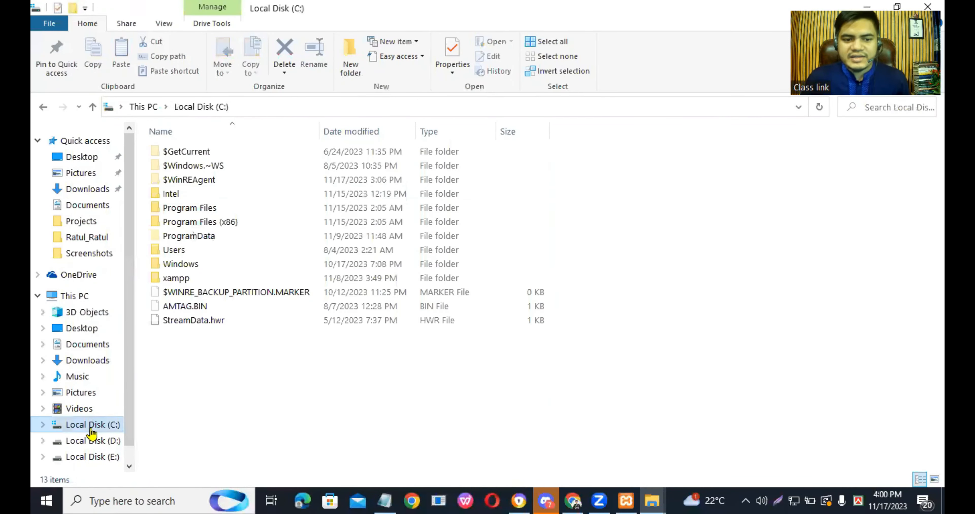
double_click(195, 279)
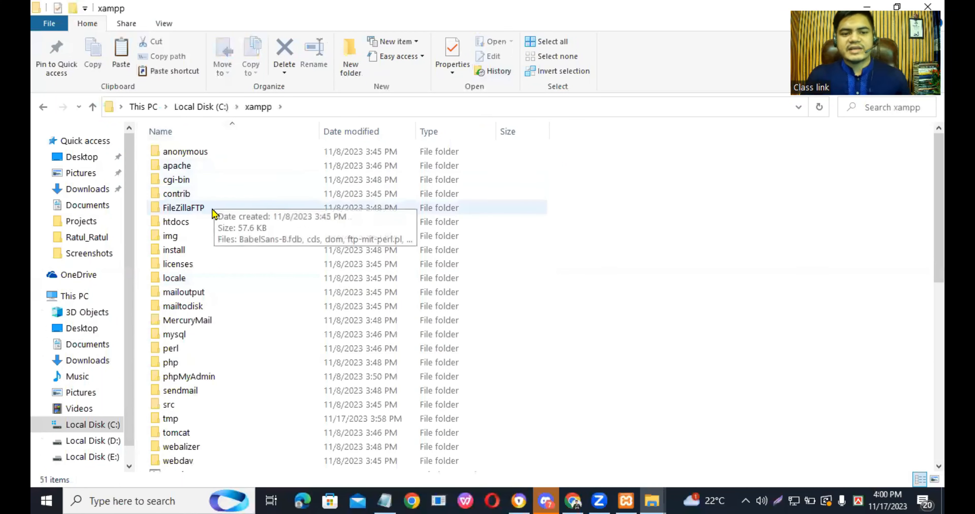
double_click(213, 223)
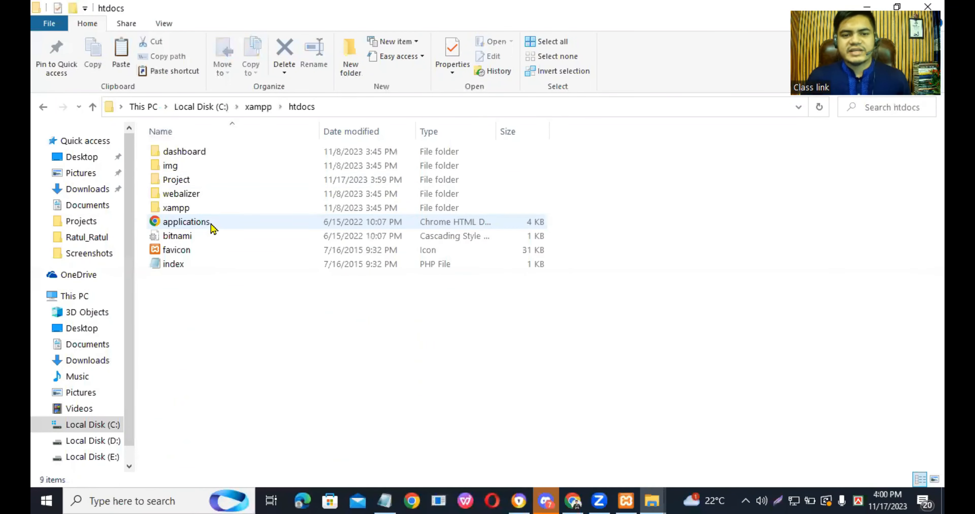
double_click(203, 184)
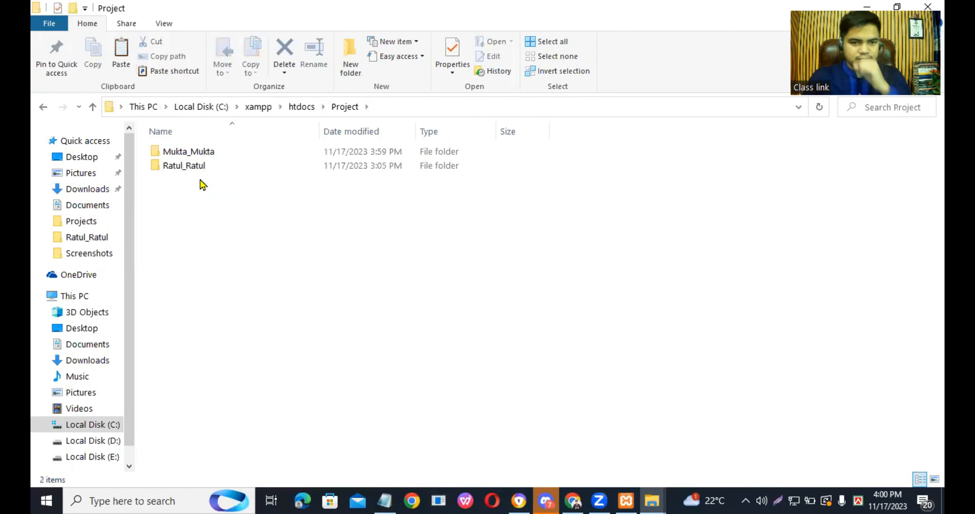
double_click(193, 155)
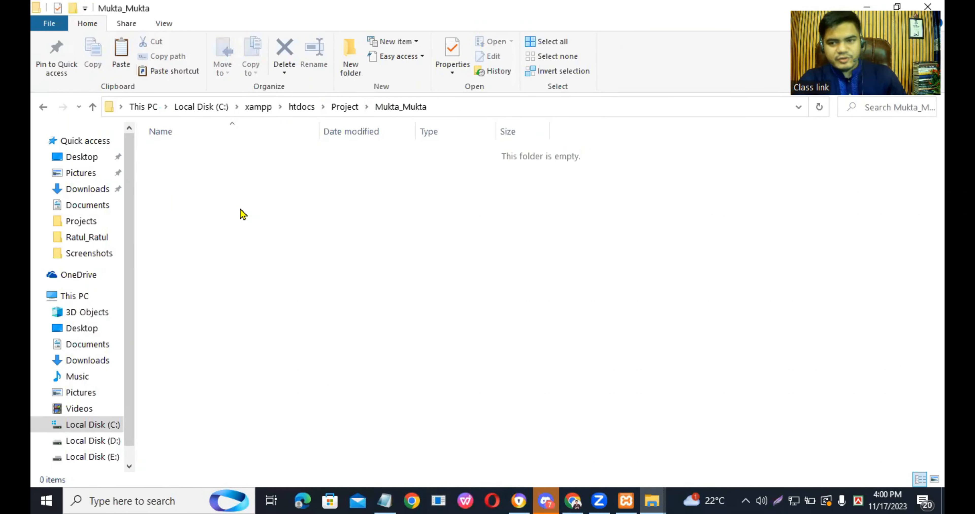
key(ctrl+v)
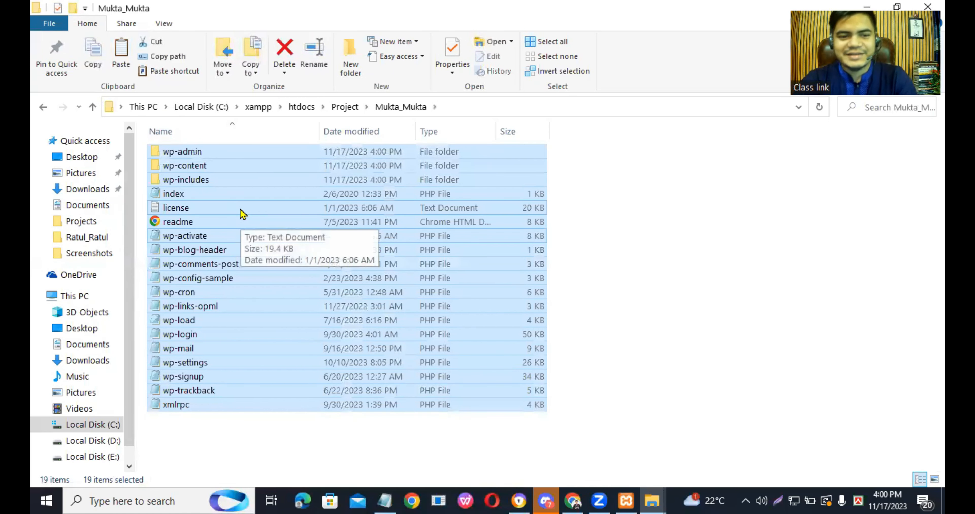
click(227, 431)
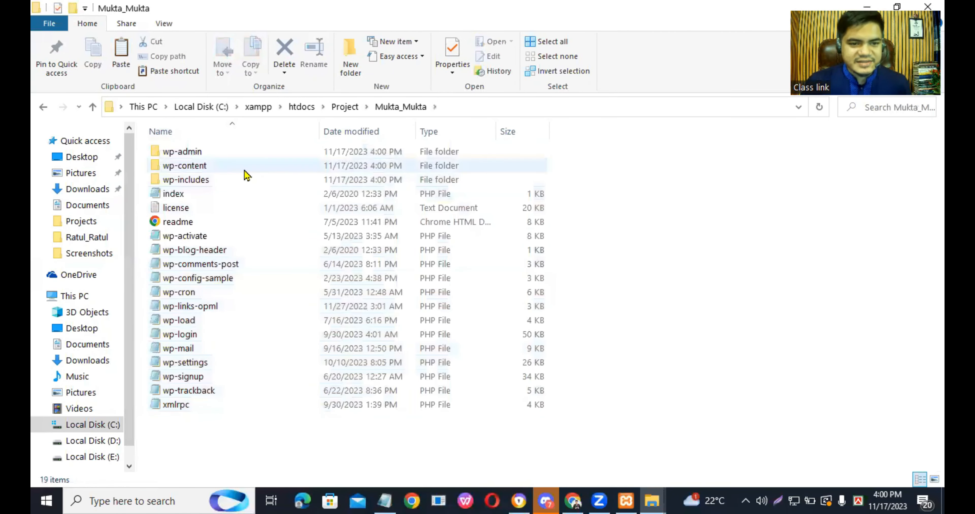
click(455, 107)
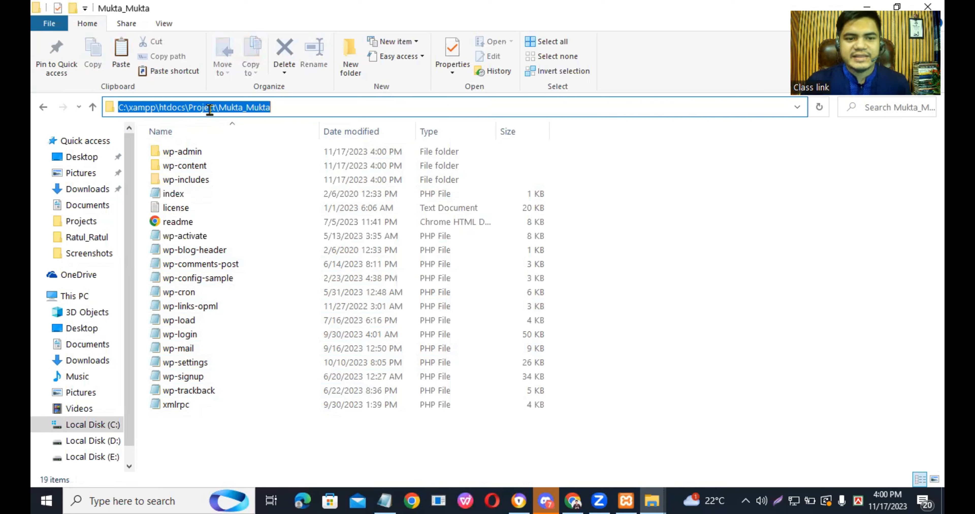
click(279, 110)
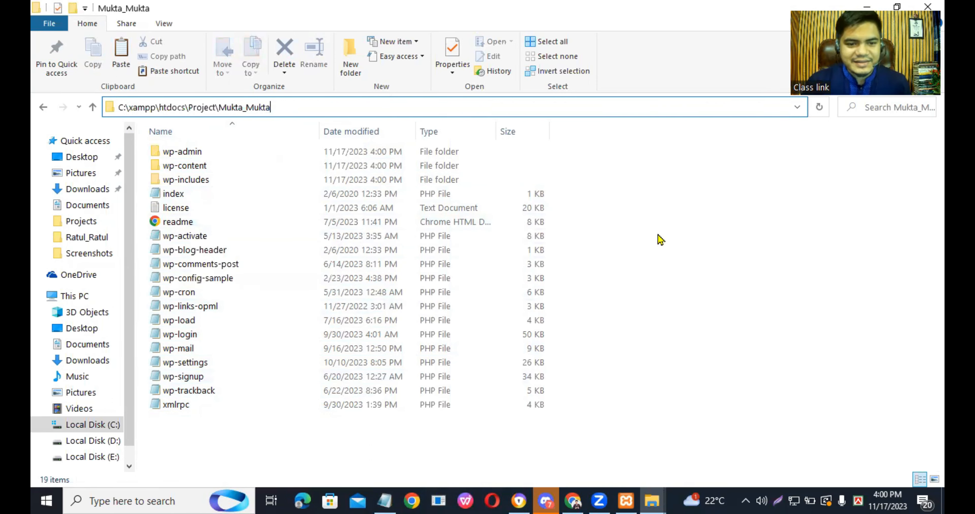
- Rename the wp-config-sample file in the Mukta_Mukta folder to wp-config
click(226, 282)
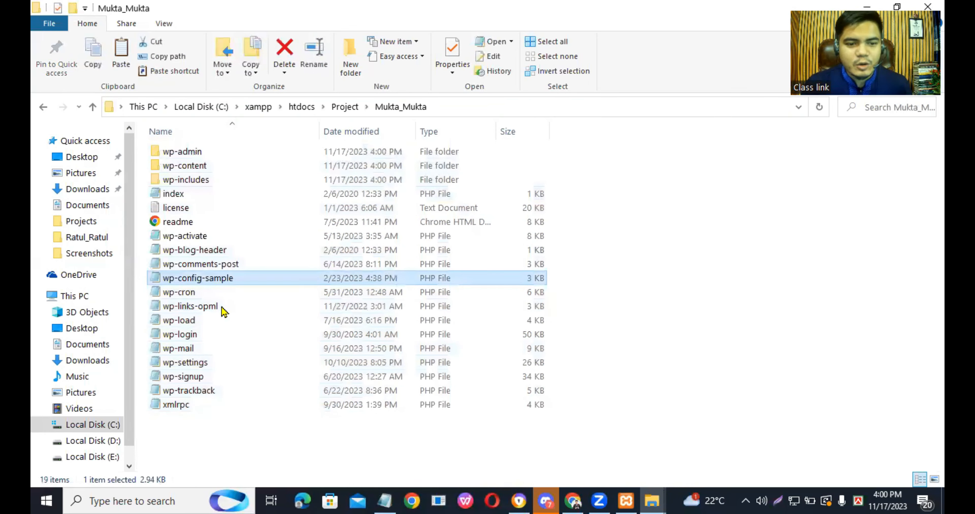
right_click(240, 284)
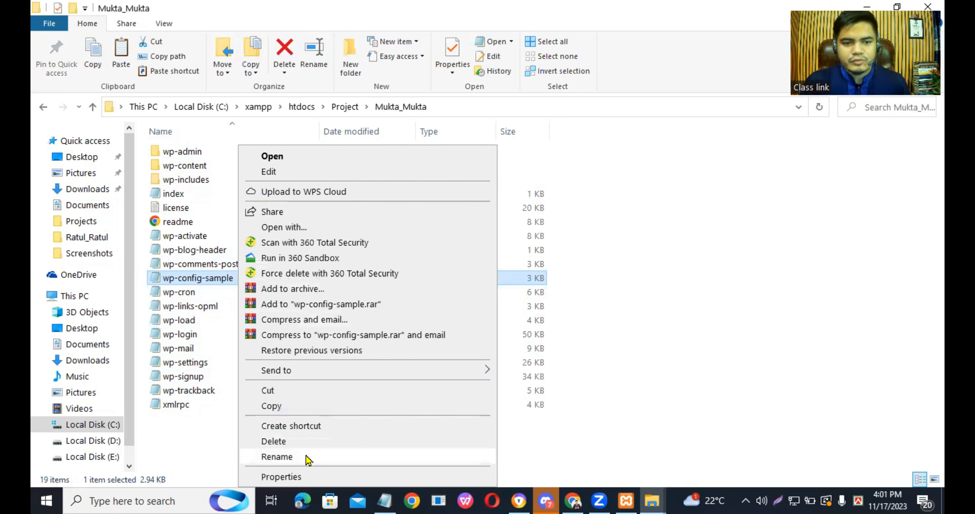
click(277, 457)
click(242, 276)
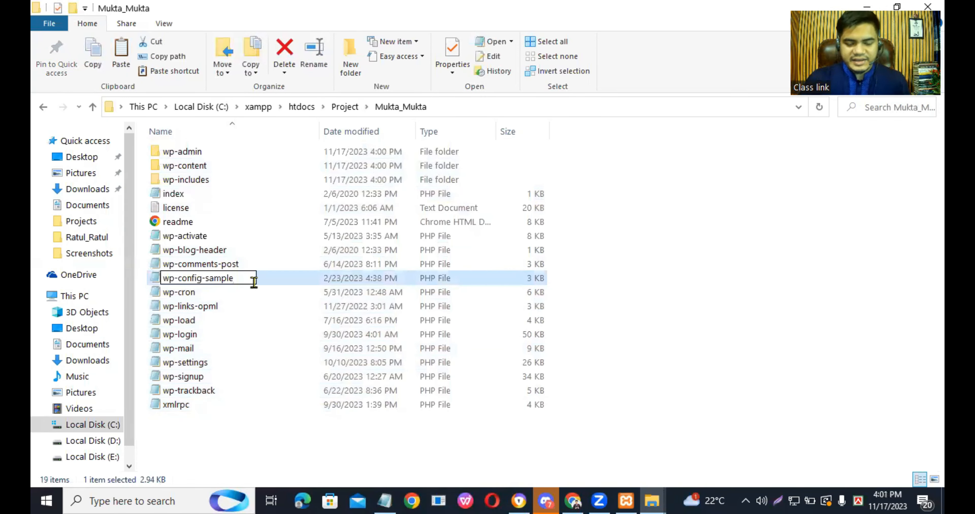
key(BackSpace)
key(BackSpace)
key(BackSpace)
key(BackSpace)
key(BackSpace)
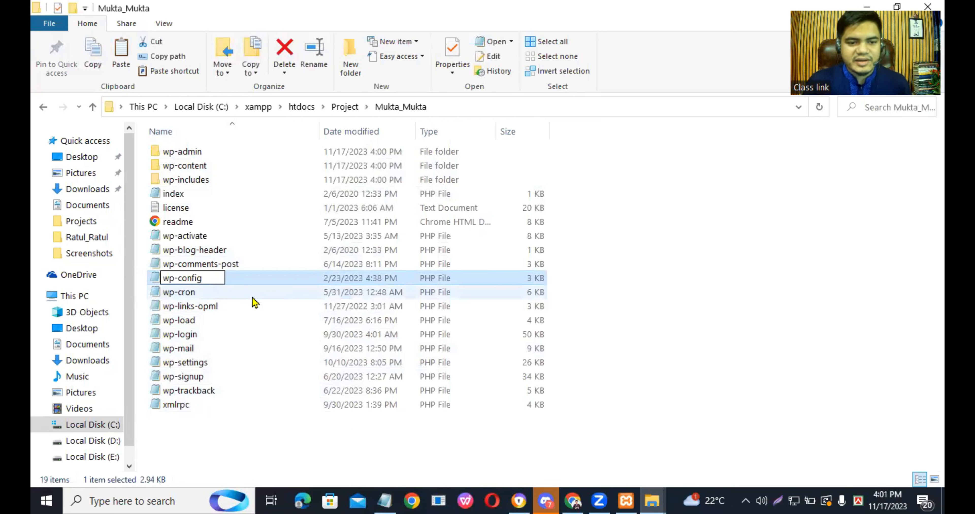
key(Return)
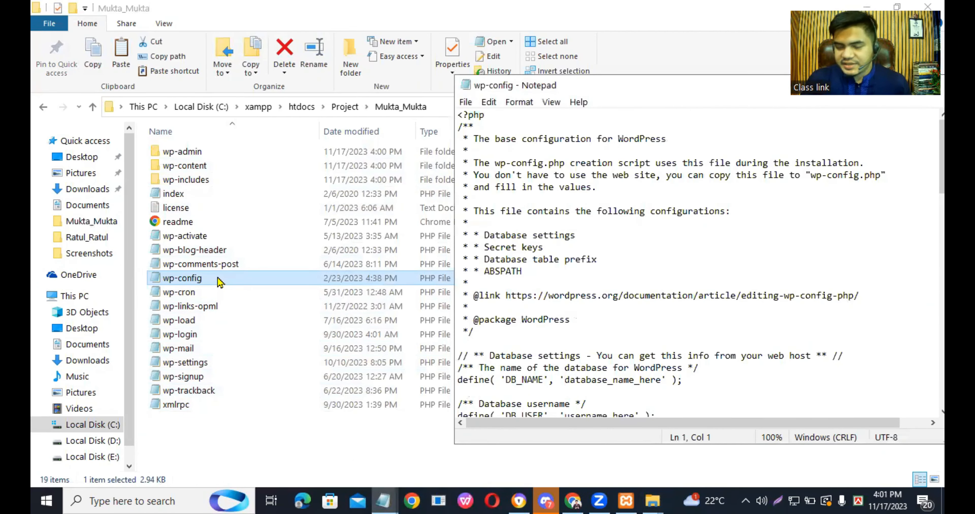
- Open wp-config in a maximized Notepad window and replace the DB_NAME placeholder with Mukta_Mukta, copied from the untitled note
double_click(667, 87)
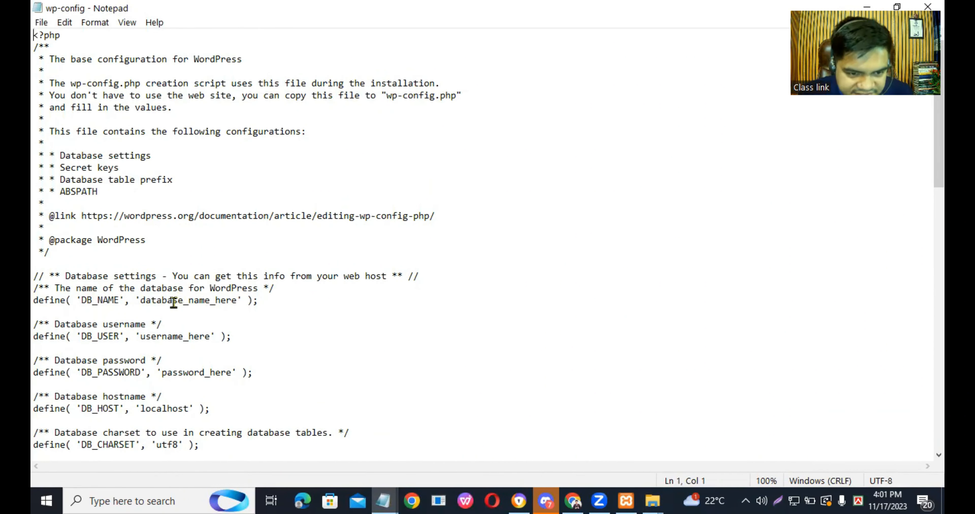
drag(142, 301, 234, 300)
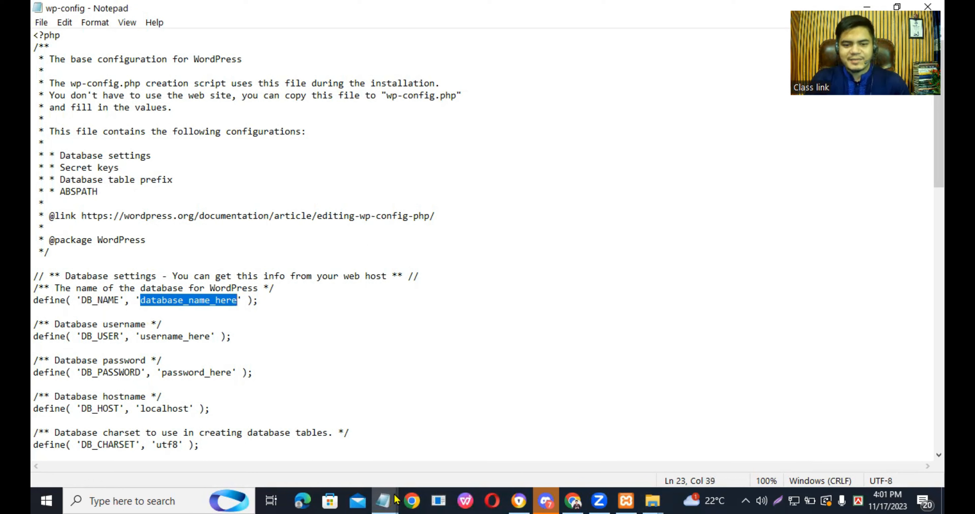
mouse_move(390, 500)
click(305, 468)
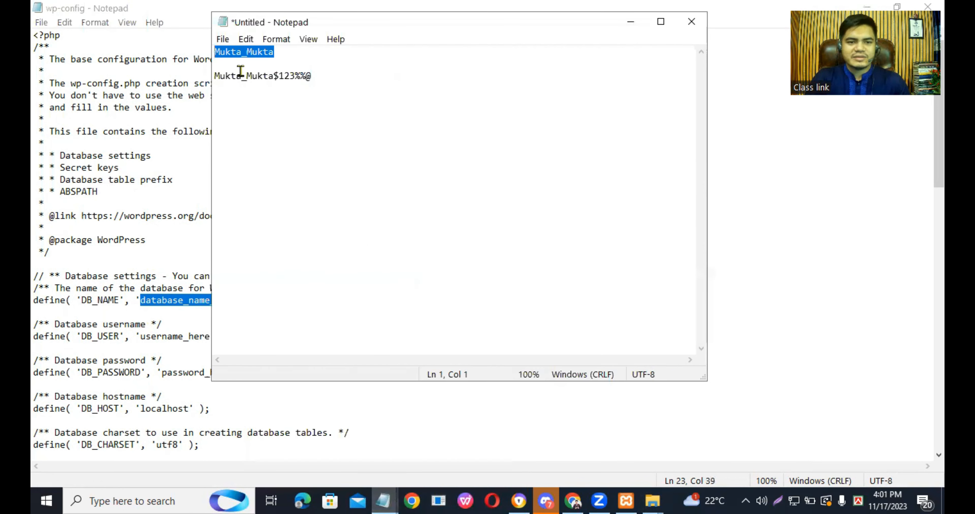
right_click(246, 54)
click(278, 93)
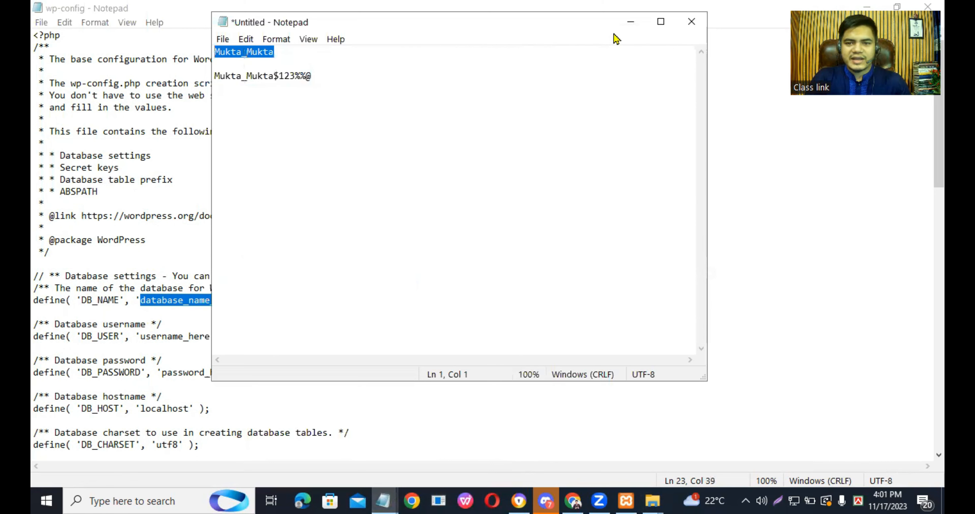
click(630, 27)
right_click(207, 298)
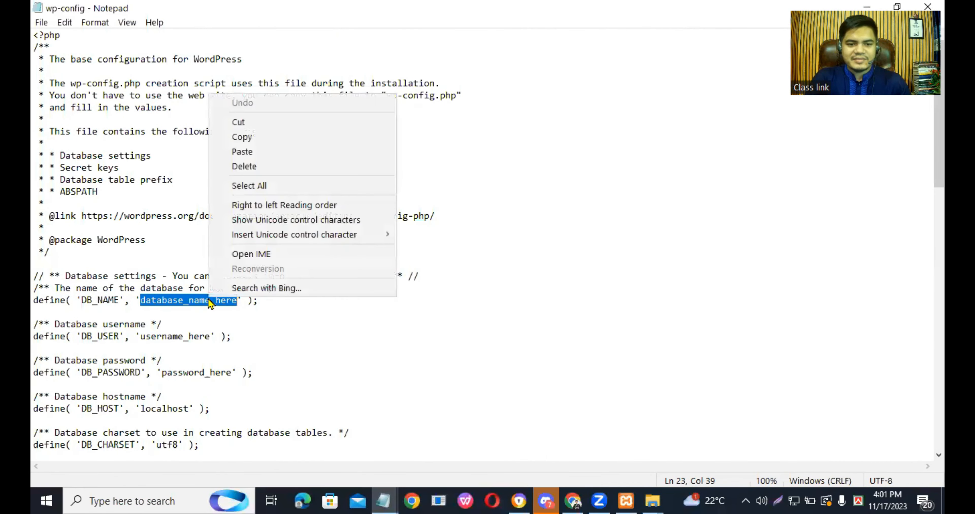
click(242, 151)
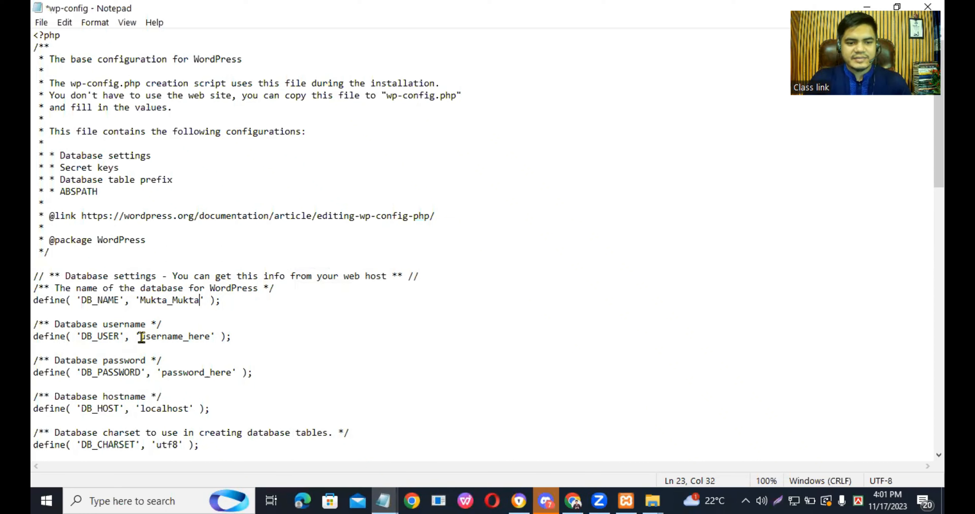
- Replace the DB_USER placeholder username_here with the copied name Mukta_Mukta
drag(140, 336, 207, 334)
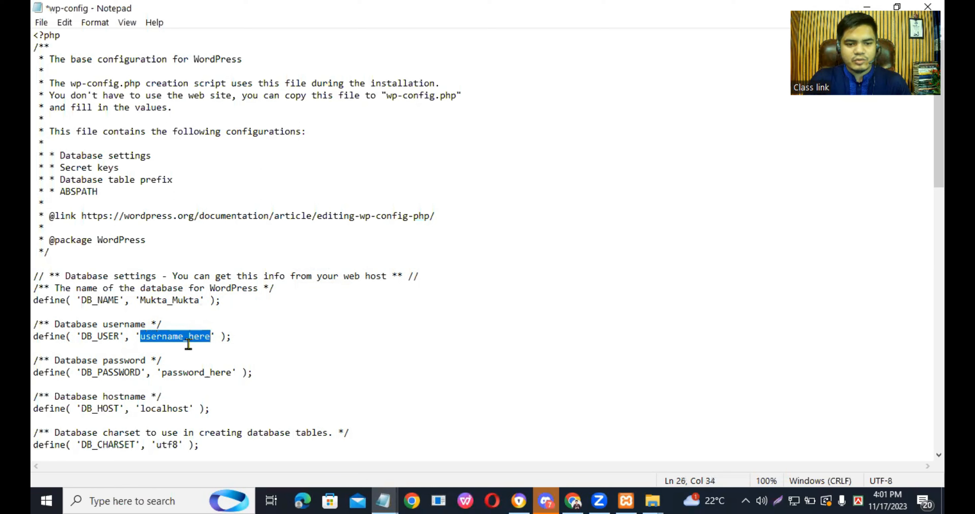
right_click(169, 335)
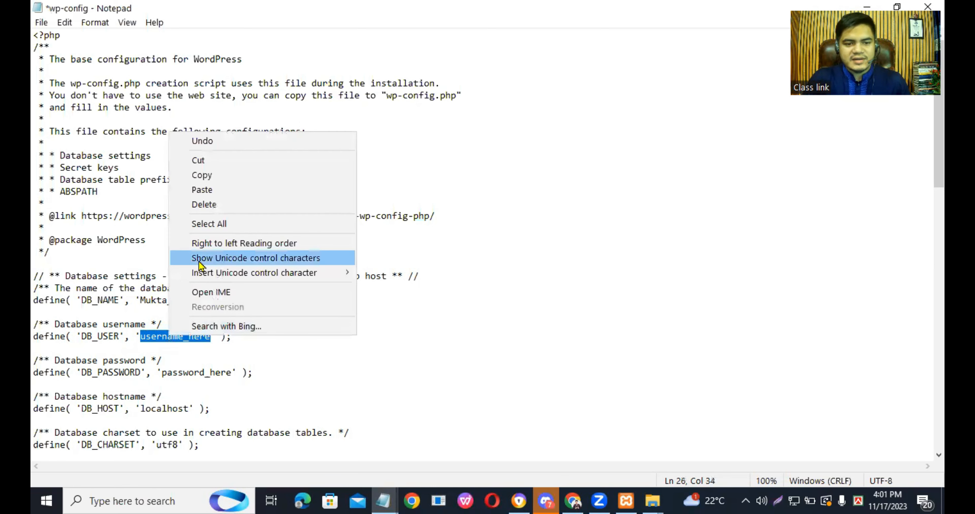
click(202, 190)
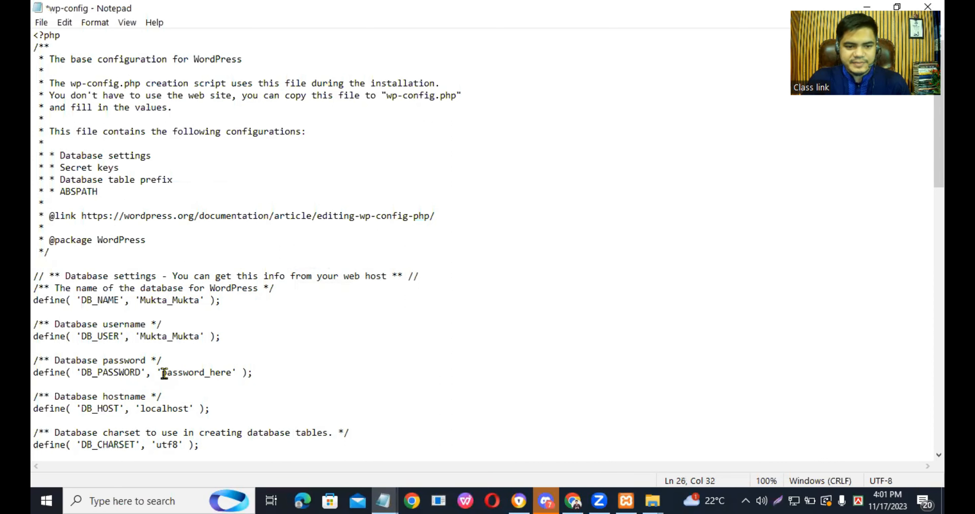
- Replace the DB_PASSWORD placeholder in wp-config with the database password copied from the untitled note
drag(162, 373, 228, 374)
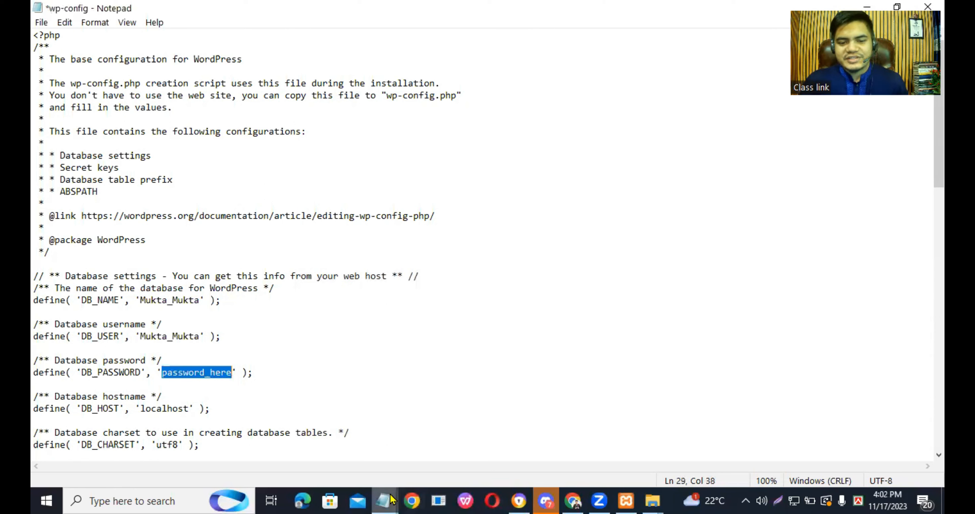
mouse_move(391, 500)
click(320, 434)
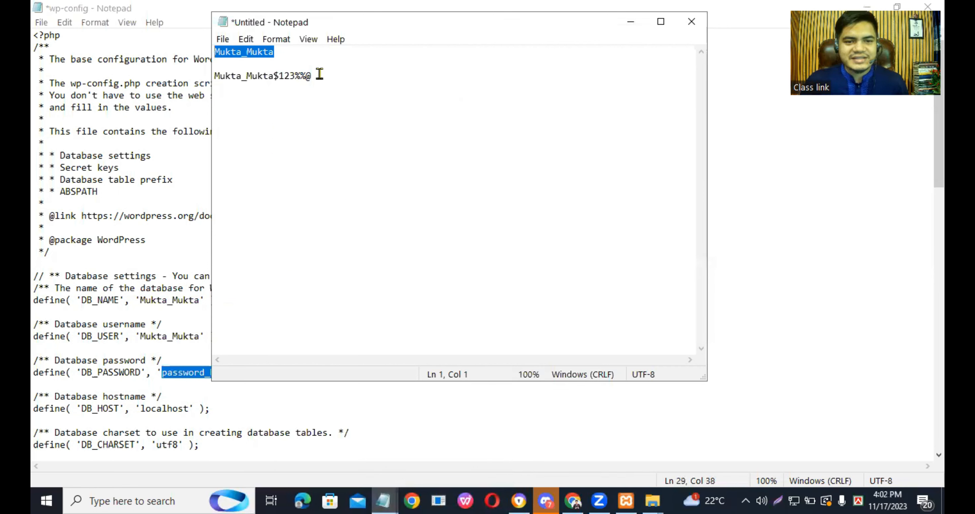
drag(313, 75, 192, 75)
right_click(257, 76)
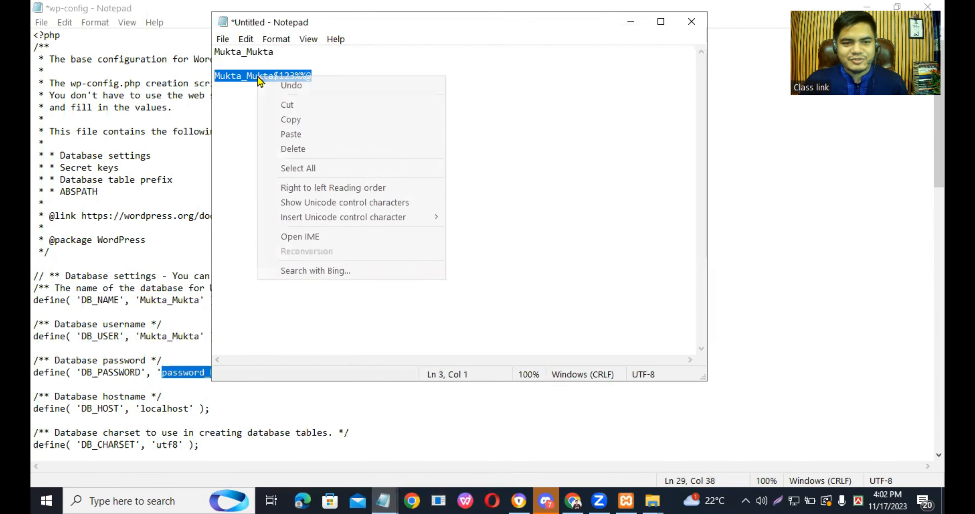
click(289, 119)
click(630, 22)
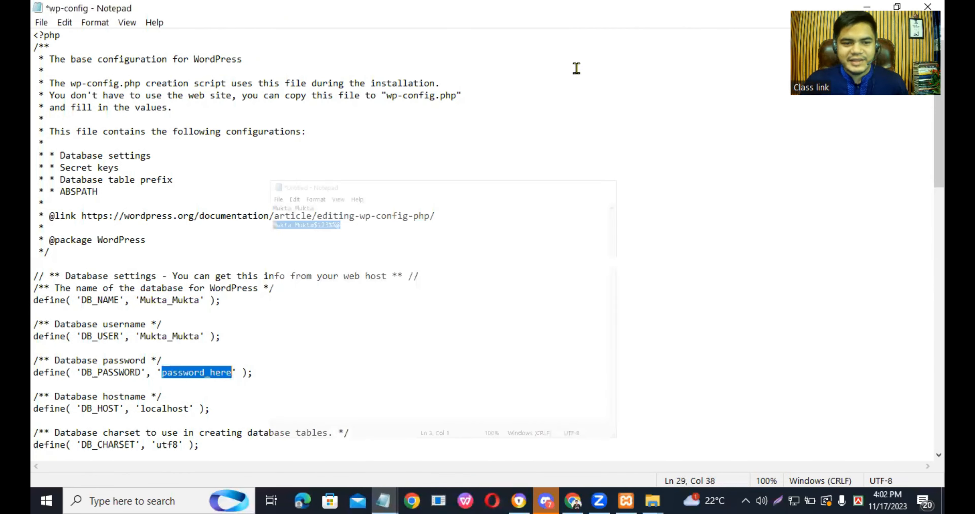
right_click(189, 374)
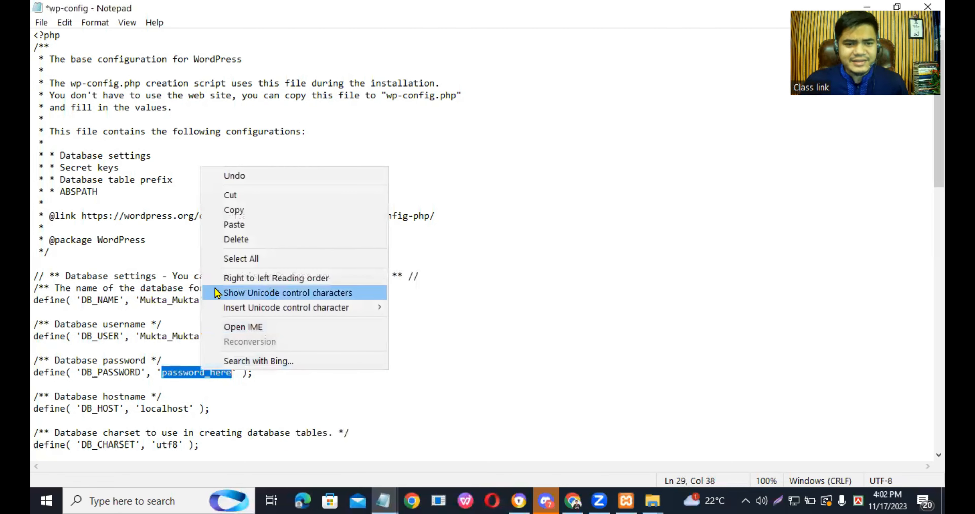
click(230, 227)
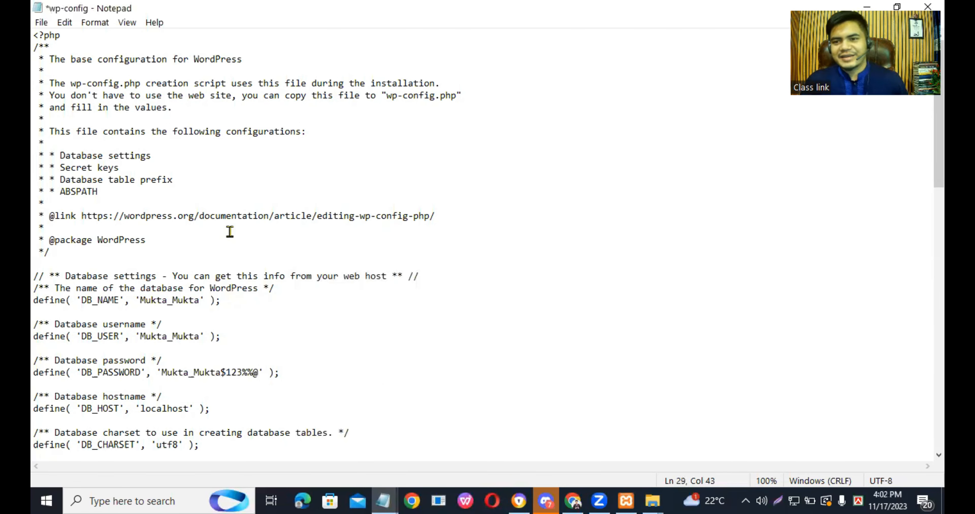
- Save the edited wp-config file and close it
click(42, 24)
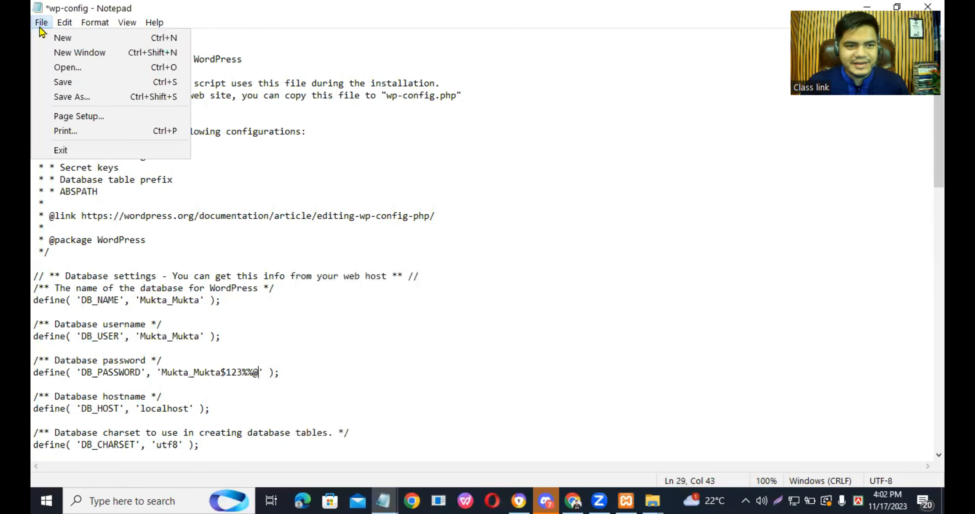
click(55, 82)
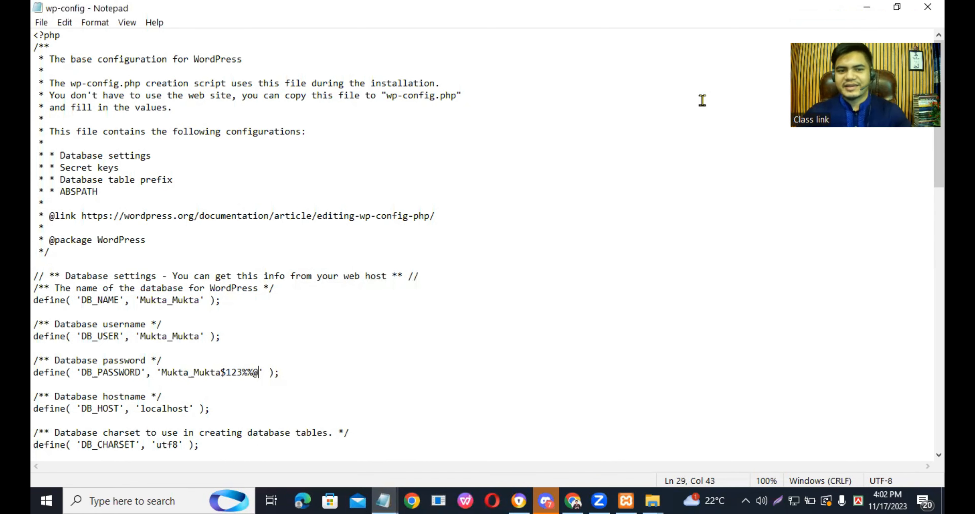
click(928, 7)
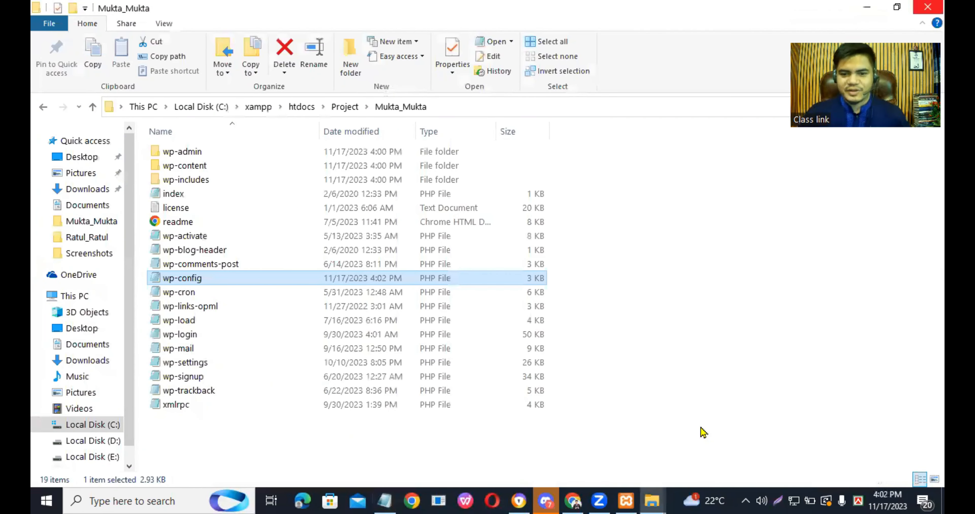
- Switch to Chrome and open localhost/project in a new tab
click(575, 500)
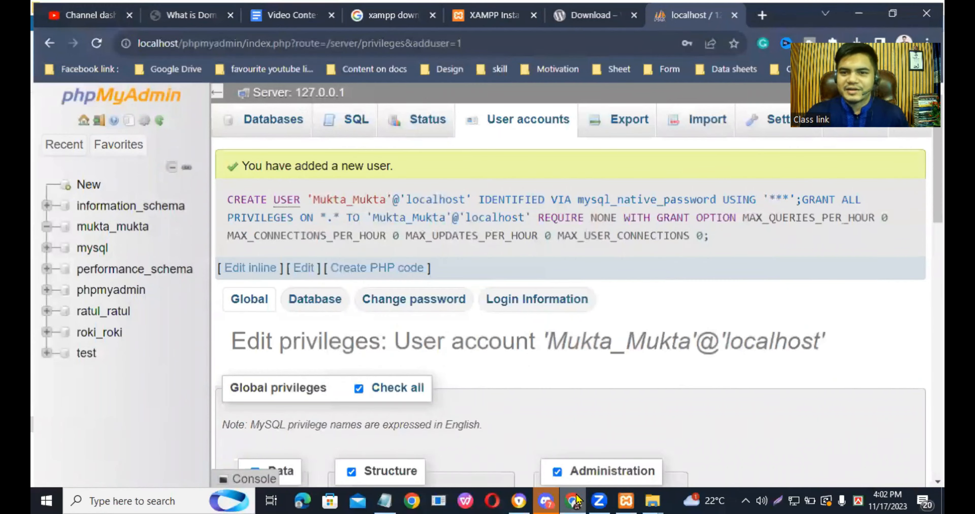
click(762, 16)
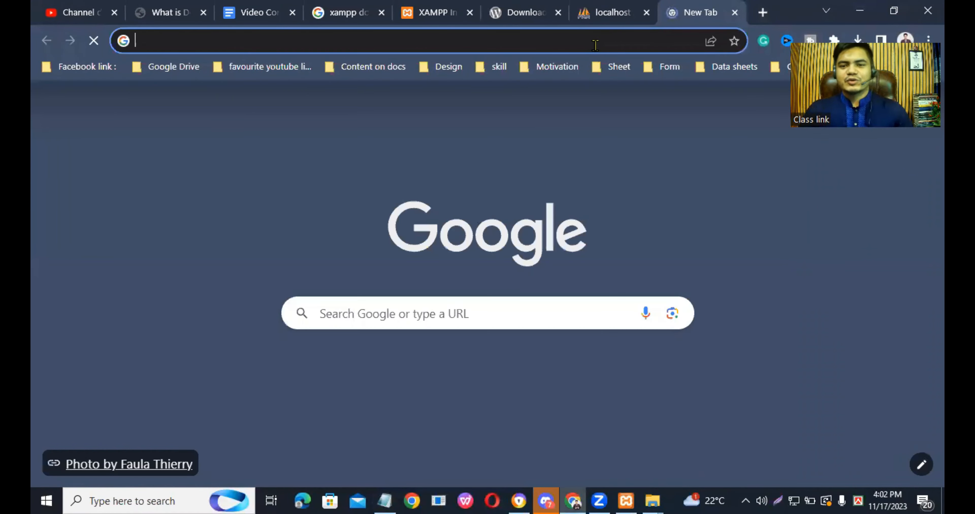
click(594, 43)
text(;)
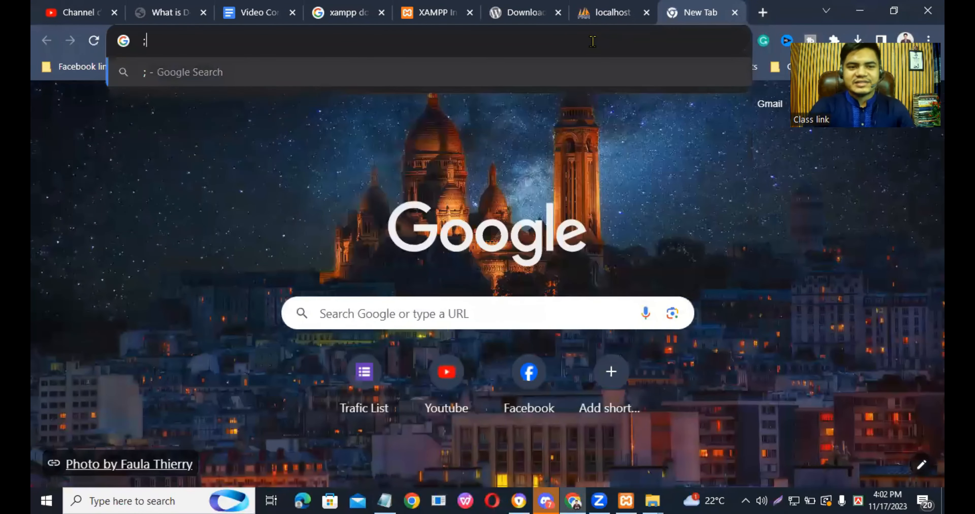
text(p)
key(BackSpace)
key(BackSpace)
text(lo)
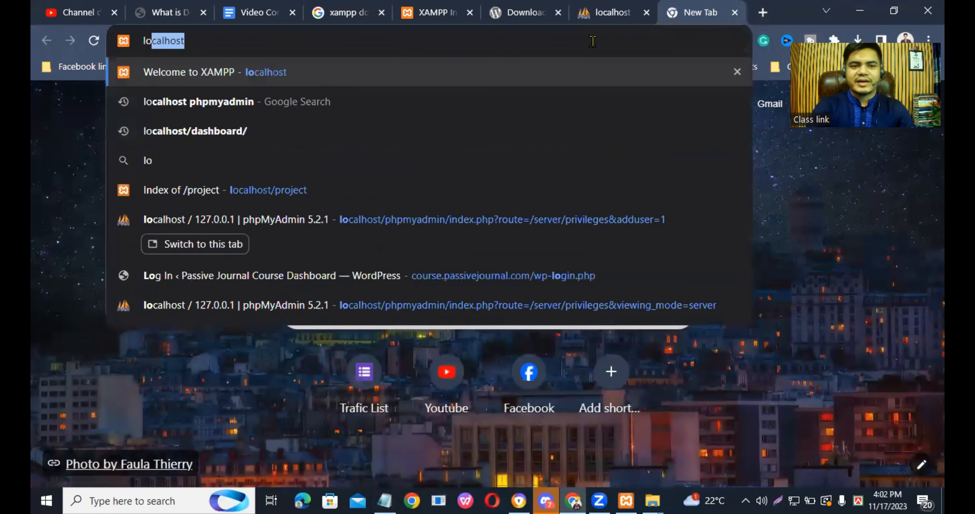
text(calhost)
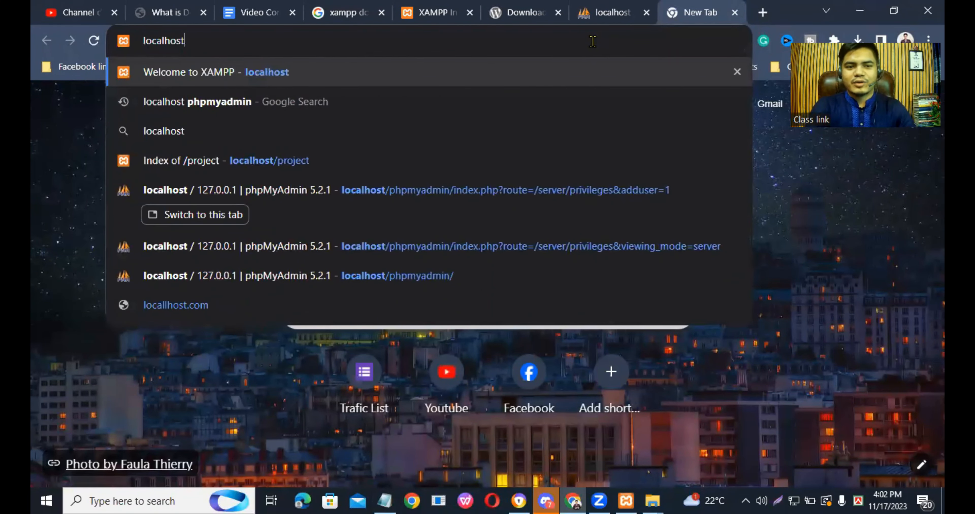
text(/p)
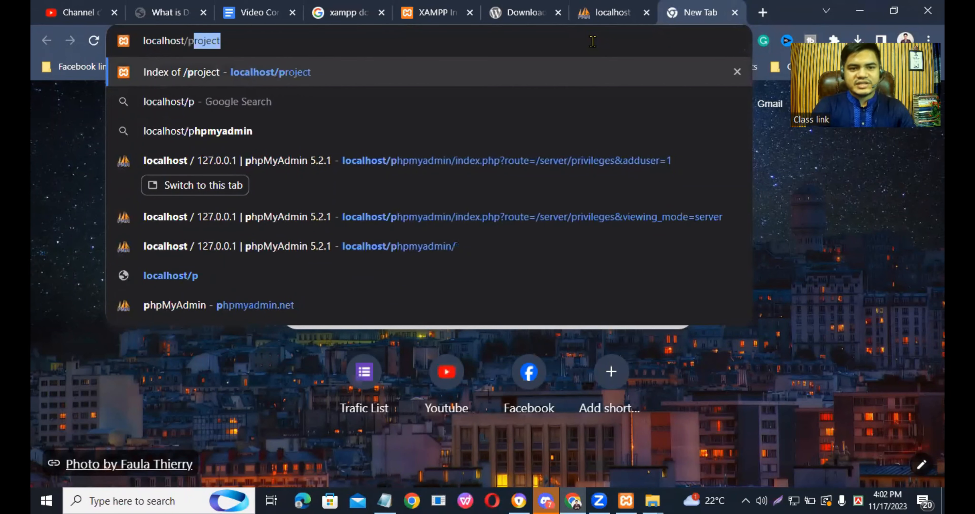
key(Return)
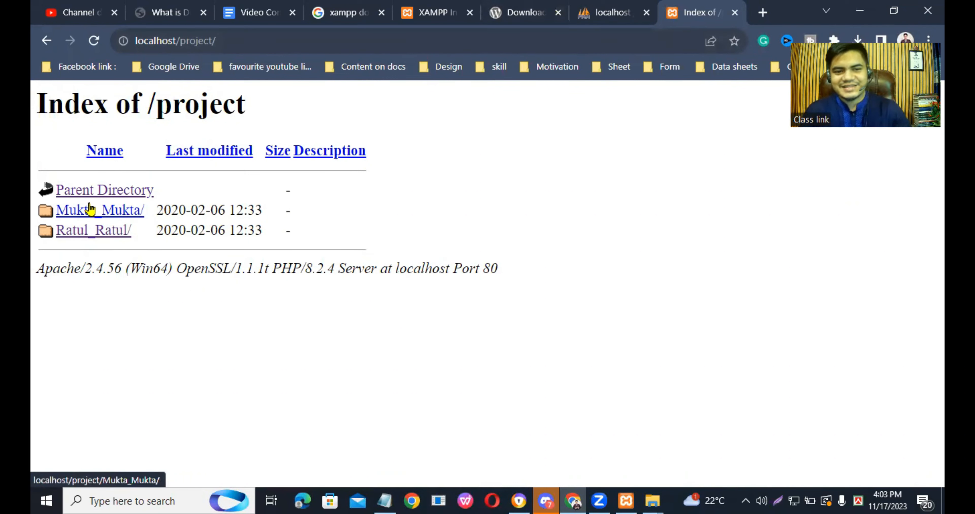
- Open the Mukta_Mukta site folder and continue its WordPress installer with English (United States) as the language
click(127, 215)
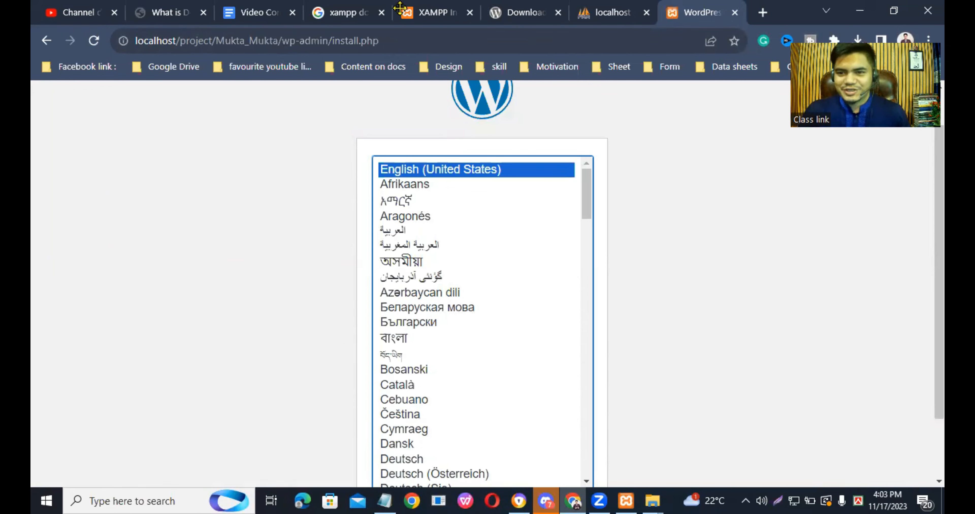
click(586, 197)
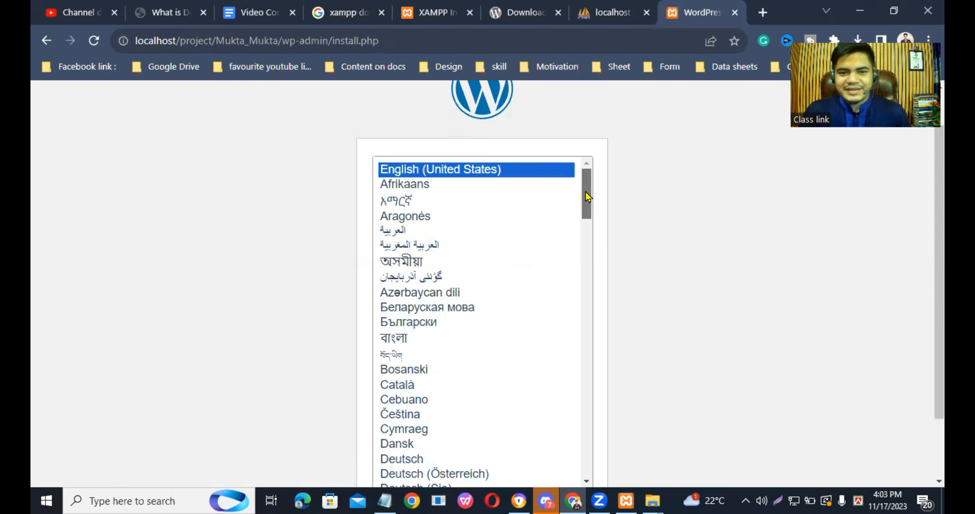
drag(588, 210, 598, 393)
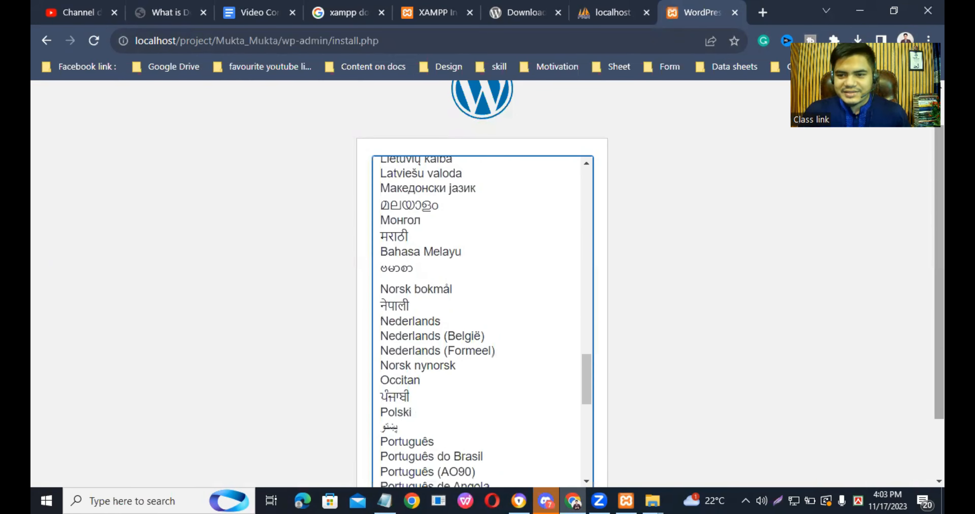
scroll(598, 393, down, 2)
click(556, 446)
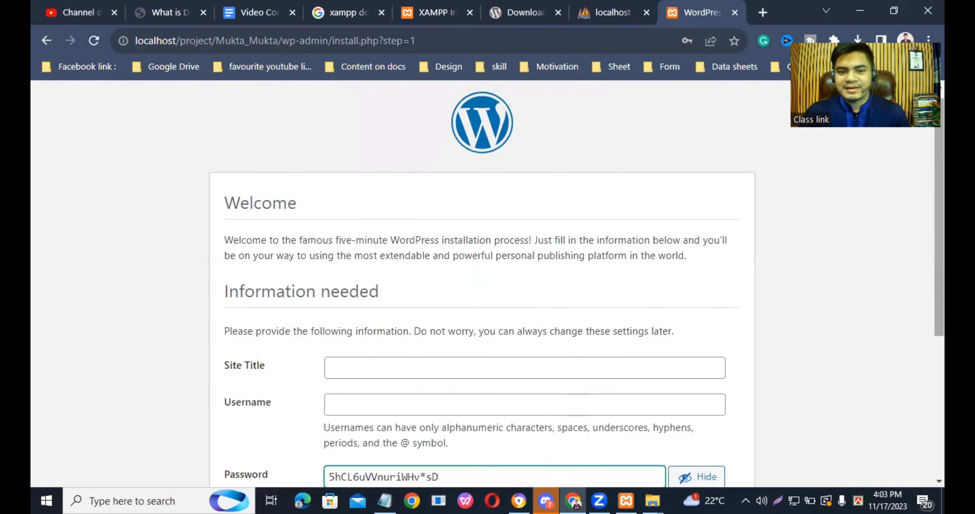
- Set the site title to "one test" and submit the installation form
scroll(435, 237, down, 3)
click(433, 248)
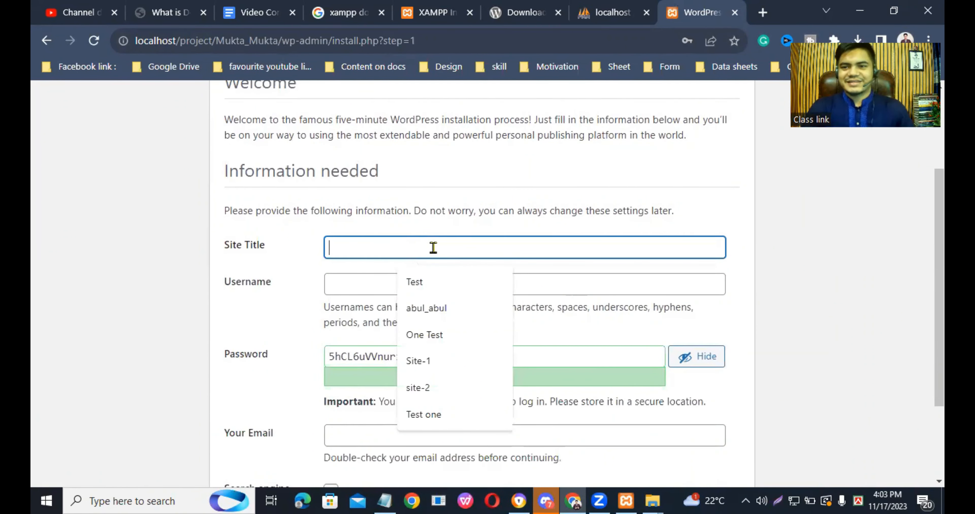
text(one t)
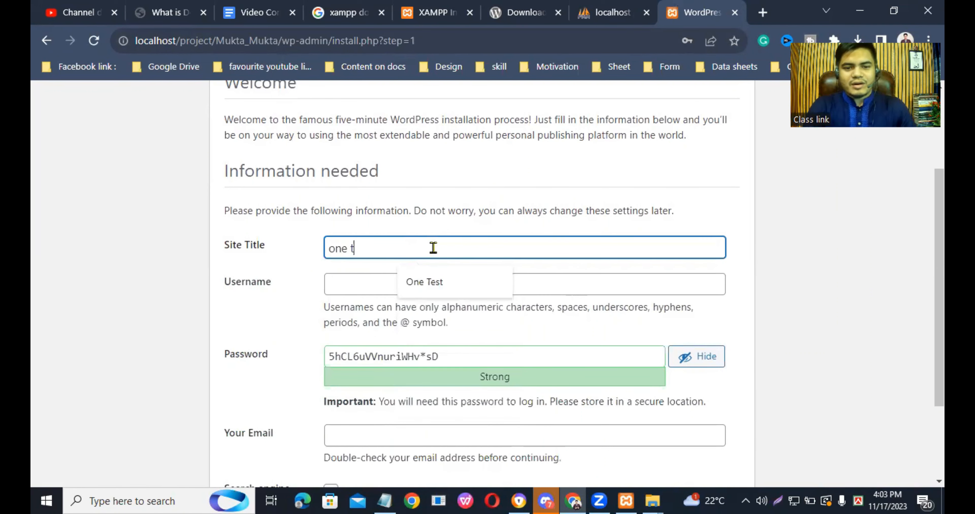
text(est)
key(Return)
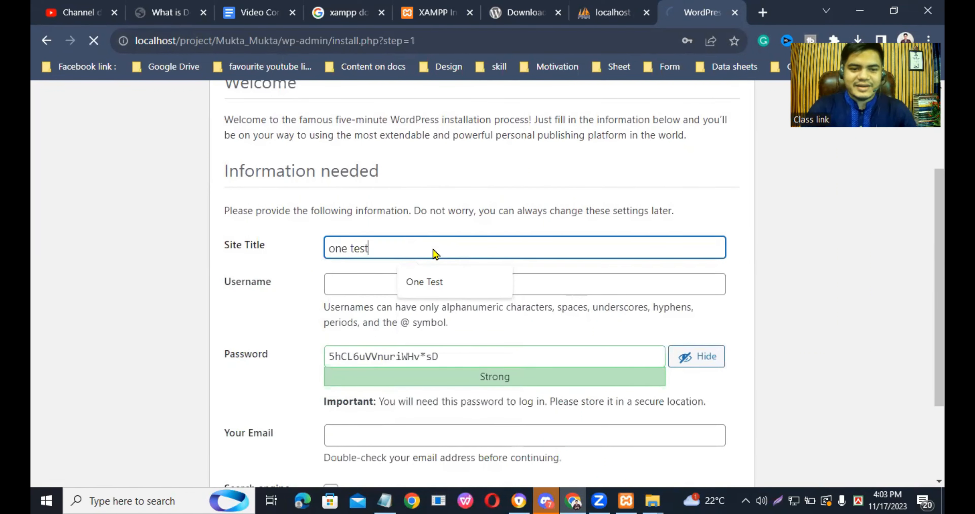
- Fill in the installer's username with Mukta_Mukta, copied from the untitled Notepad note
click(380, 337)
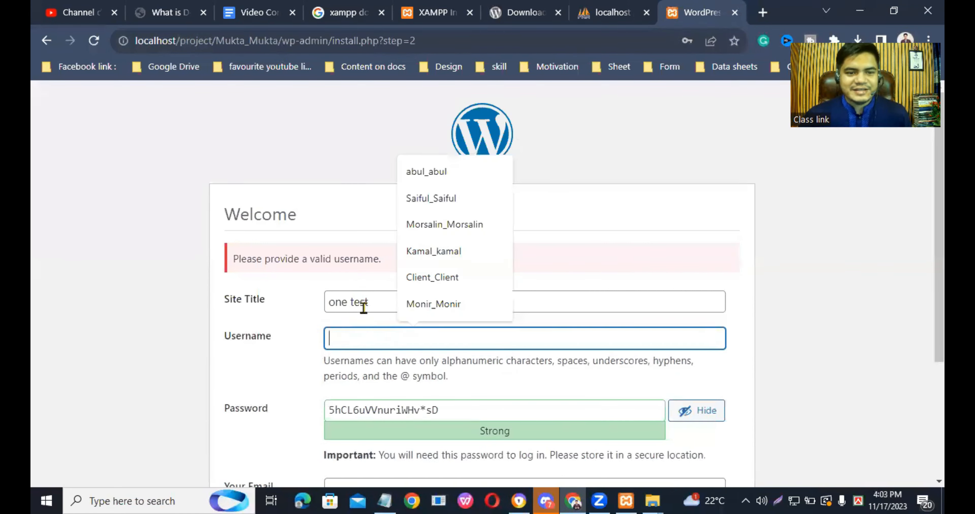
click(384, 501)
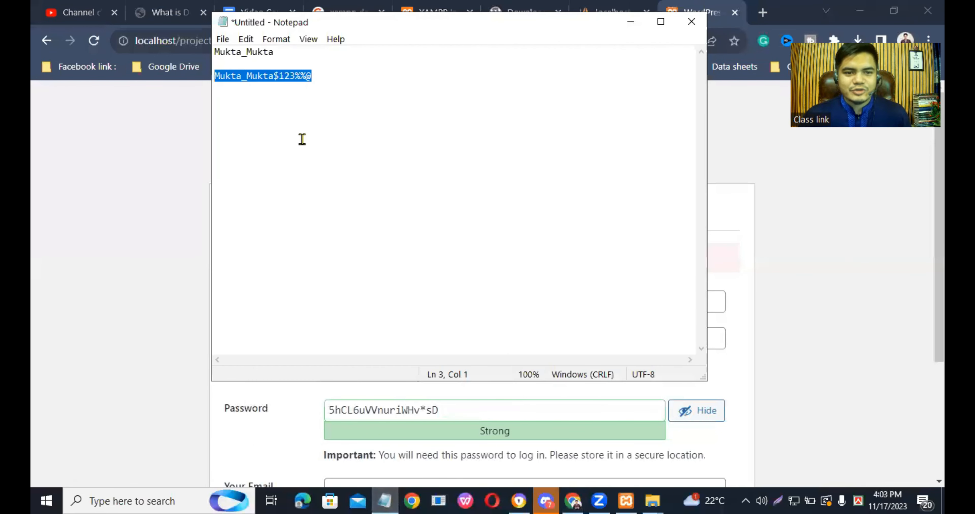
click(293, 55)
key(shift+Left)
key(shift+Left)
key(shift+Left)
key(shift+Left)
key(shift+Left)
key(shift+Left)
key(shift+Left)
key(shift+Left)
key(shift+Left)
key(shift+Left)
key(shift+Left)
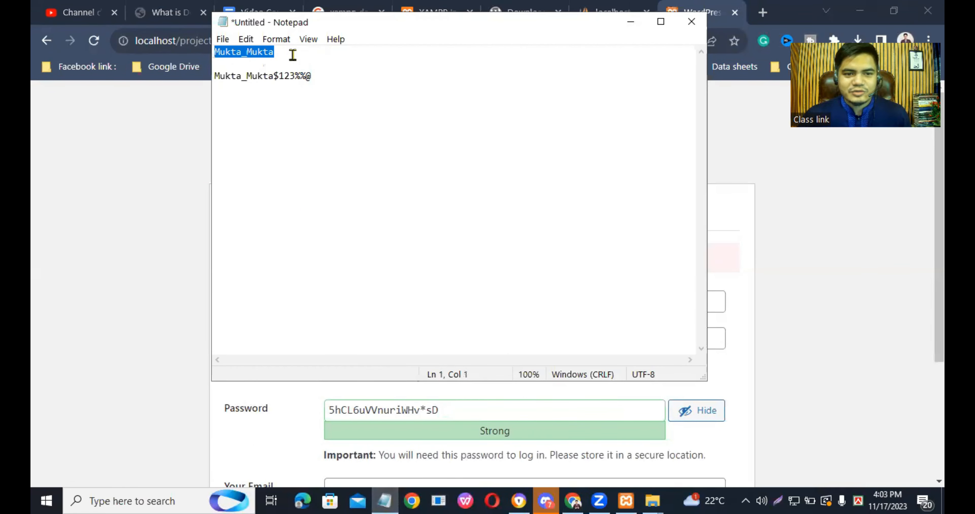
right_click(232, 50)
click(273, 94)
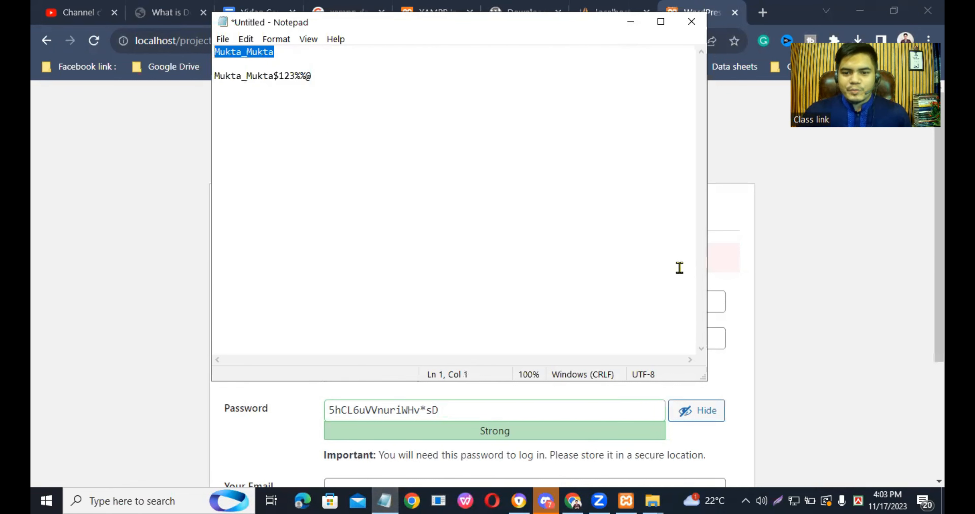
click(752, 287)
click(360, 343)
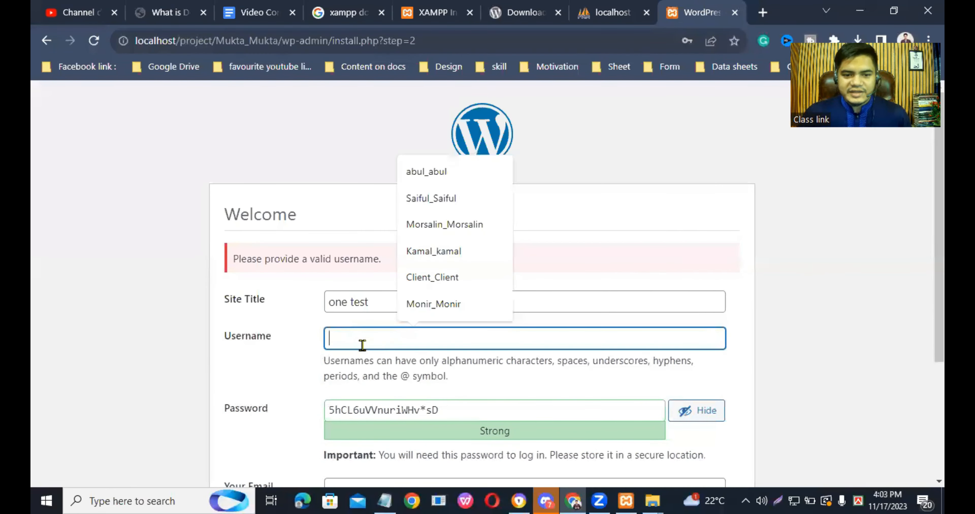
right_click(362, 344)
click(397, 250)
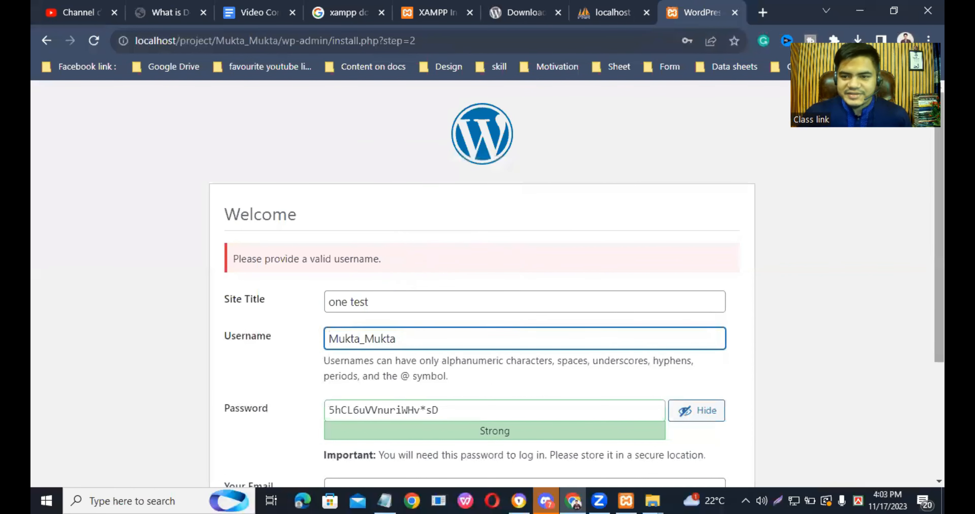
- Replace the generated password in the installation form with the account password copied from the untitled note
scroll(855, 317, down, 3)
click(420, 302)
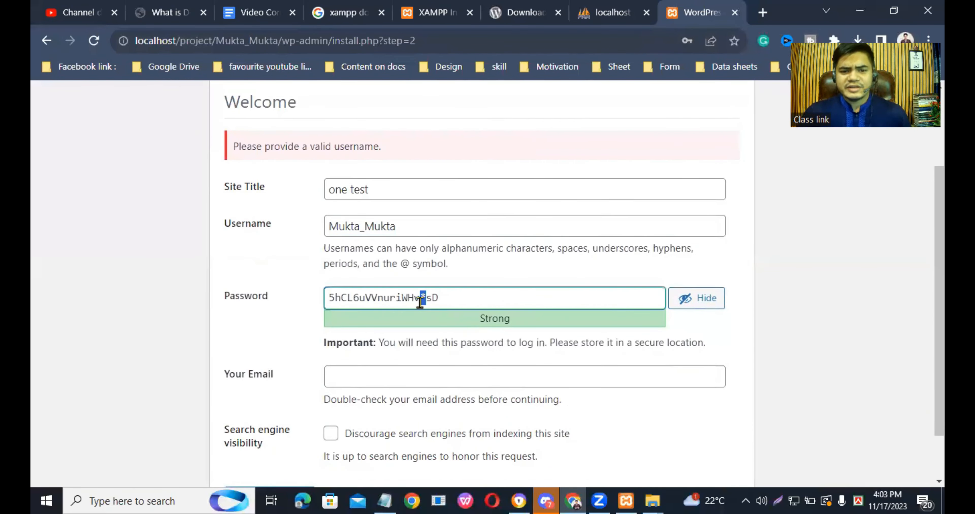
key(ctrl+a)
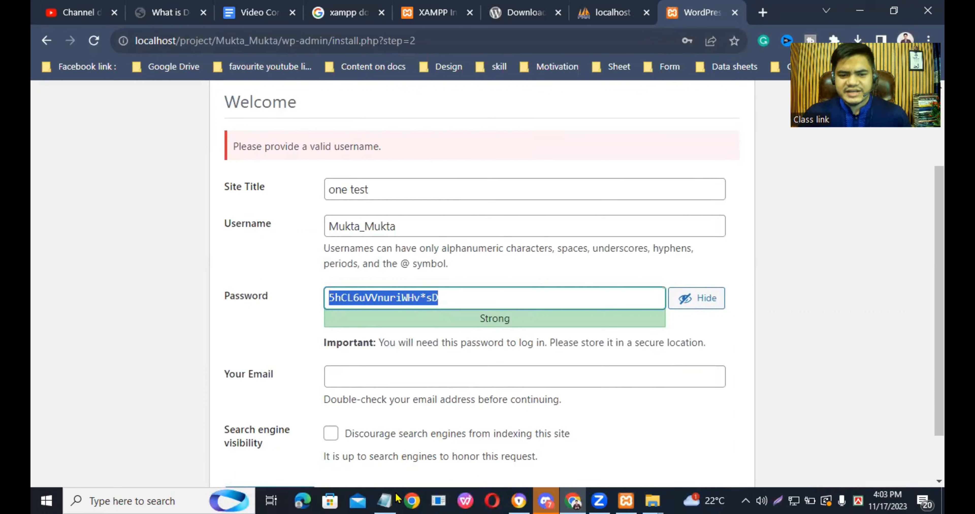
click(384, 501)
drag(321, 78, 203, 74)
right_click(251, 76)
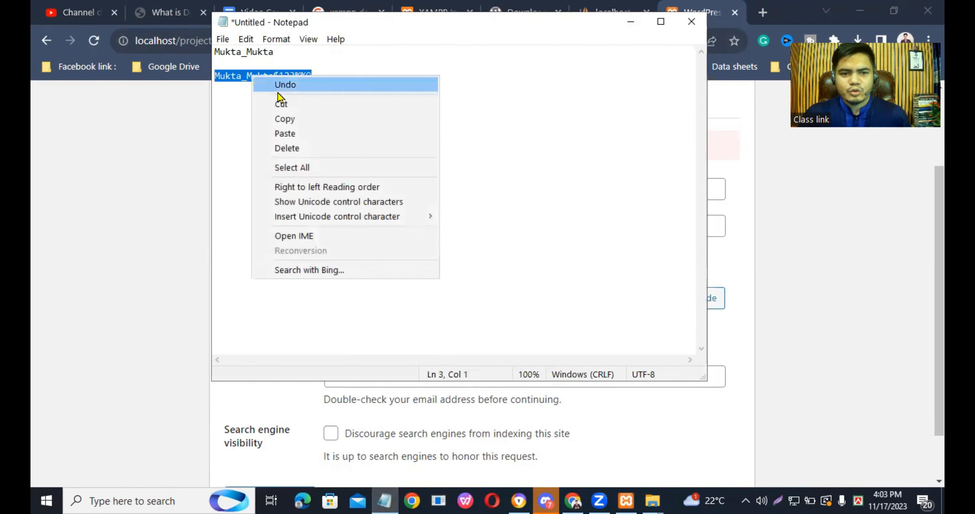
click(289, 114)
click(878, 306)
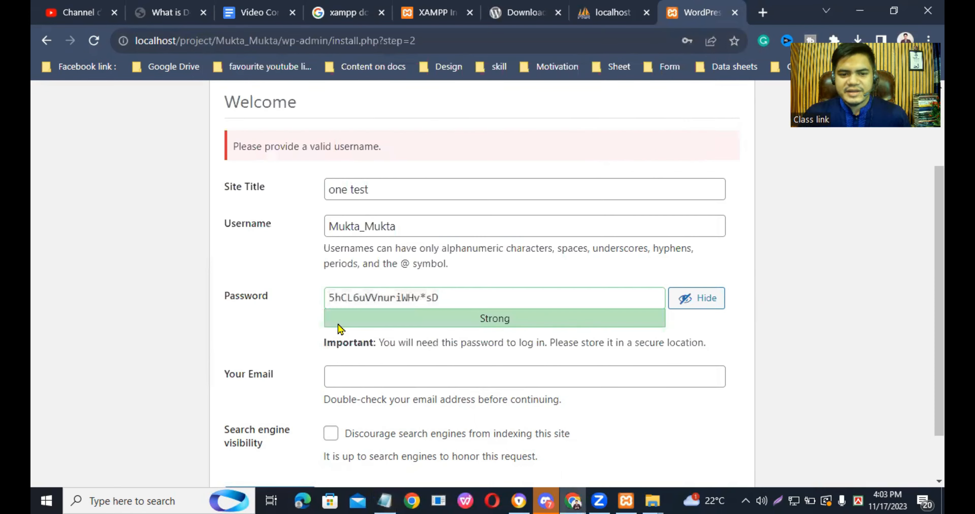
triple_click(370, 295)
right_click(370, 295)
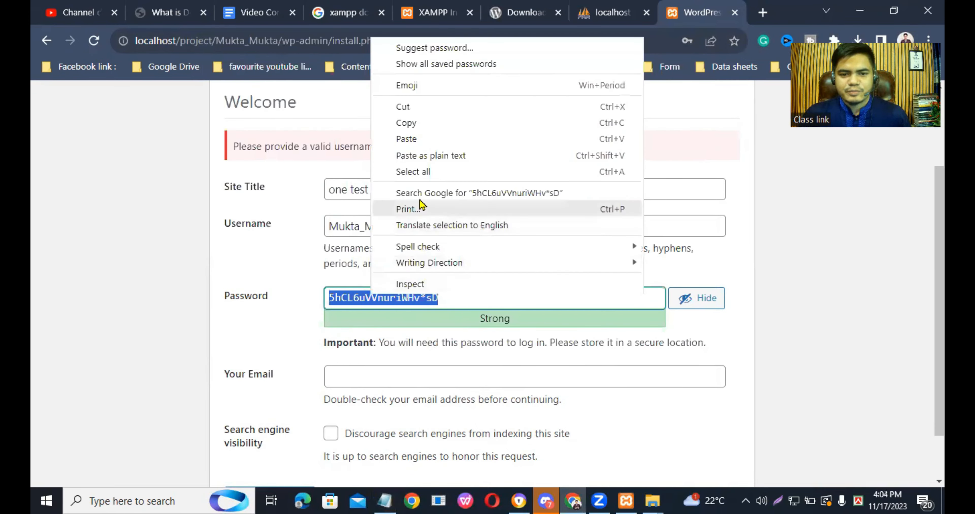
click(404, 137)
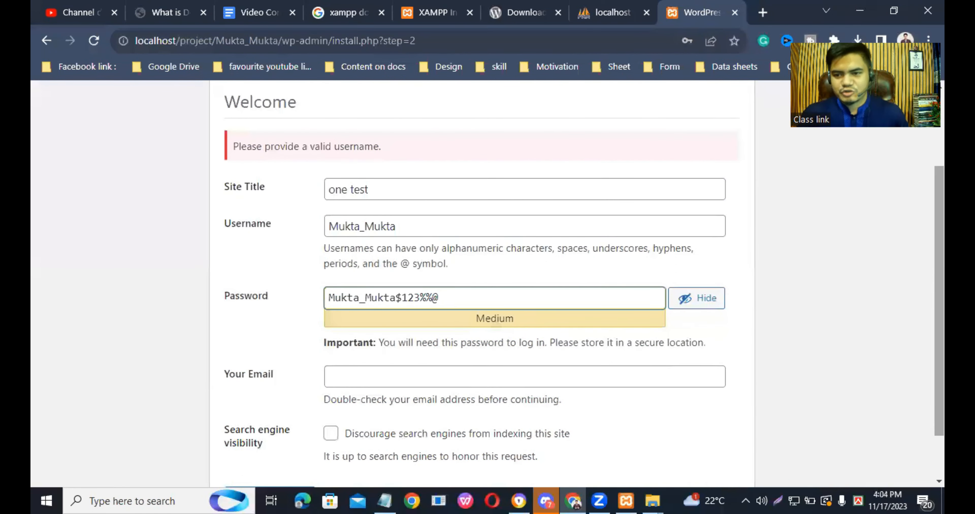
- Fill in the administrator's email address using the second saved suggestion
scroll(901, 265, down, 2)
scroll(492, 284, up, 2)
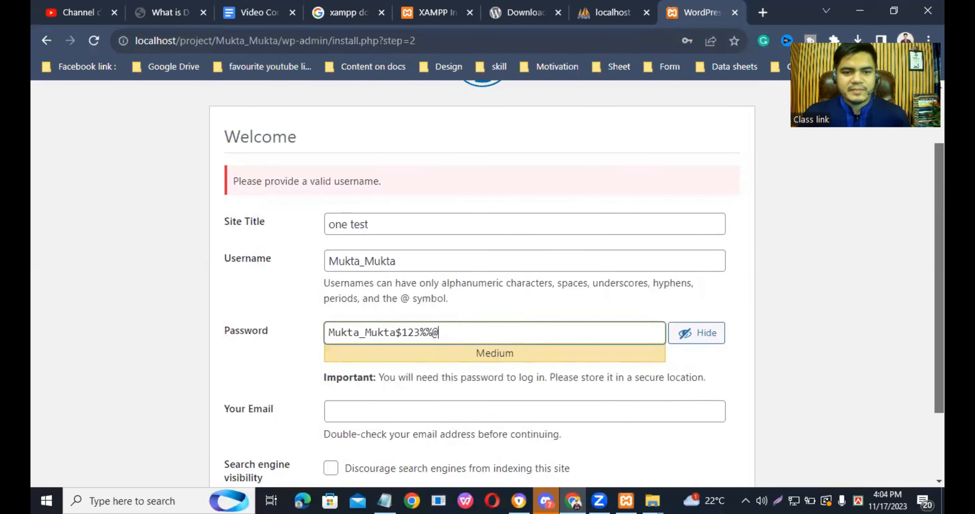
scroll(402, 339, down, 1)
click(386, 356)
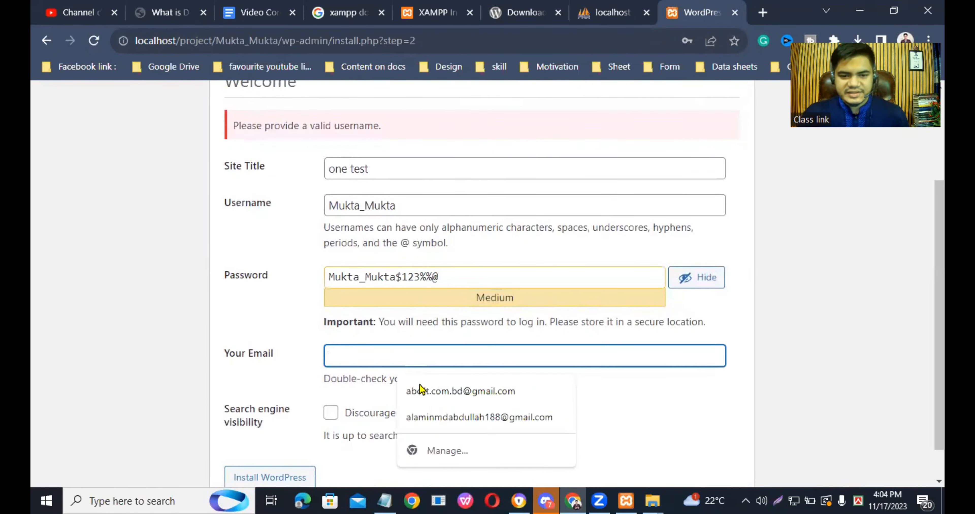
click(446, 427)
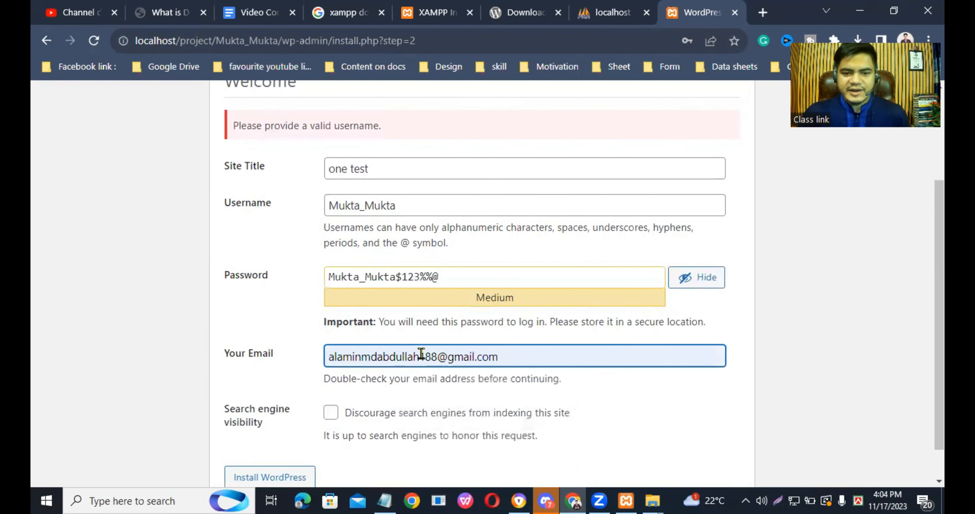
scroll(874, 359, down, 1)
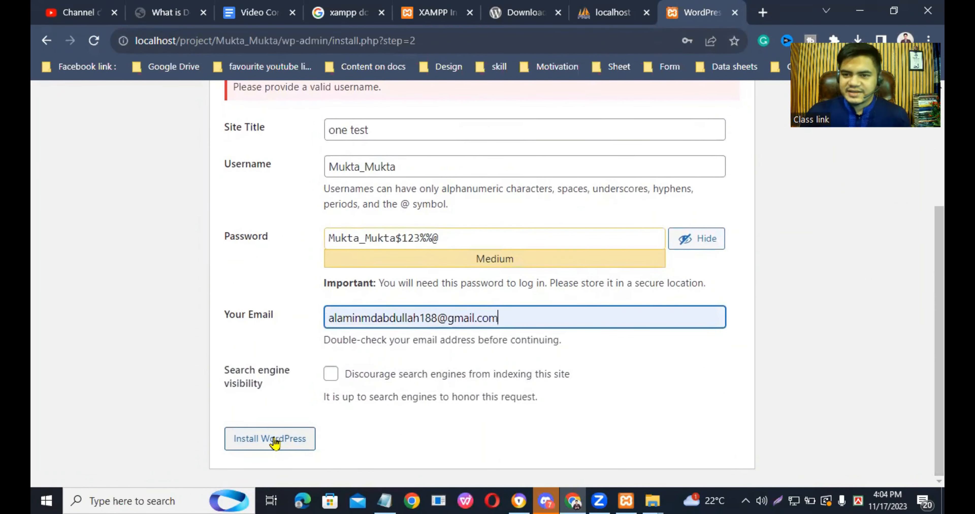
- Check the username and password fields and install WordPress
click(406, 174)
click(445, 244)
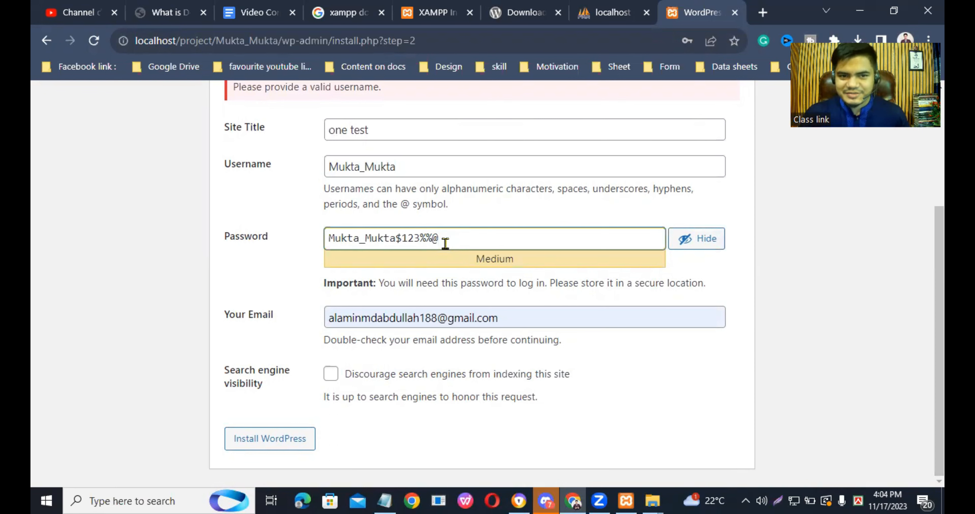
click(258, 448)
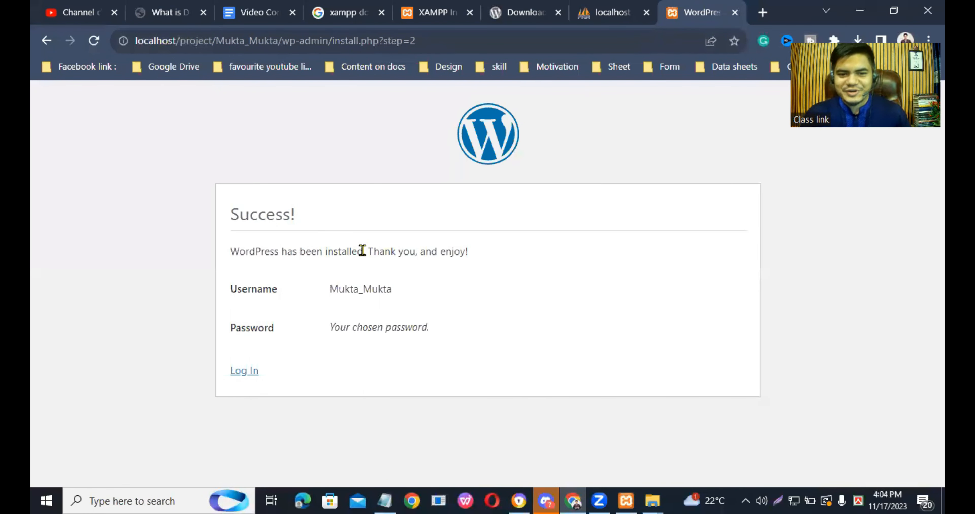
- Open the WordPress login page, reveal the prefilled password, and log in to the site's dashboard
click(245, 374)
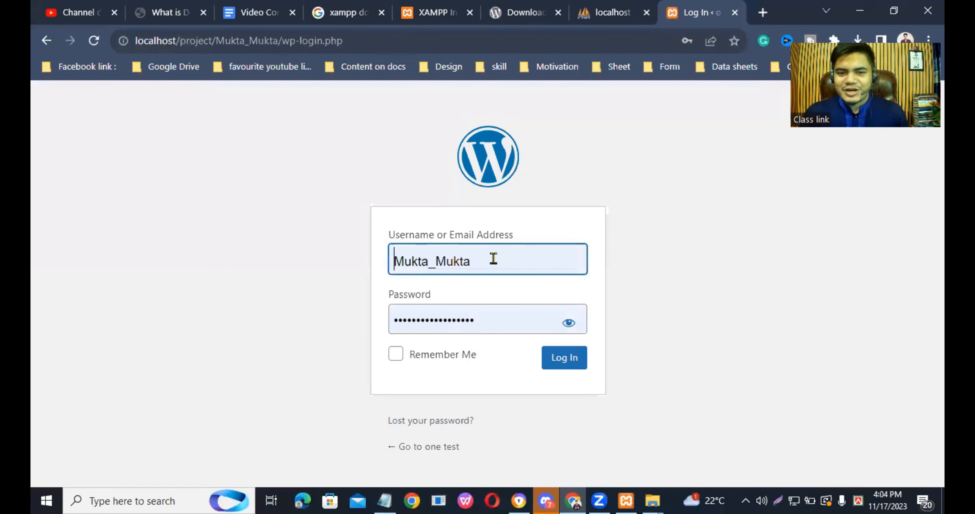
click(491, 260)
click(568, 323)
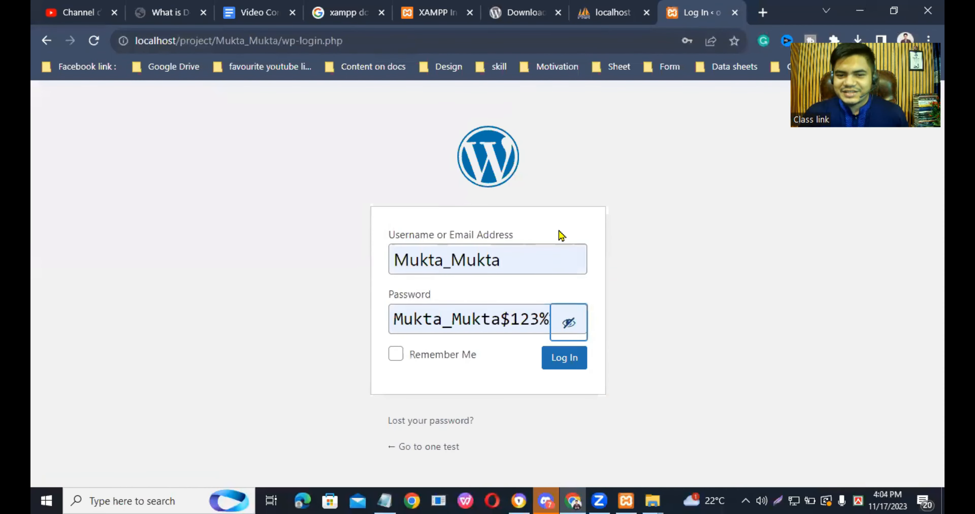
click(560, 360)
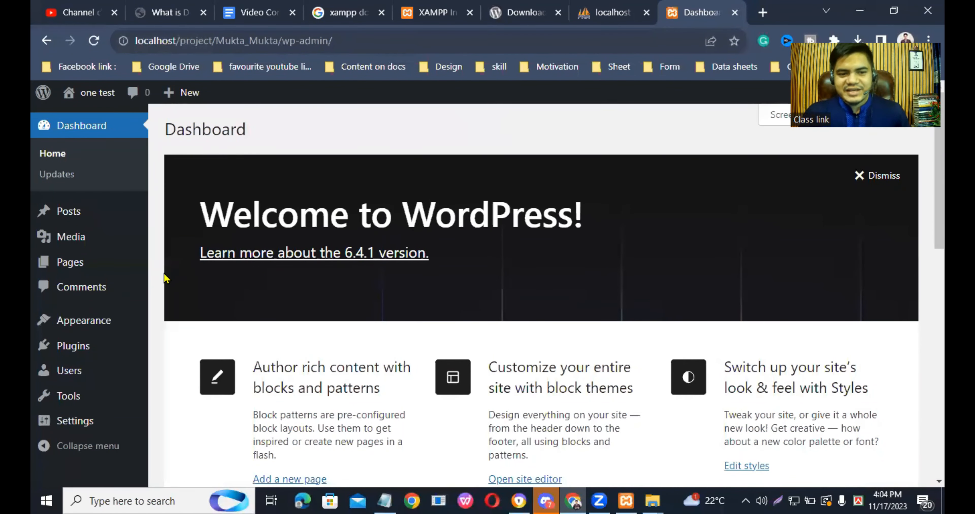
scroll(156, 290, down, 5)
scroll(289, 317, up, 5)
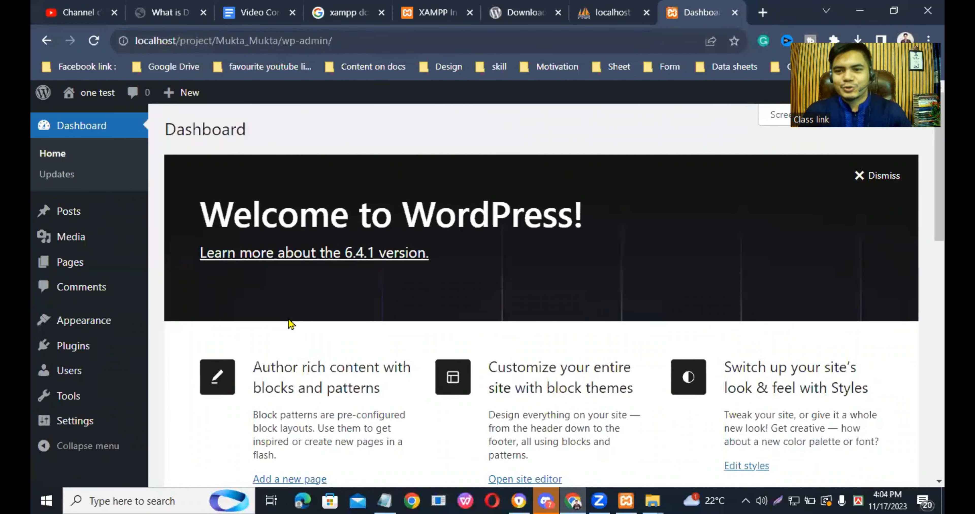